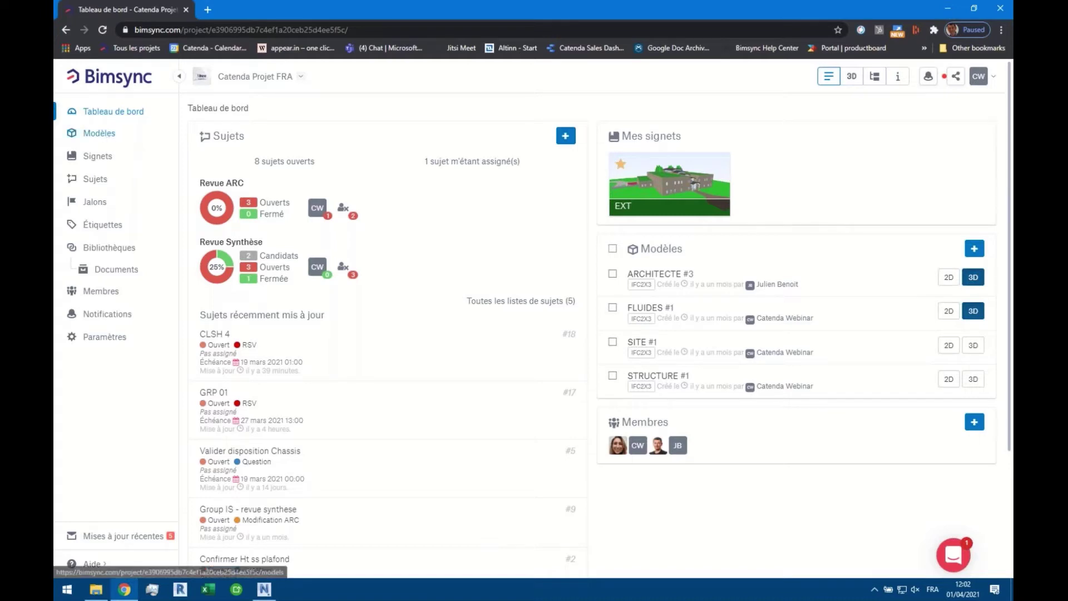
Open the Catenda Projet FRA models list from the dashboard sidebar
click(105, 137)
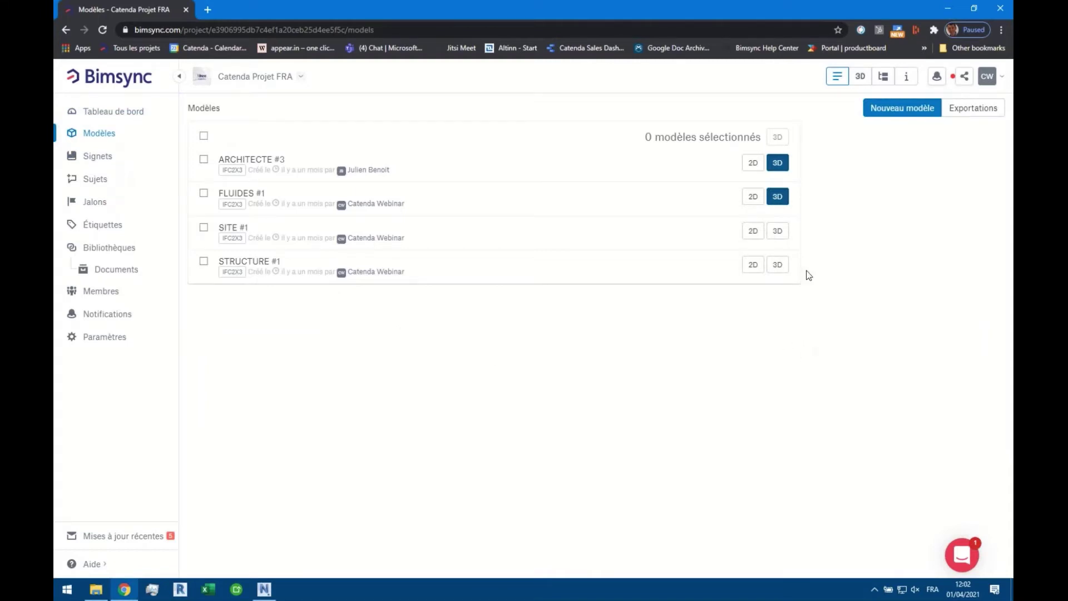
Select ARCHITECTE #3 and FLUIDES #1 and load both together in the 3D viewer
click(204, 159)
click(203, 193)
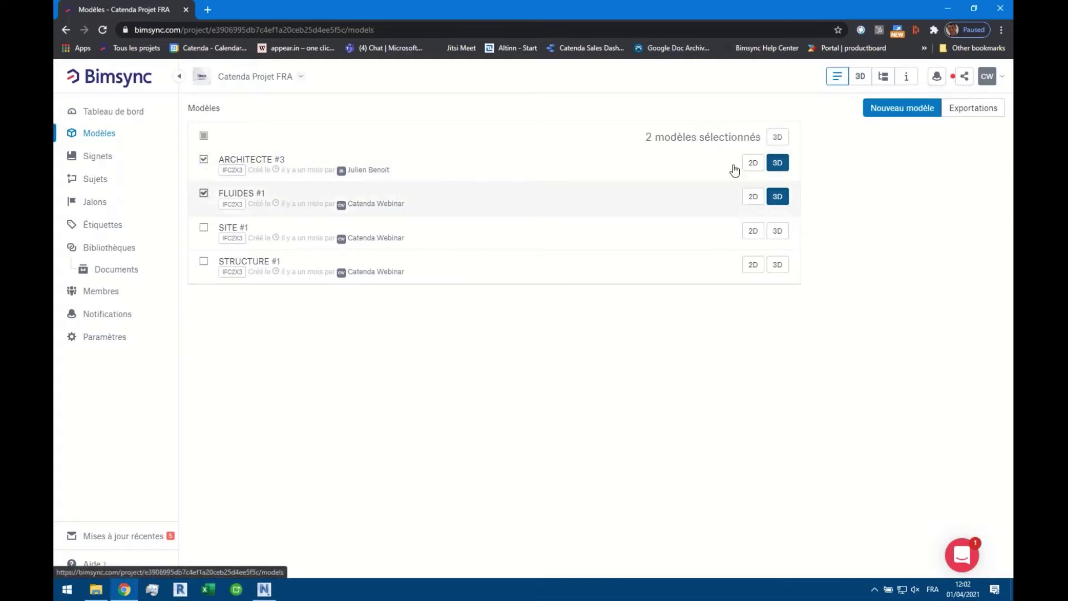
click(777, 137)
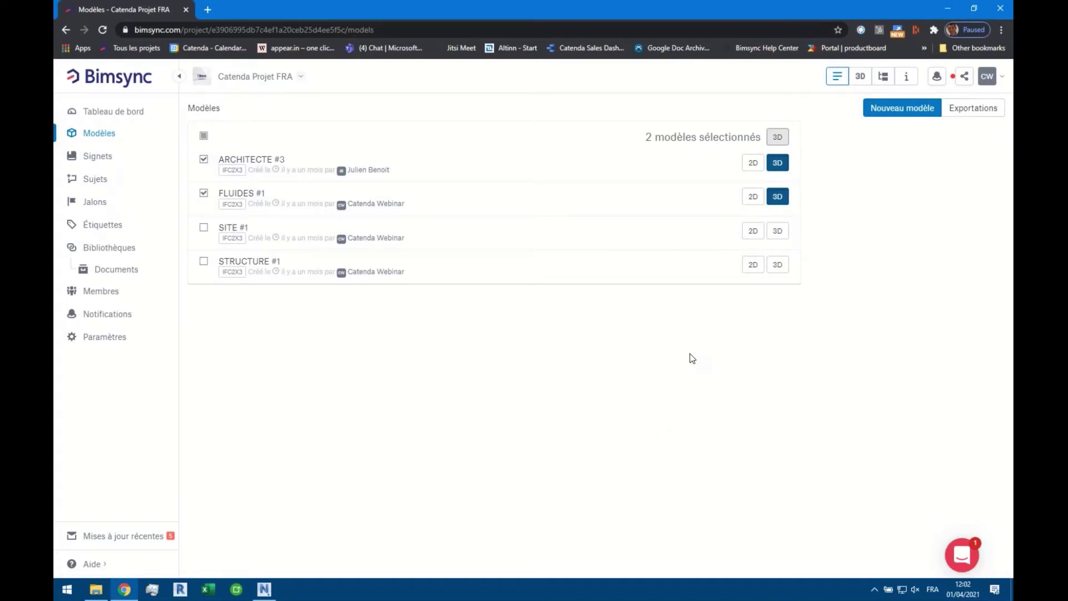
click(861, 78)
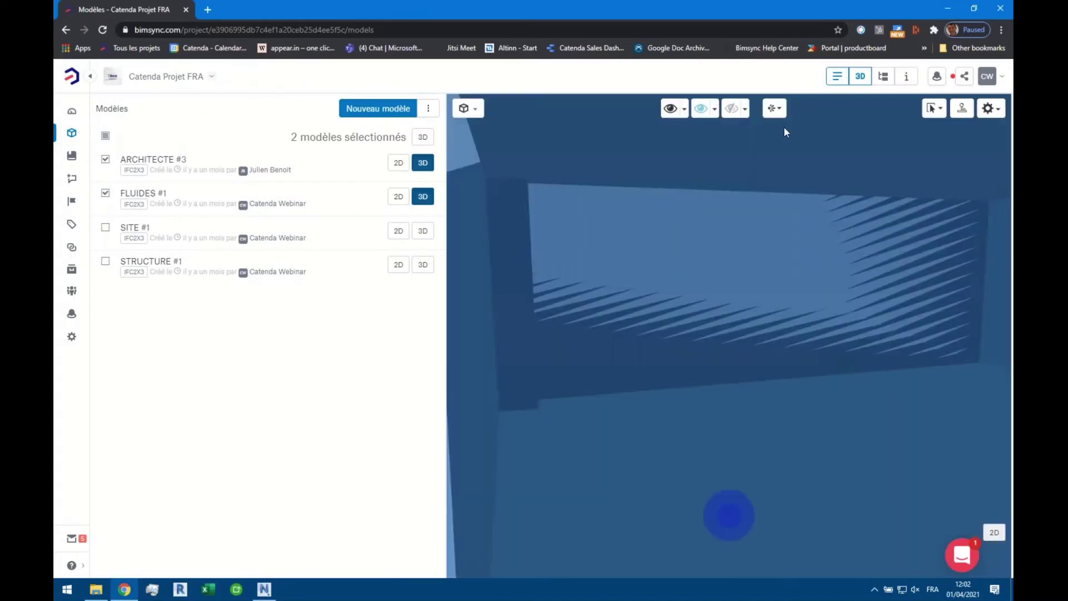
Reset the camera to the Accueil viewpoint and switch STRUCTURE #1 on in 3D
click(778, 114)
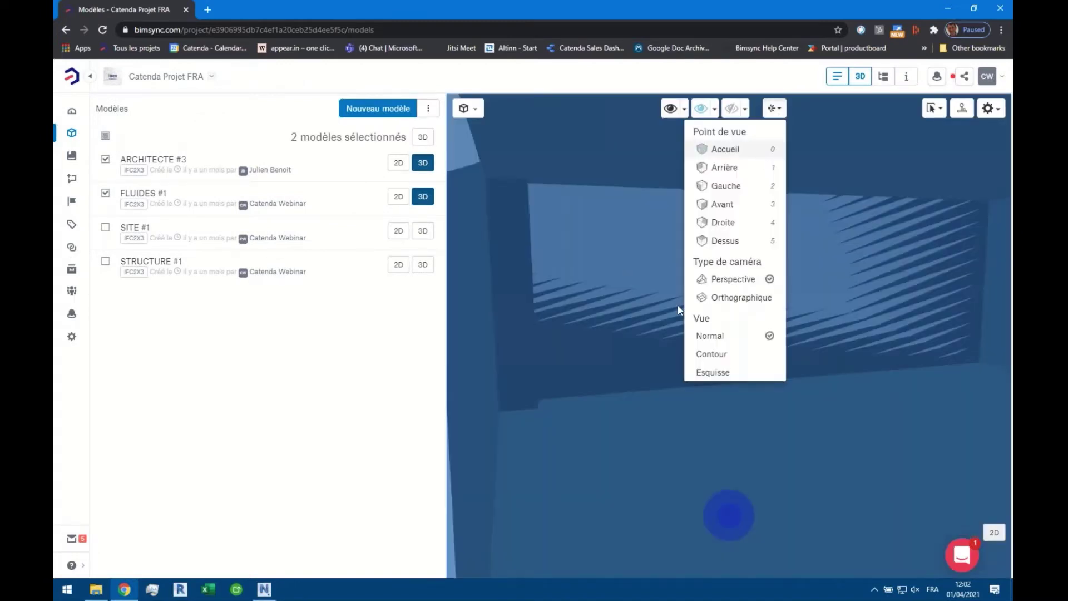
click(725, 149)
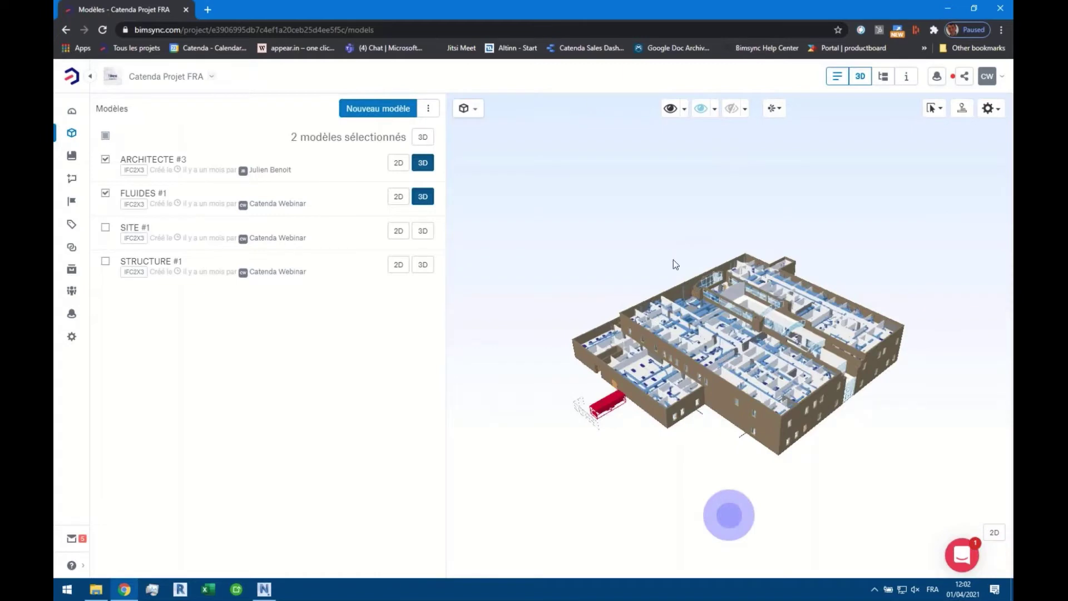
click(468, 108)
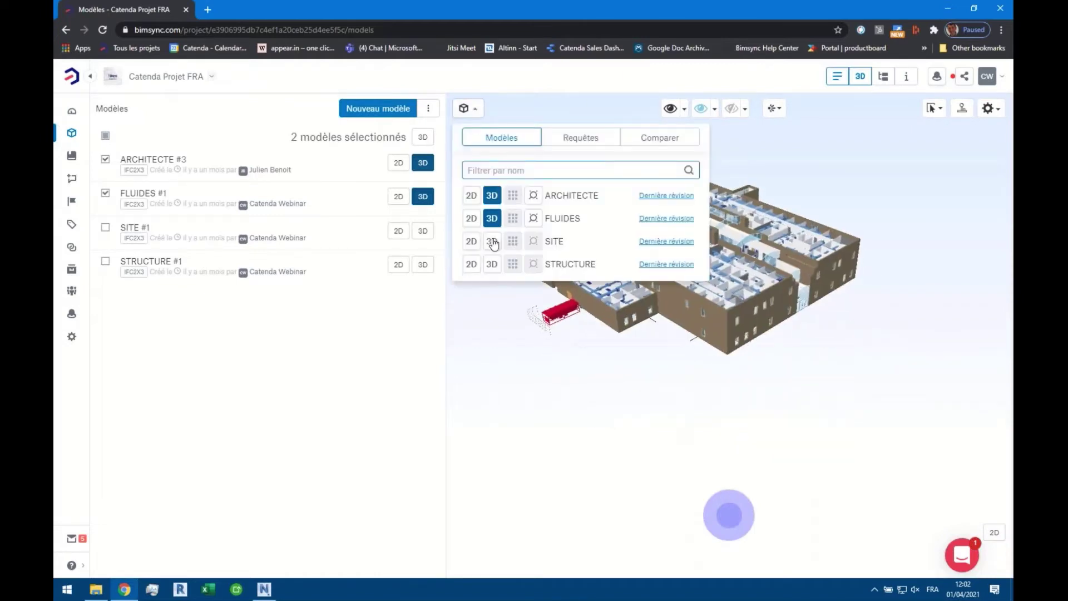
click(491, 264)
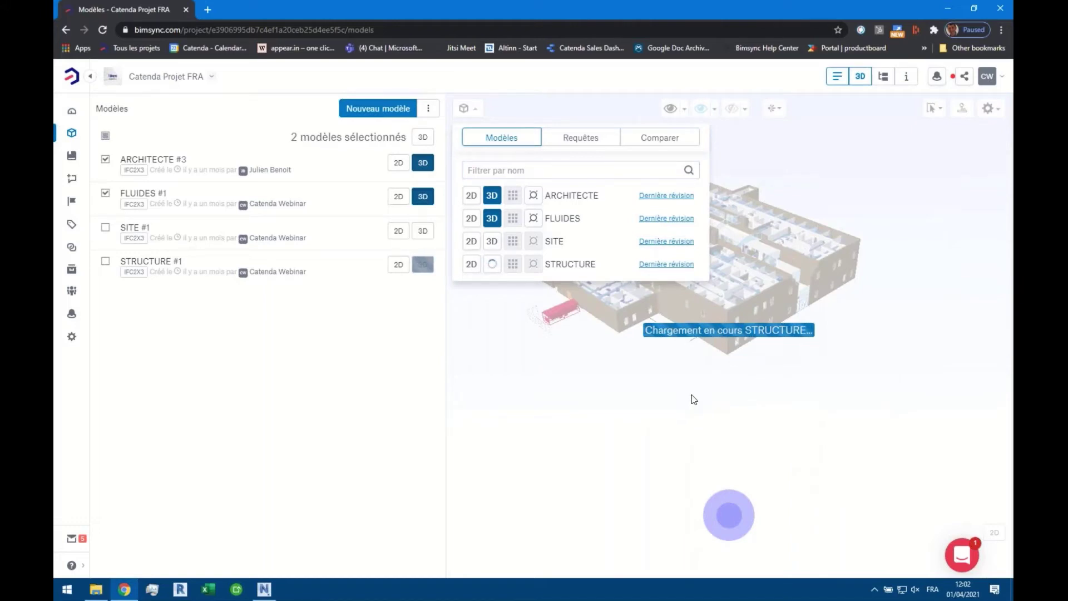
click(690, 385)
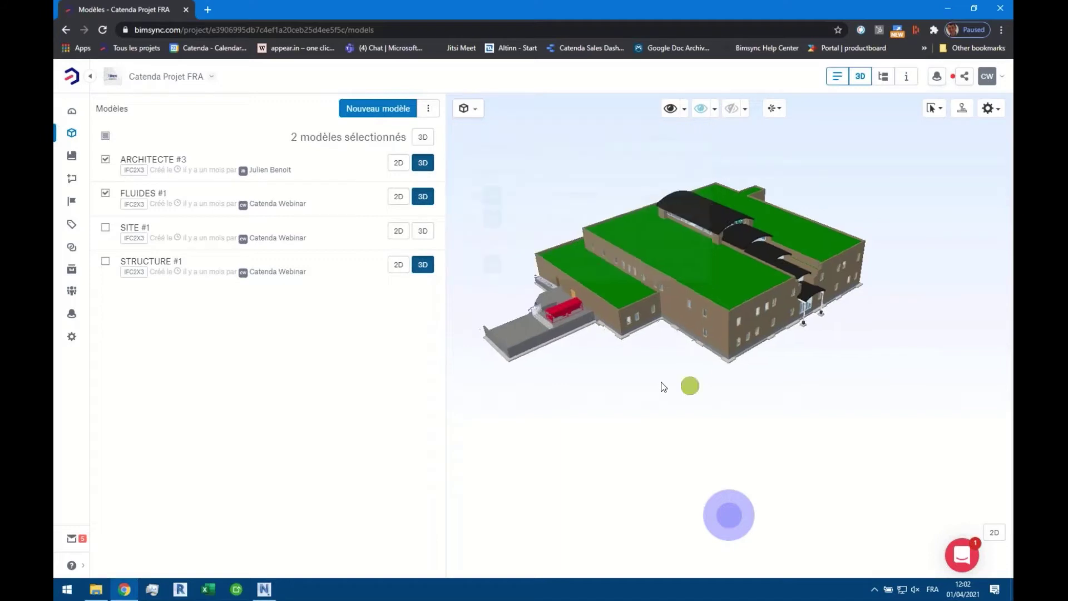
Zoom around the combined models, then close the 3D viewer
scroll(699, 305, down, 10)
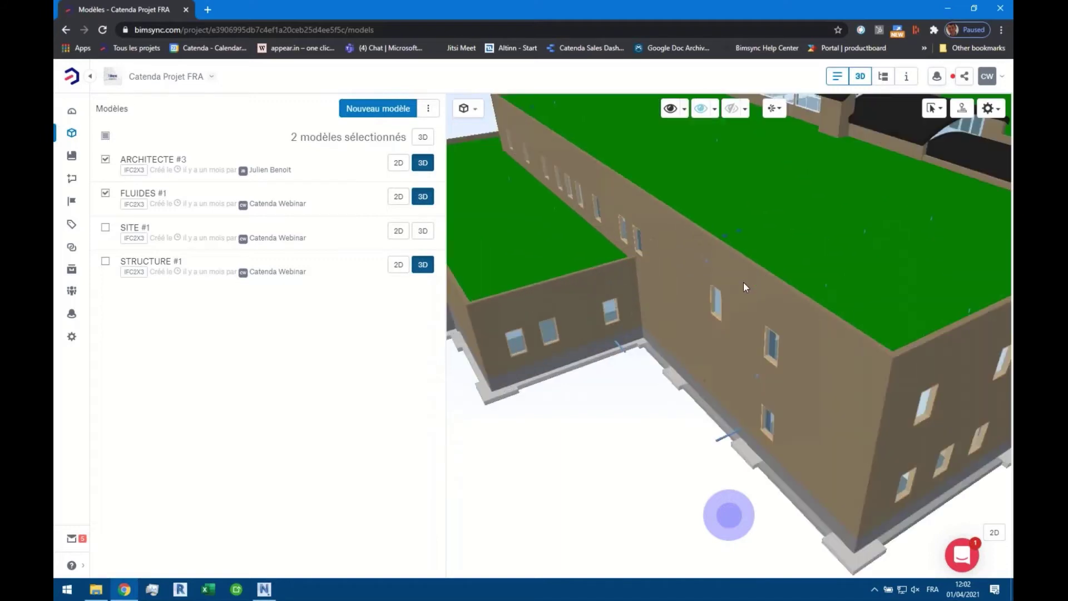
scroll(785, 300, up, 10)
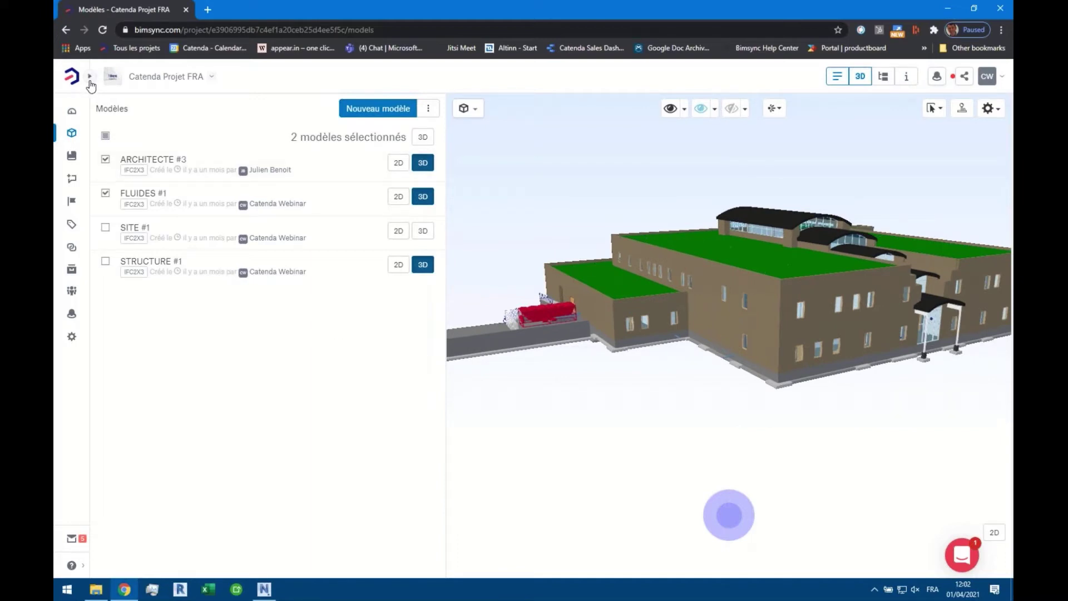
click(856, 82)
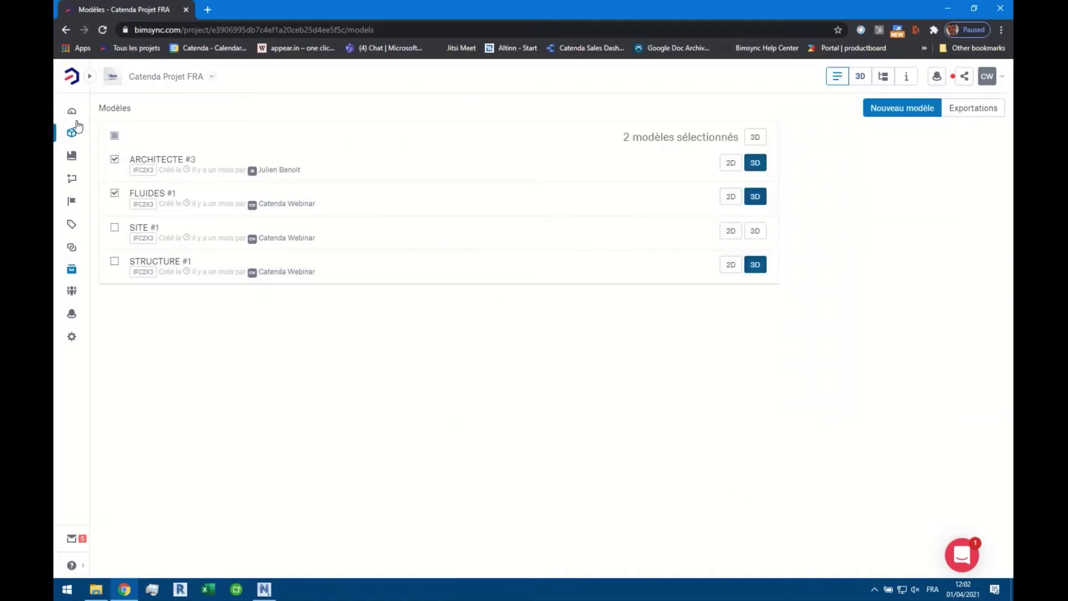
Open Documents > Clinic Drawings > 03-Geotechnical > Clinic_017_Soil Boring Logs.pdf with its Annotations panel
click(89, 77)
click(109, 272)
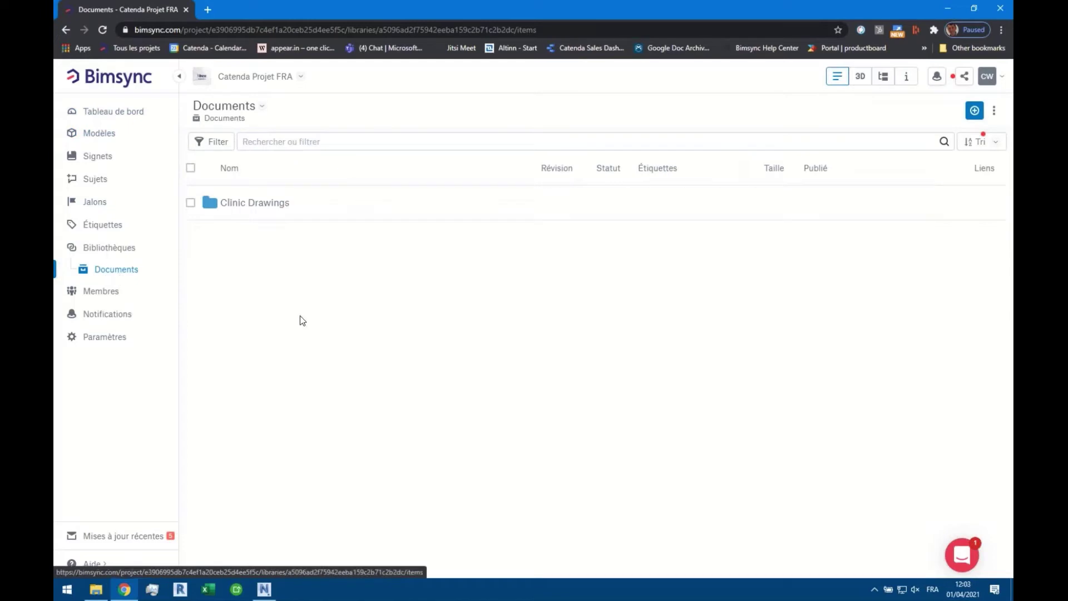
click(264, 209)
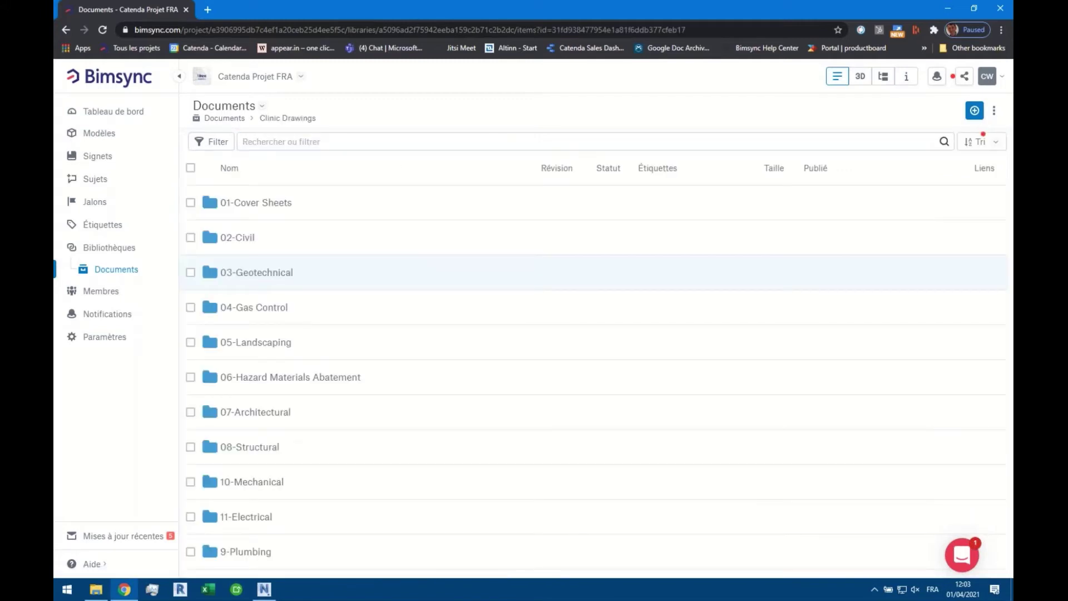
click(266, 276)
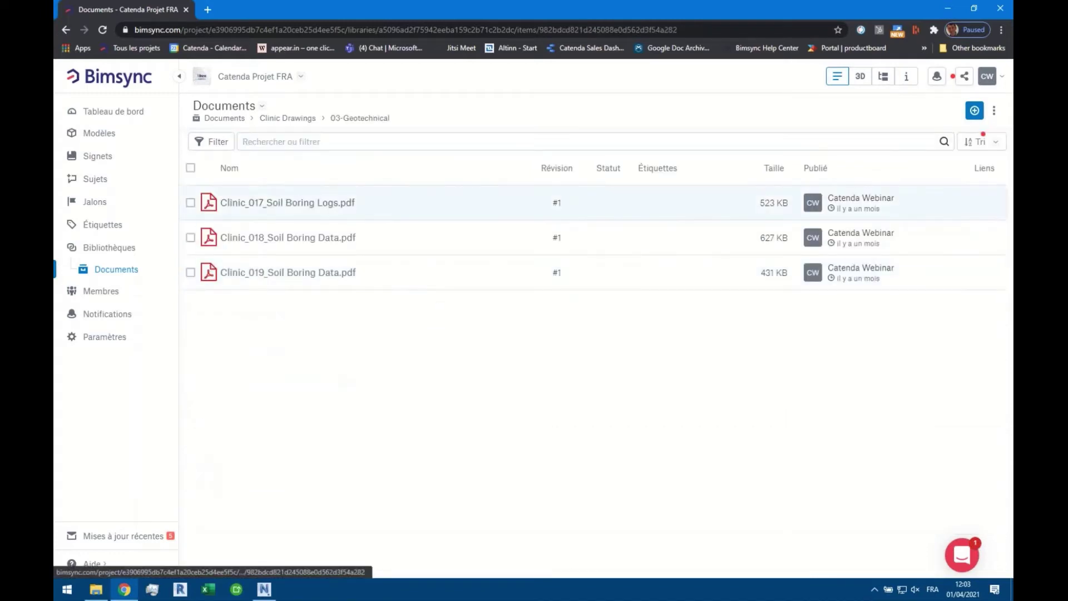
click(300, 203)
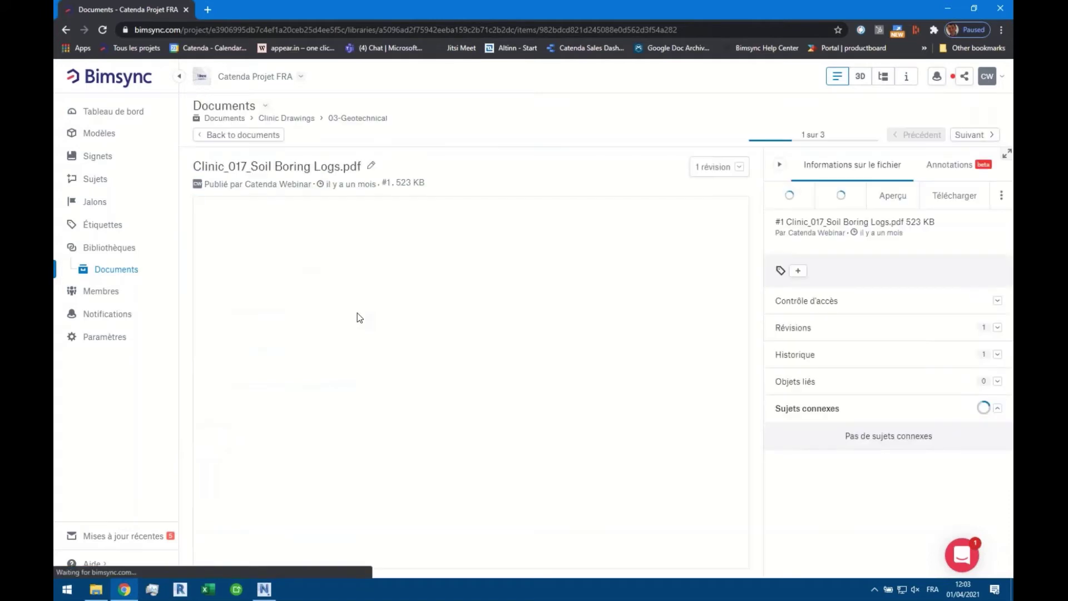
click(939, 167)
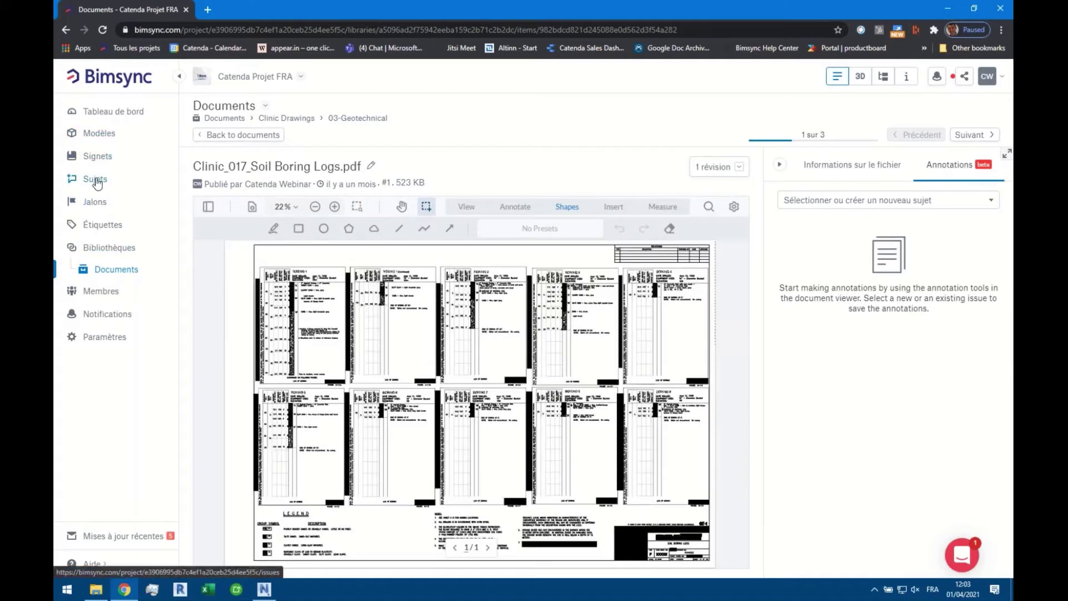
In Sujets, browse the Revue ARC, Revue STR and Webinar issue boards
click(95, 180)
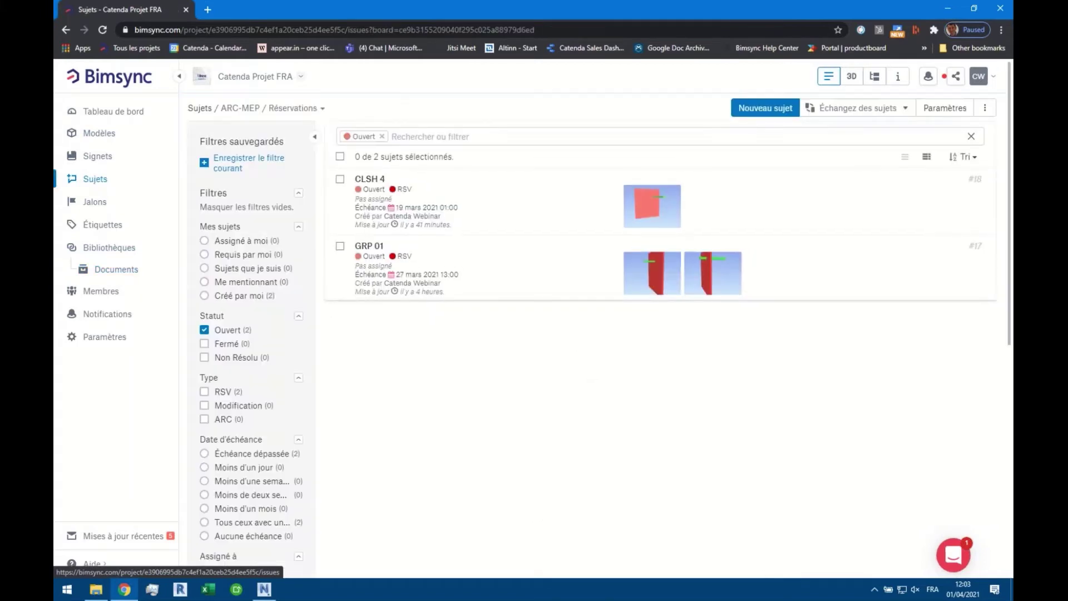
click(255, 110)
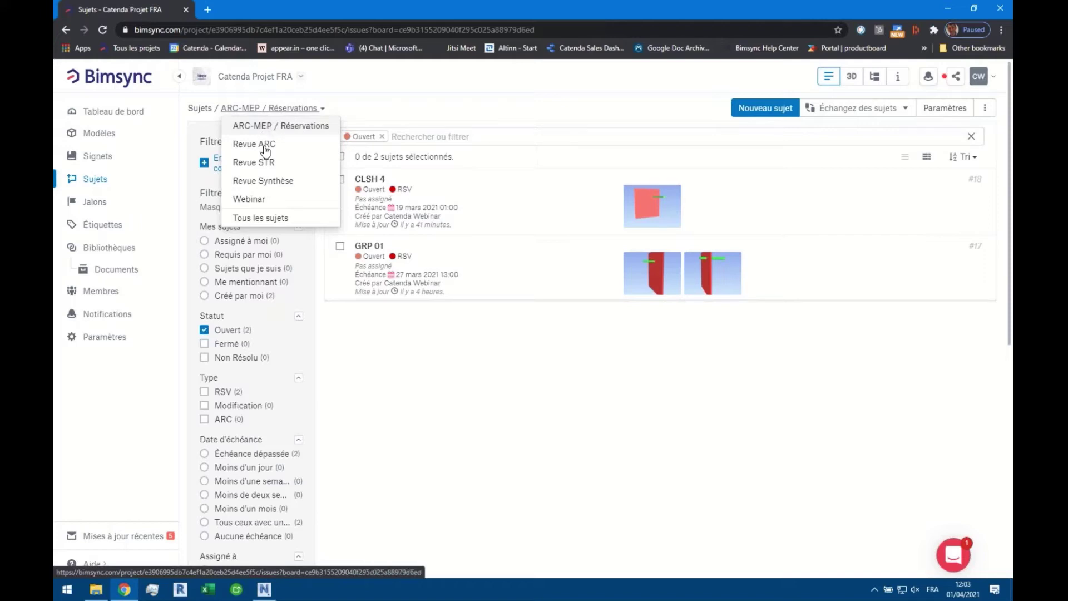
click(295, 146)
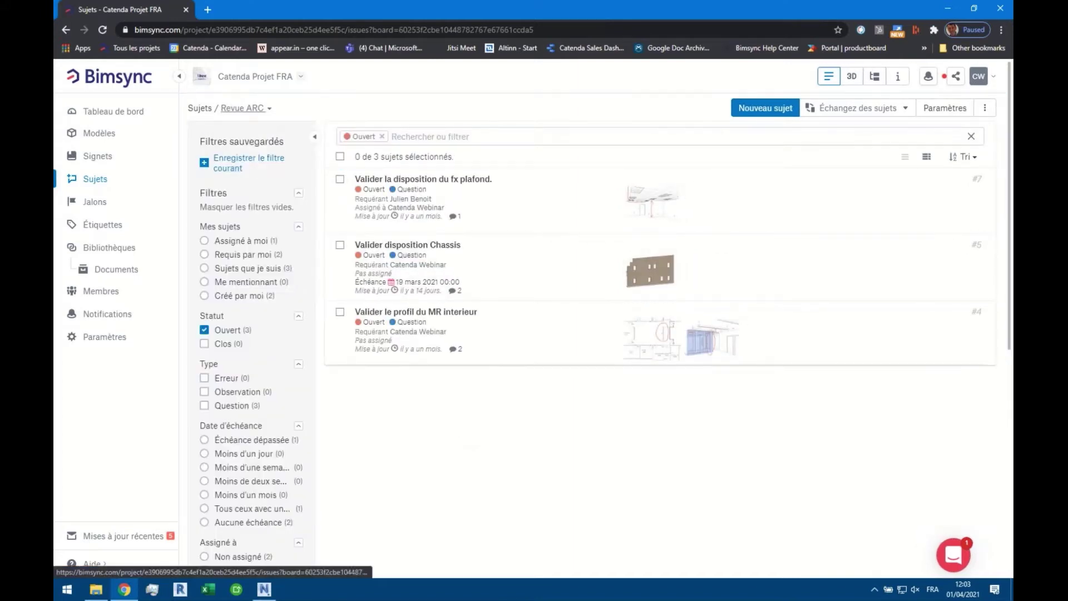
click(268, 108)
click(272, 162)
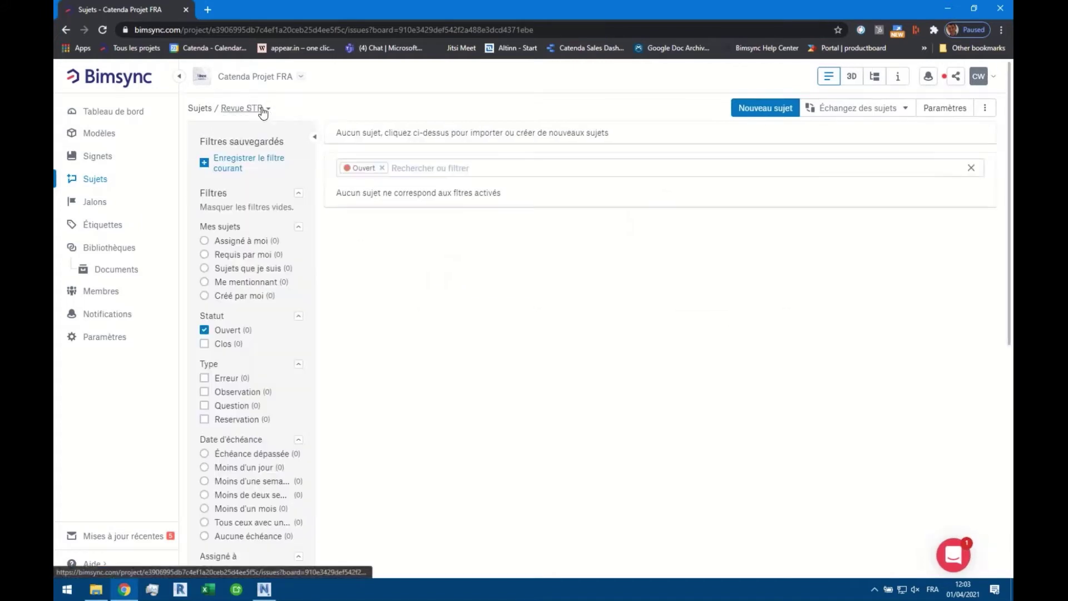
click(262, 109)
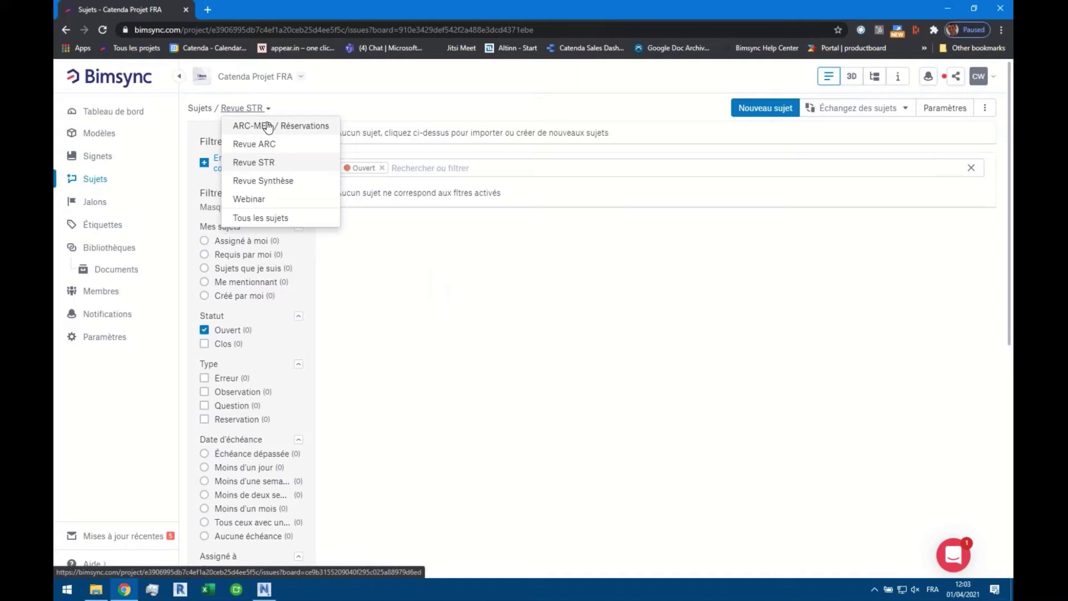
click(275, 201)
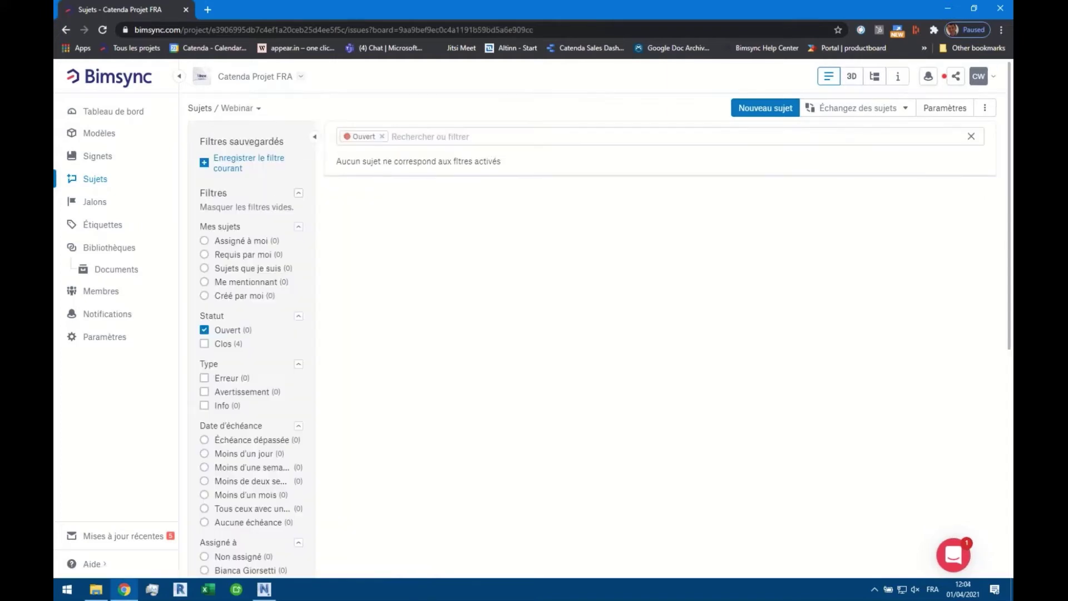
Switch to the Revue Synthèse board and open issue #3, Prevoir detail Etancheite
click(245, 109)
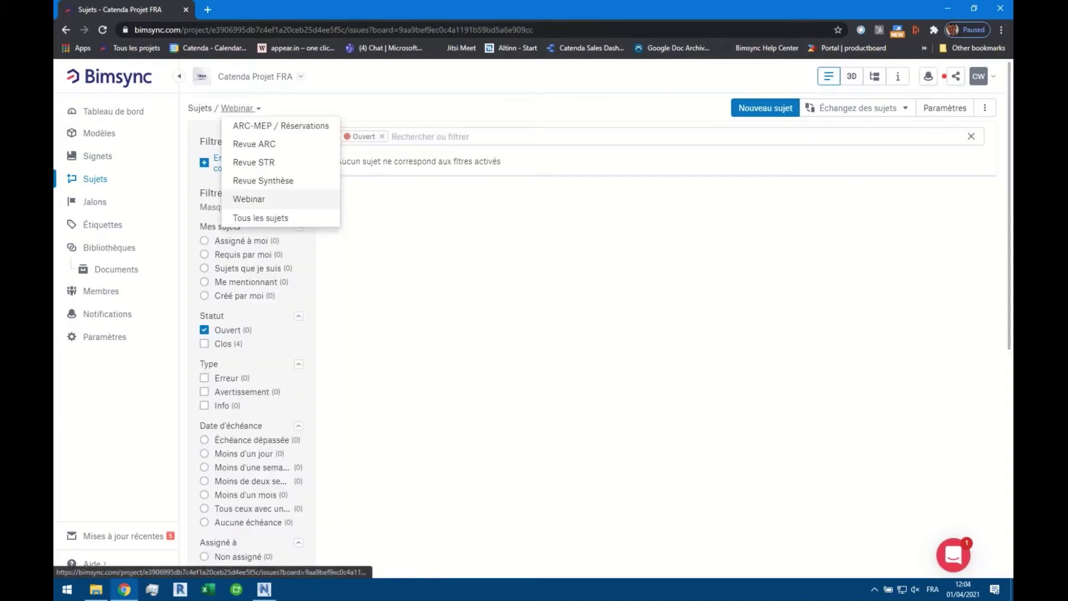
click(264, 182)
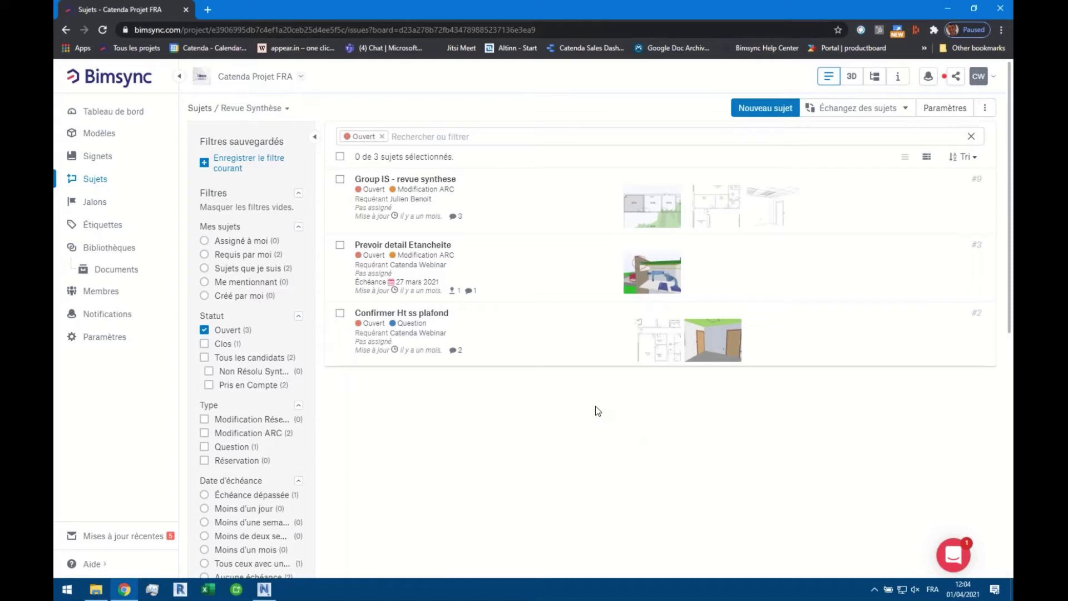
click(482, 260)
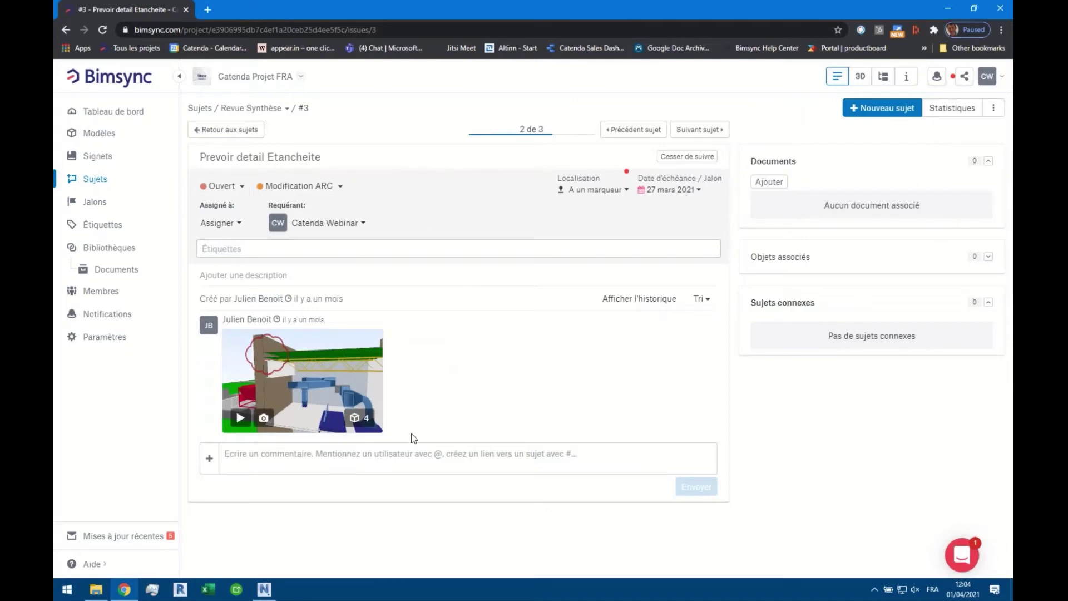
View issue #3's saved viewpoint in 3D, check the Webinar board, then close the viewer
click(240, 418)
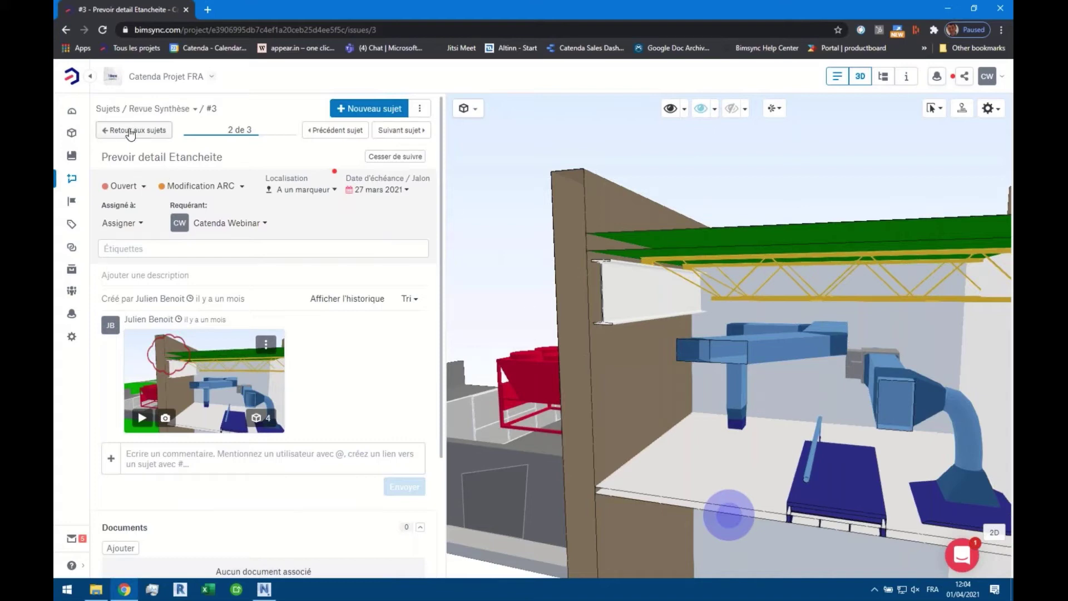
click(134, 130)
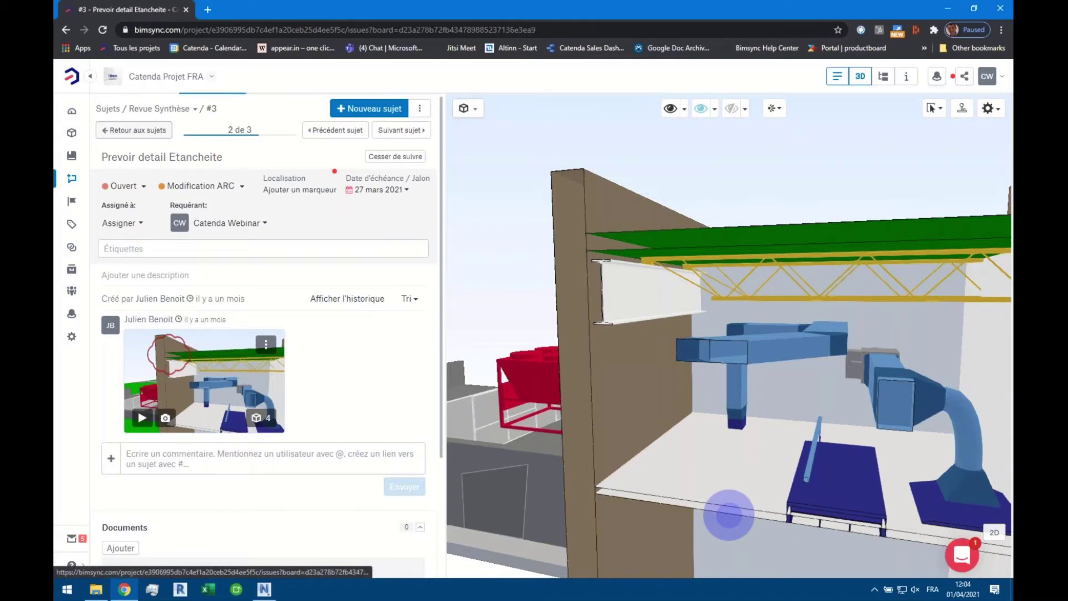
click(159, 109)
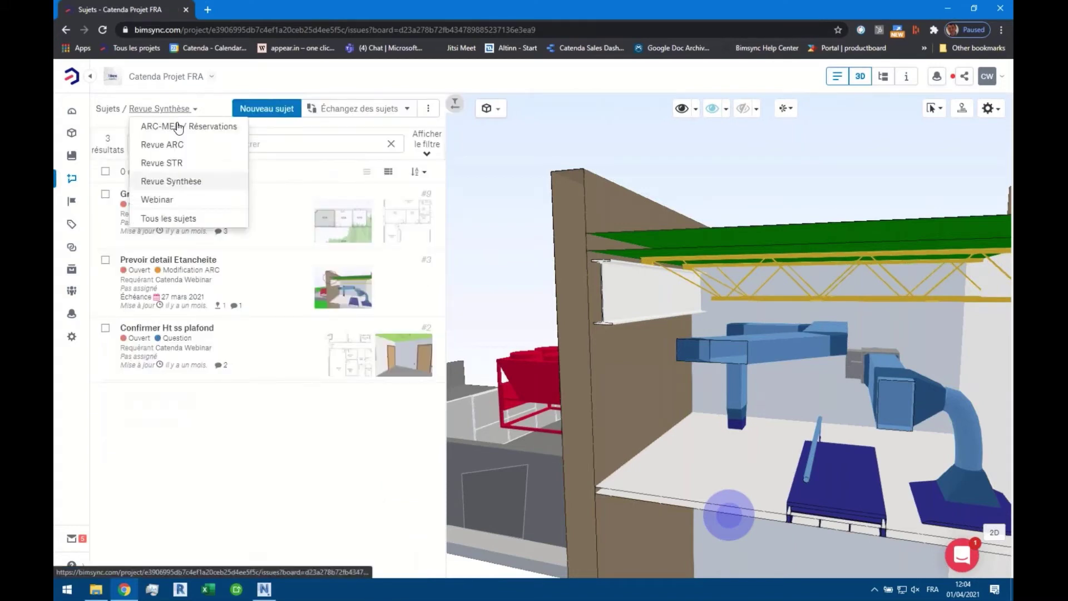
click(183, 200)
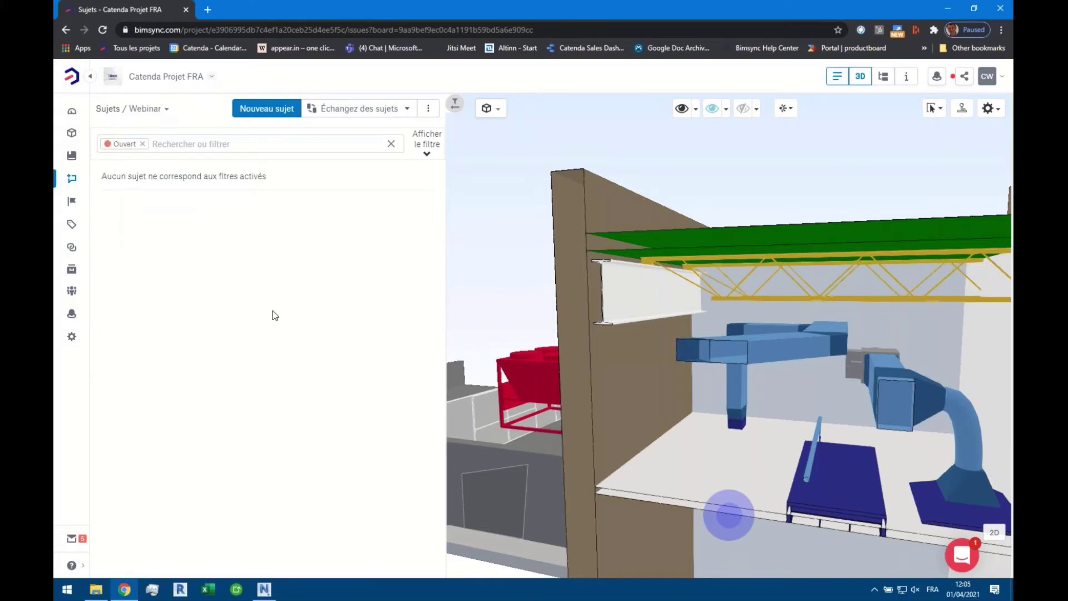
click(72, 111)
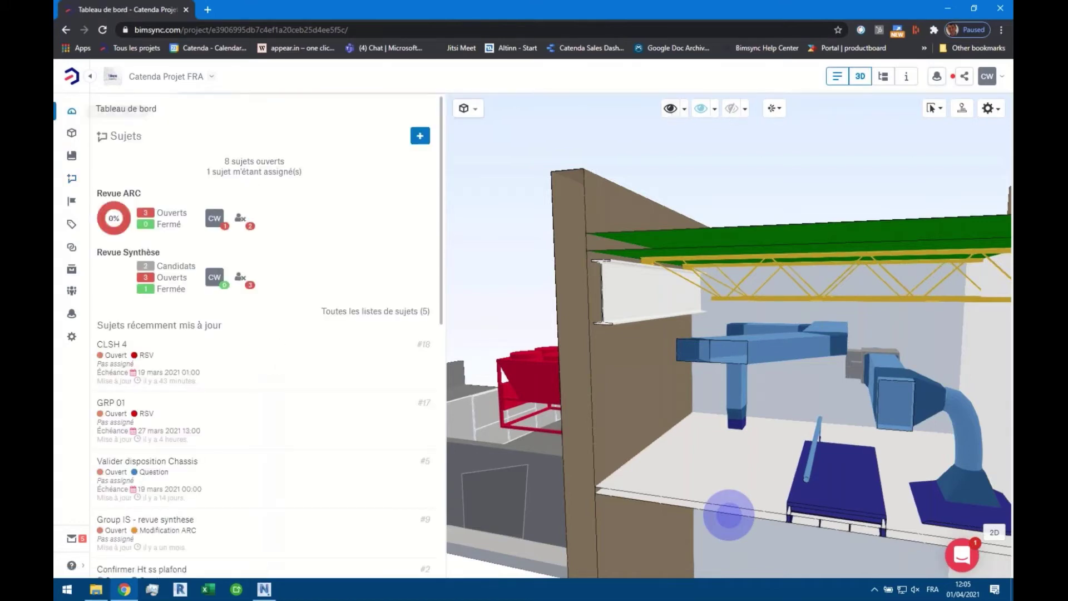
click(860, 76)
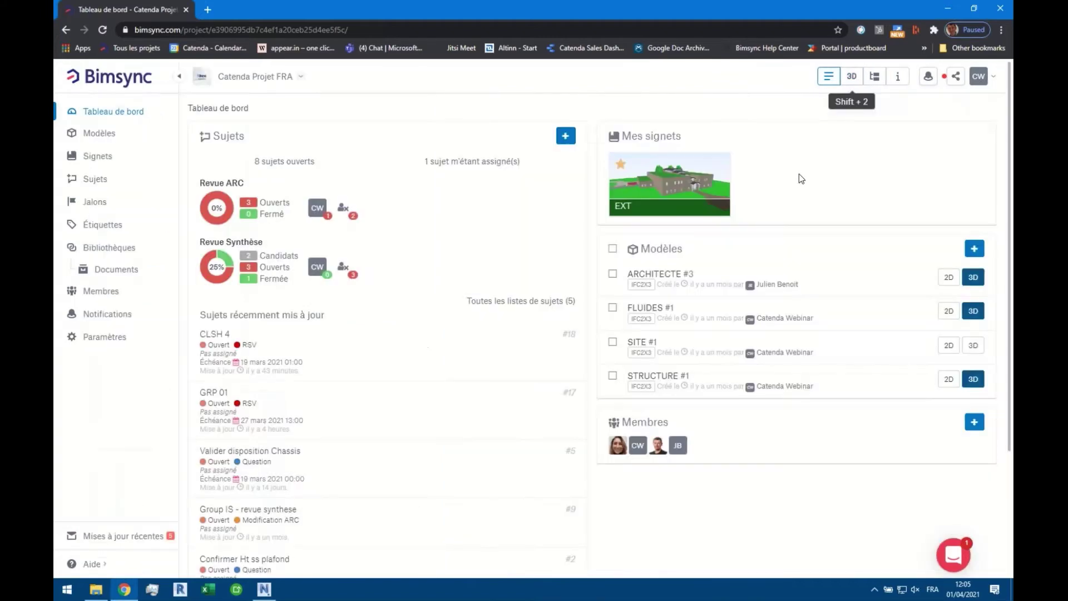
Switch to Navisworks and dock the Bimsync BCF Plugin panel beside the Medical clinic.nwf model
click(267, 590)
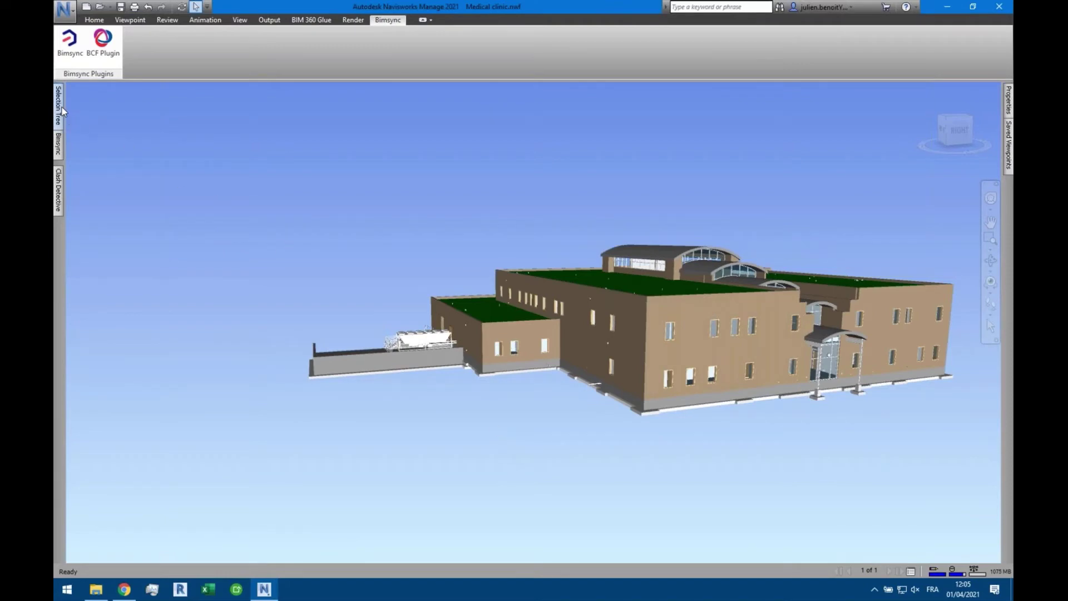
mouse_move(62, 107)
click(105, 50)
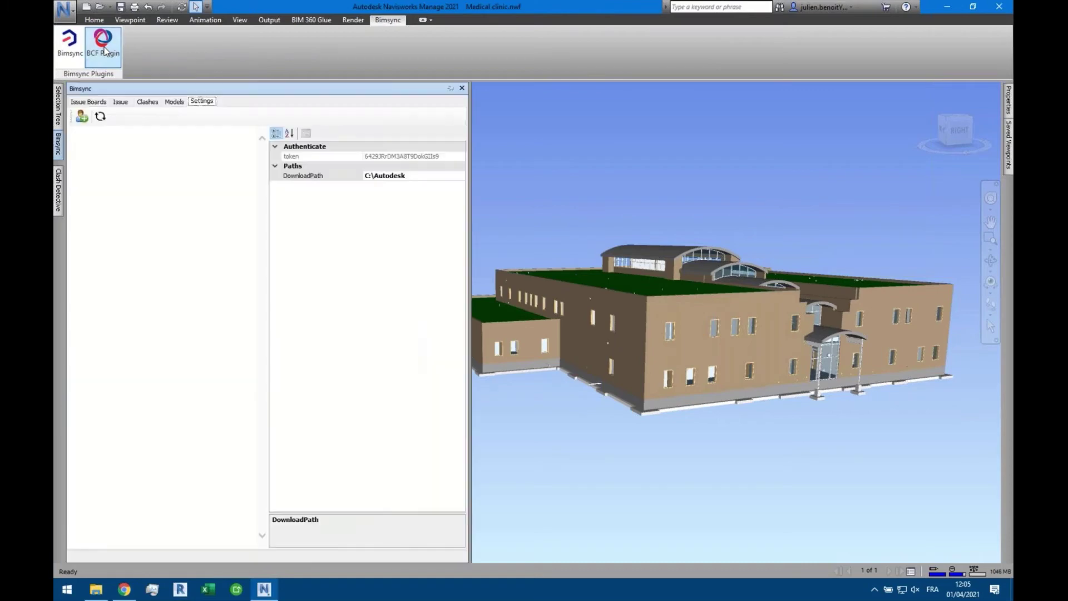
click(449, 88)
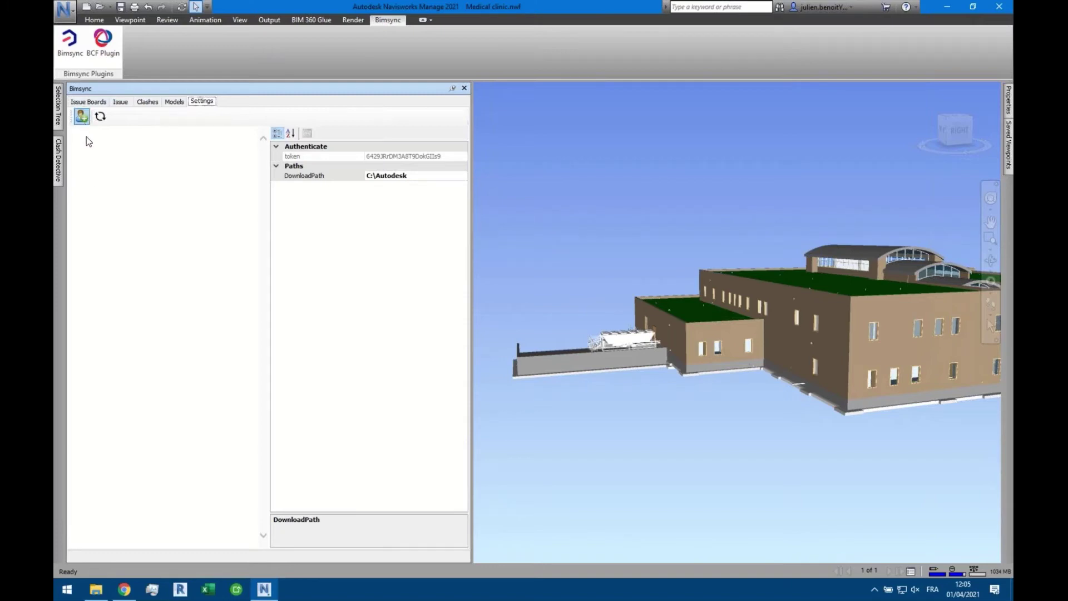
Enter the Bimsync account email and password in the plugin's sign-in form and submit
click(82, 117)
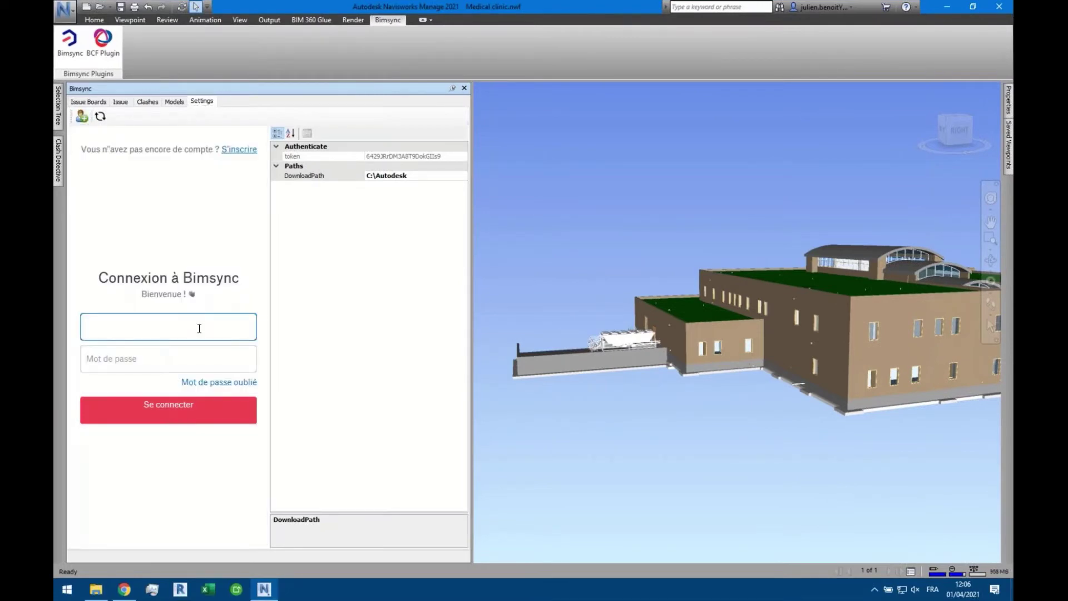
key(Tab)
text(••••••)
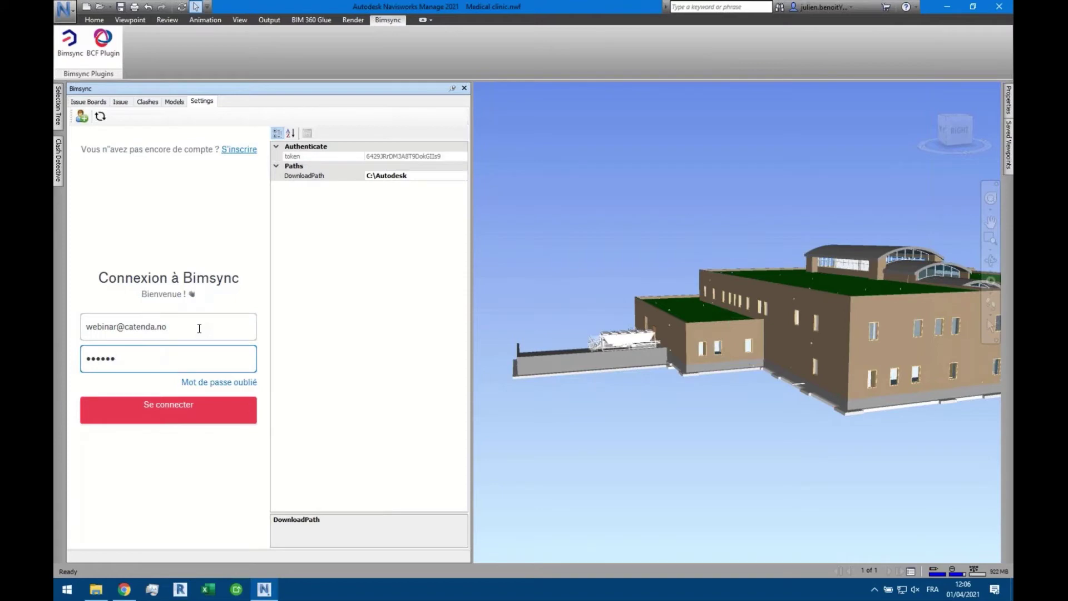
text(••••)
click(167, 409)
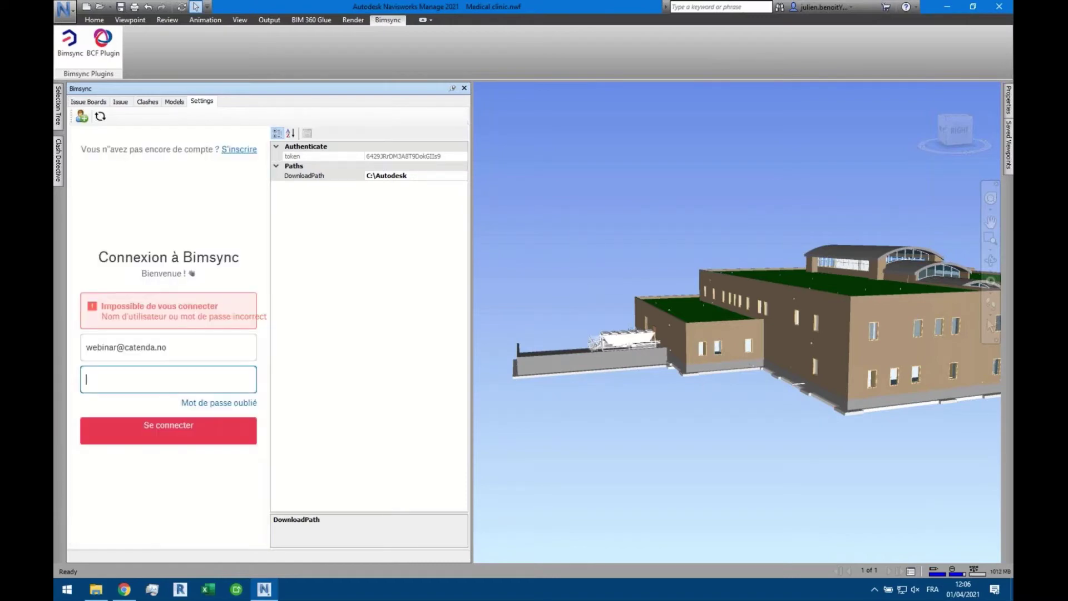
text(•••••••••••)
click(179, 427)
Retype the password, sign in again and authorise the plugin's access to the account
right_click(125, 381)
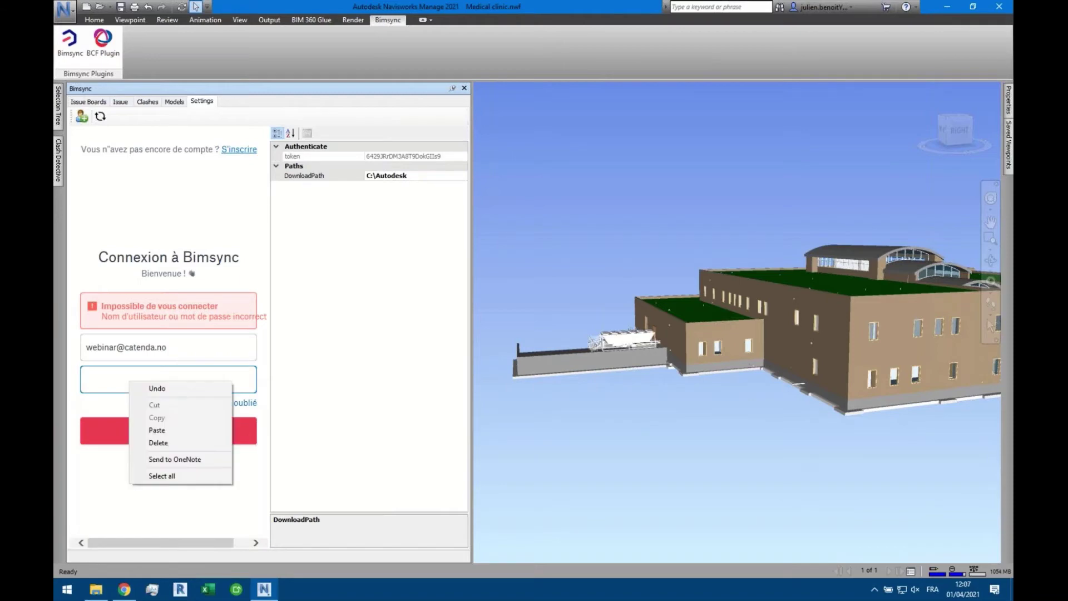
key(Escape)
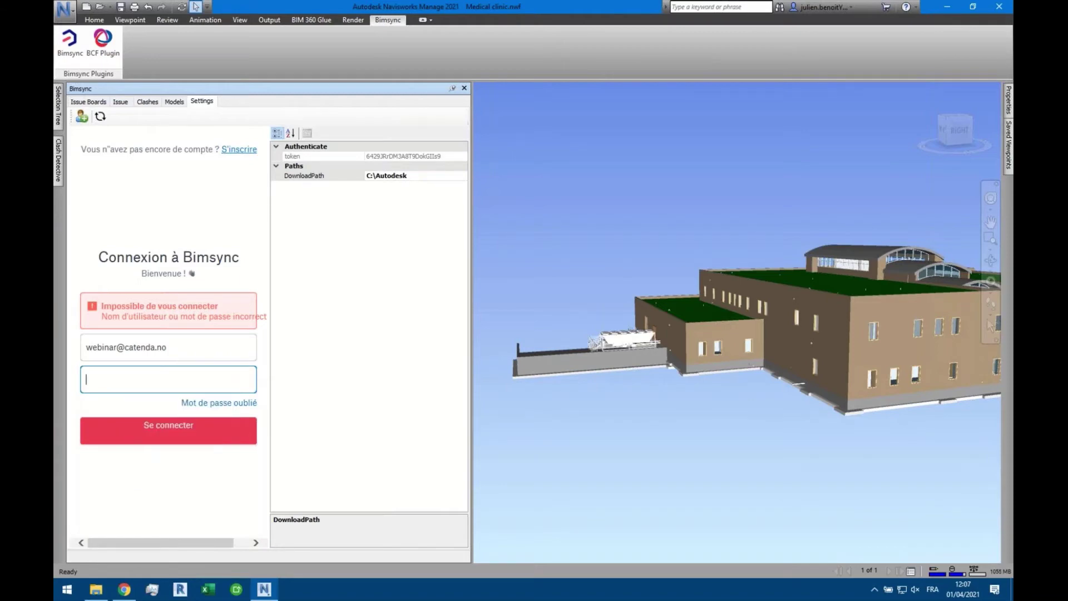
text(••)
key(BackSpace)
key(BackSpace)
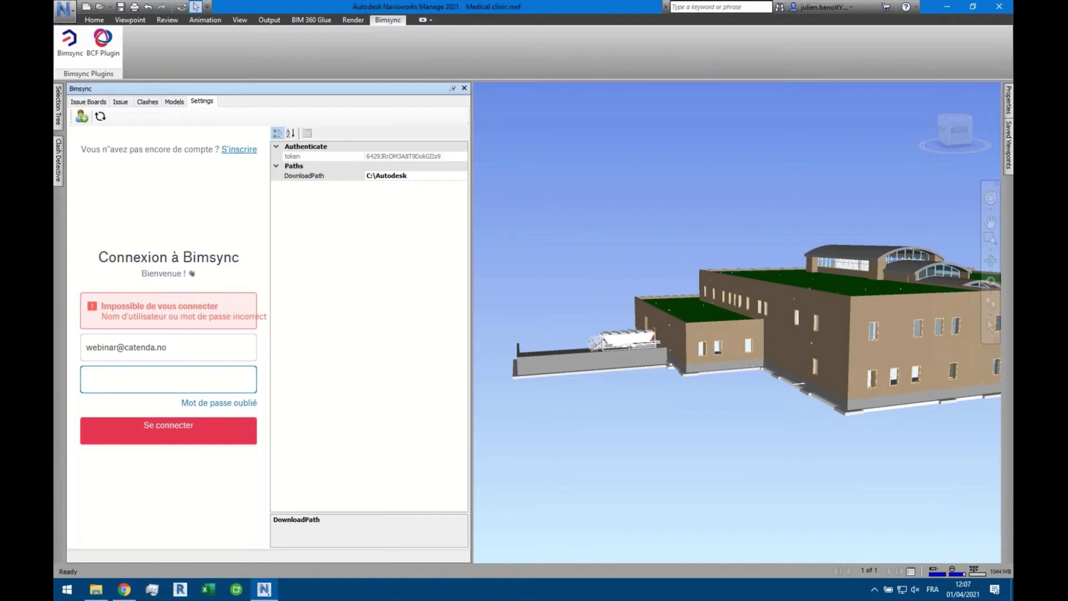
text(•••••••••••)
click(151, 433)
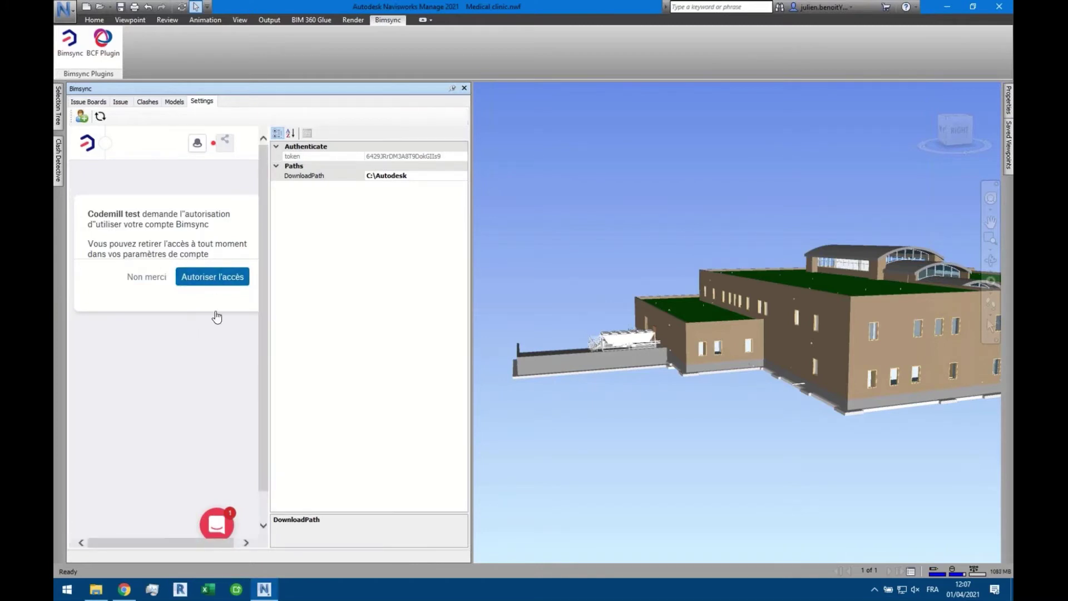
click(200, 277)
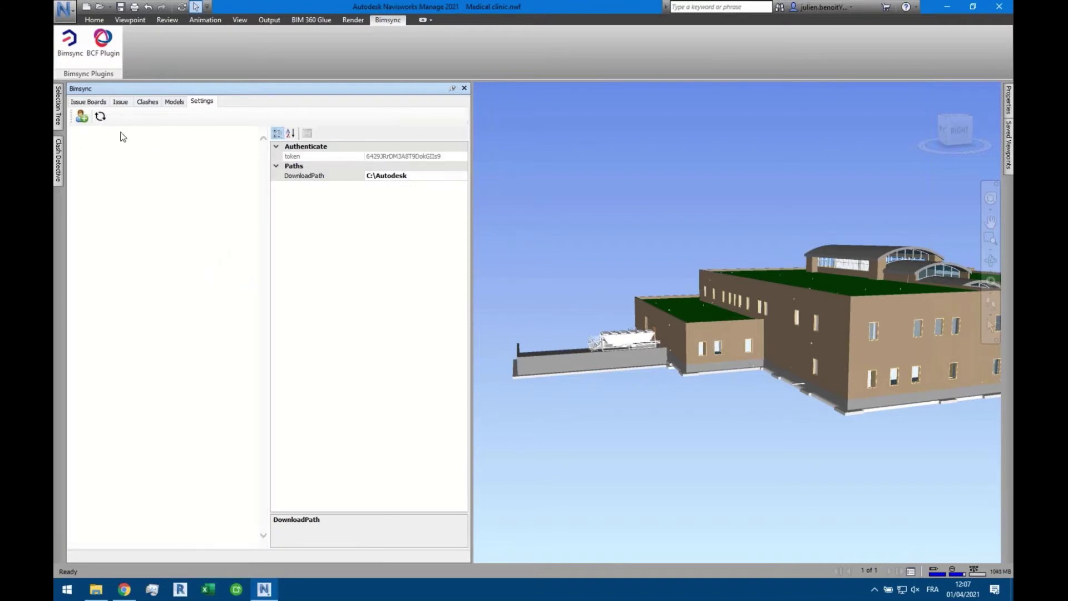
Check the Projects list, then view the Revue Synthèse and Revue ARC boards' issues
click(89, 102)
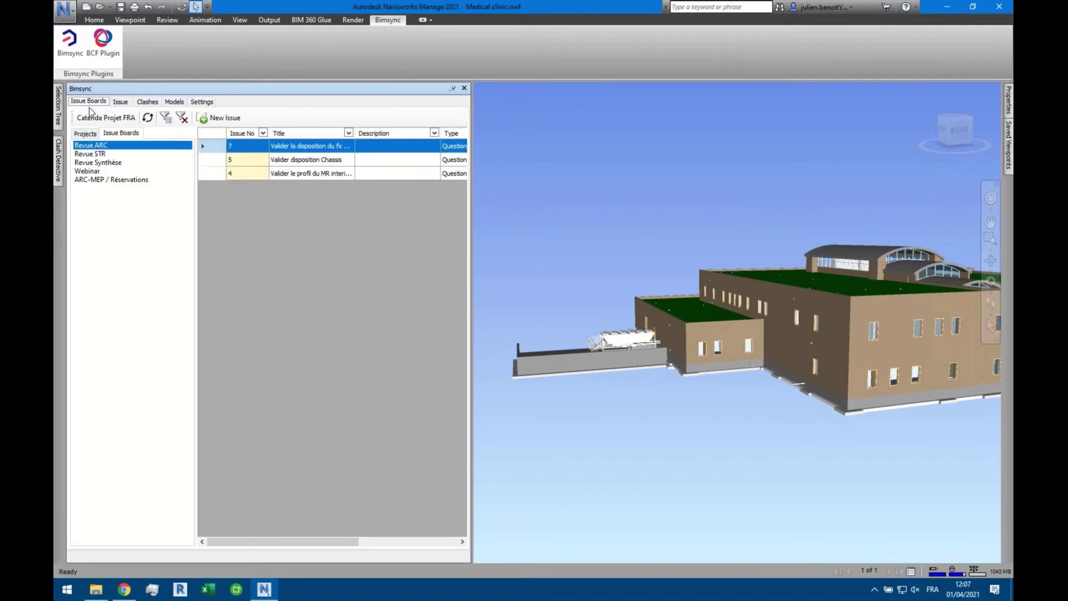
click(86, 134)
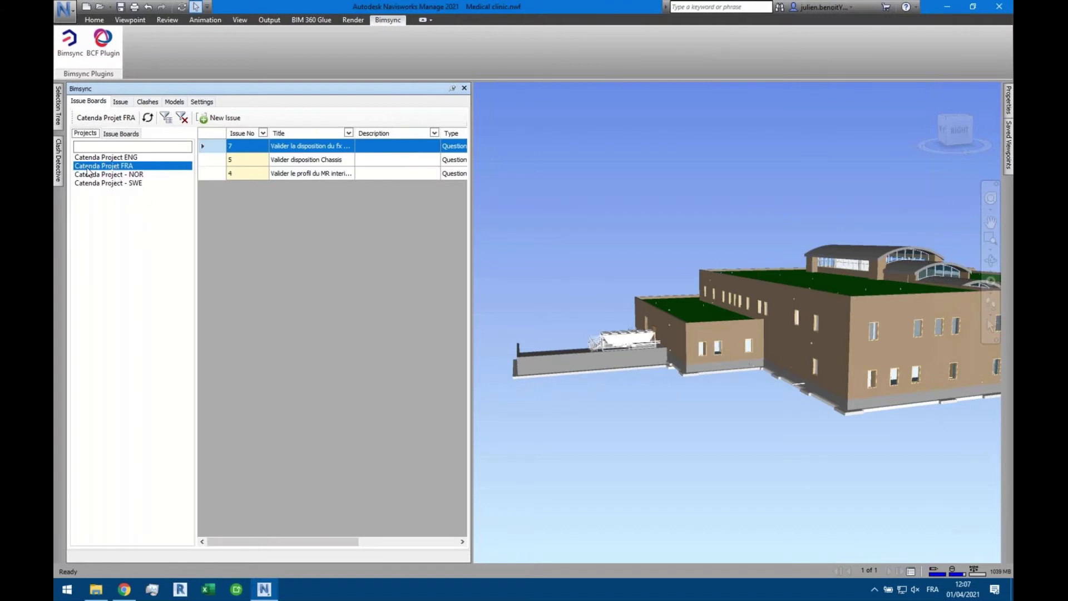
click(119, 136)
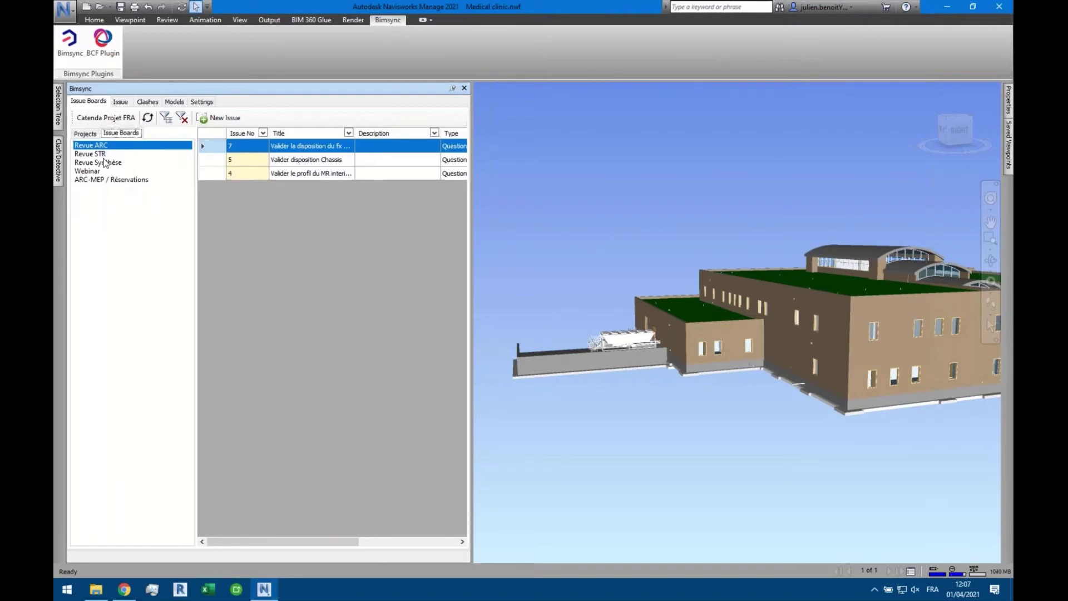
click(112, 163)
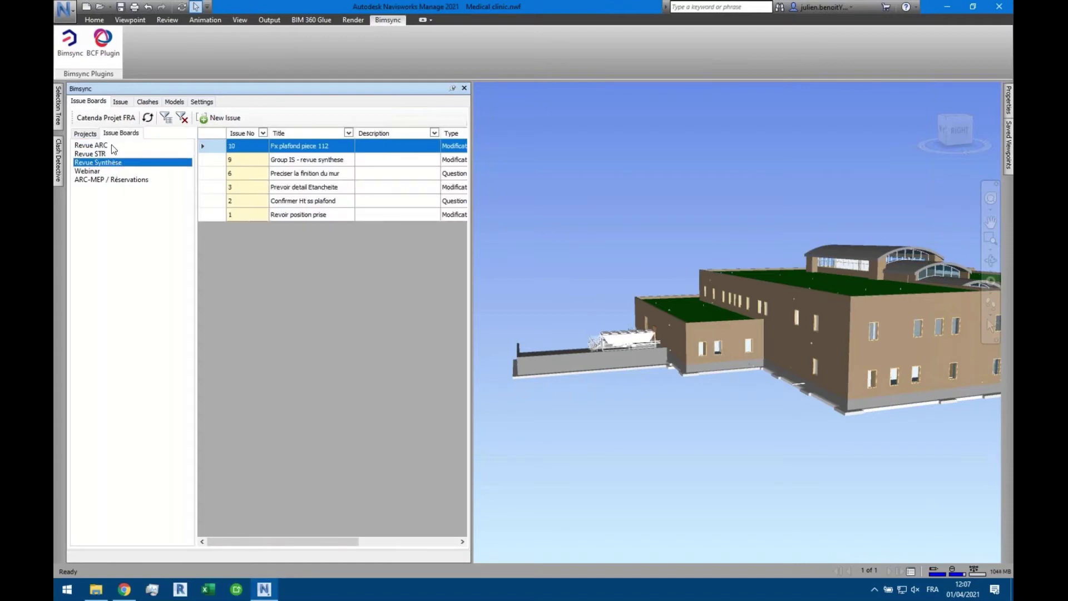
click(110, 146)
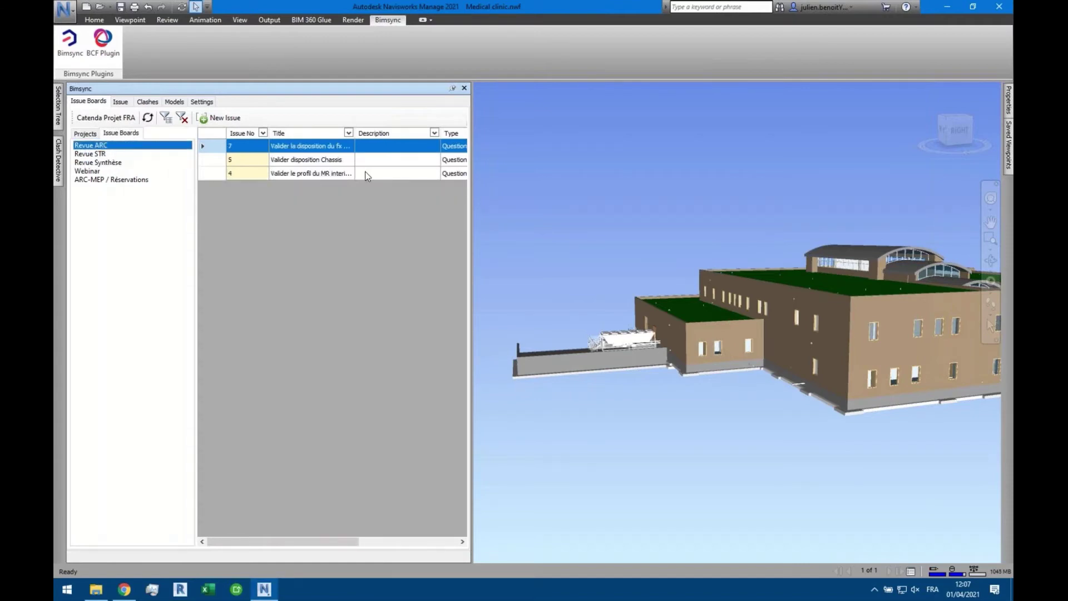
Open issue 7, check its labels list, then pan its viewpoint and select the wall beside the door
double_click(306, 147)
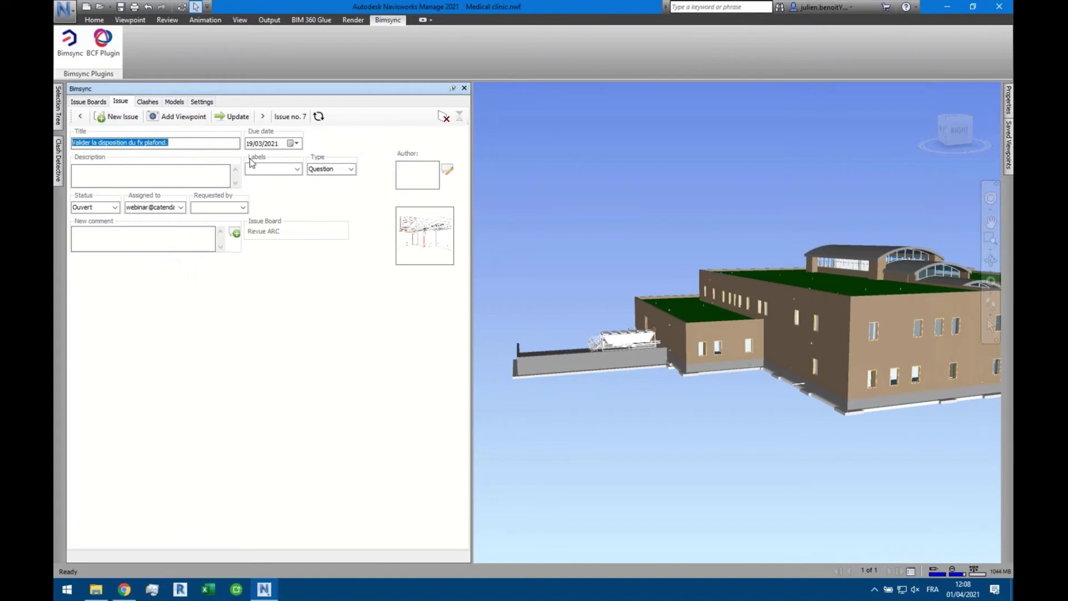
click(299, 168)
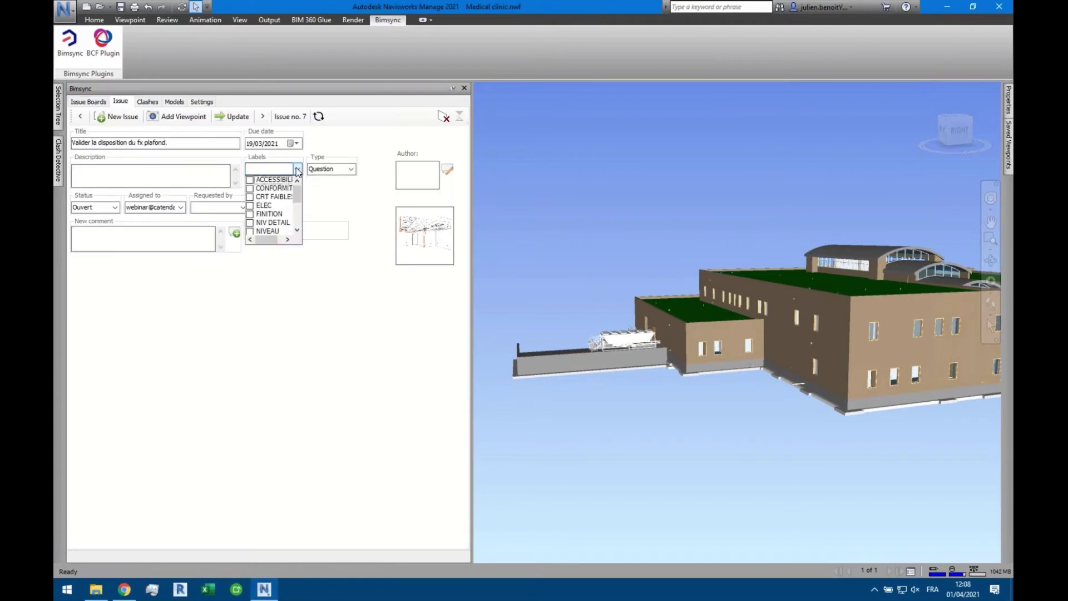
click(341, 195)
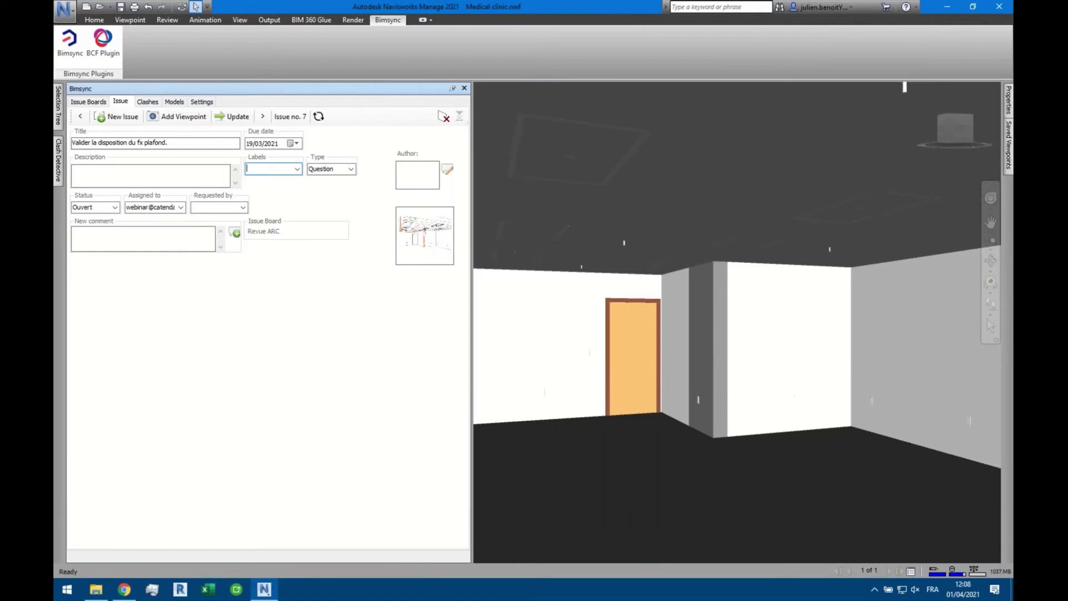
middle_drag(695, 332, 737, 313)
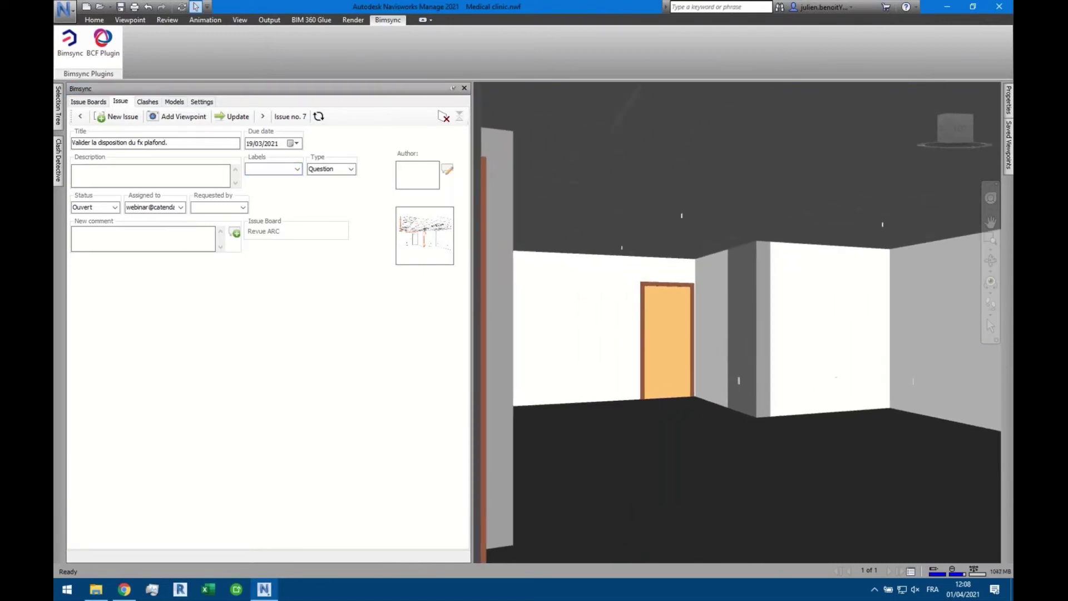
click(710, 337)
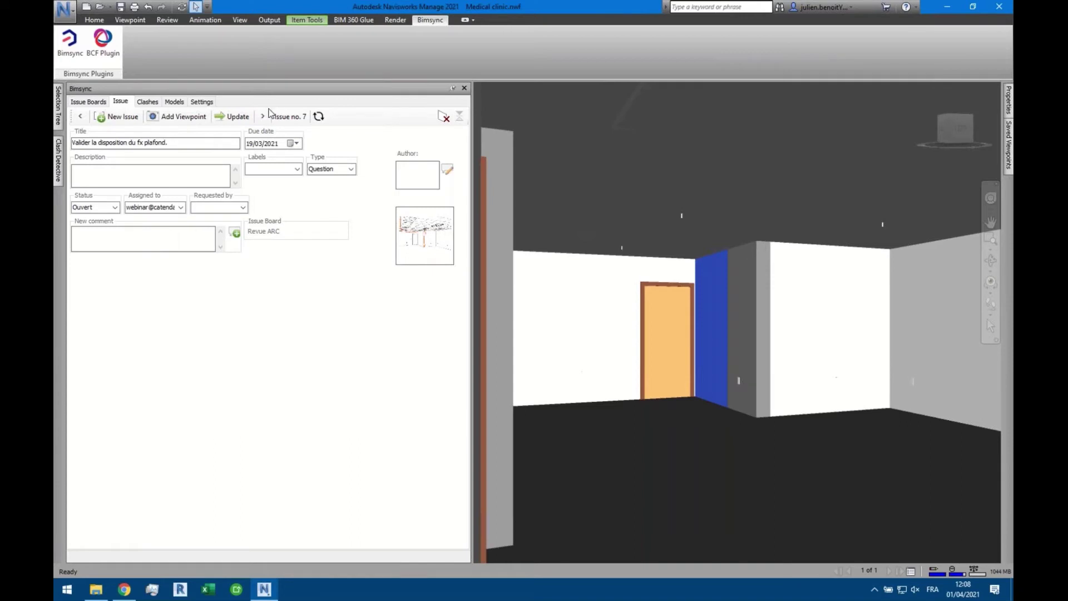
Step through issues 5 and 4, jumping to issue 5's saved viewpoint
click(263, 117)
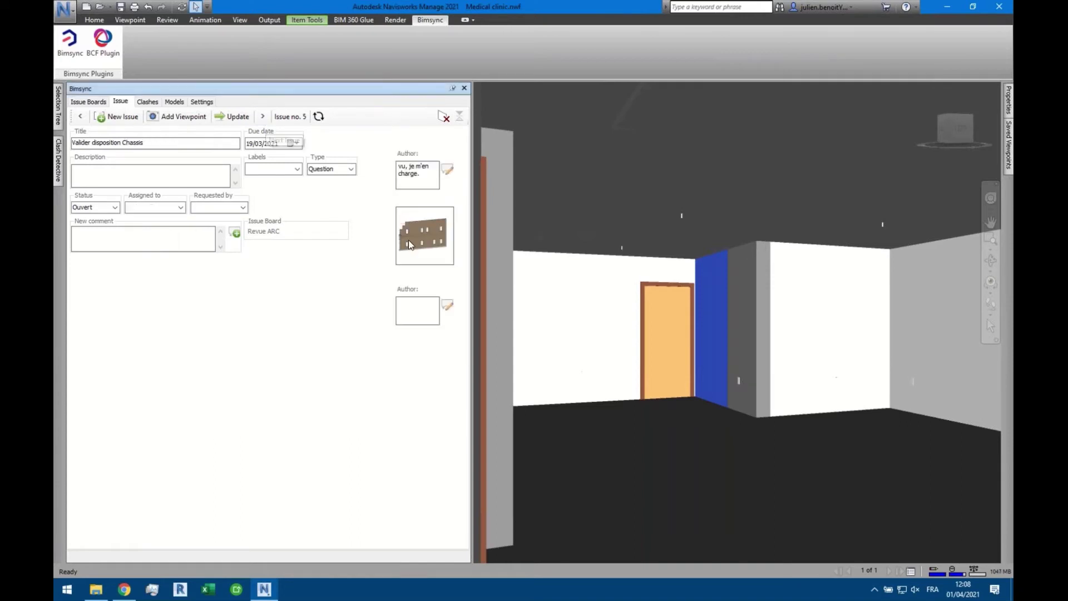
click(429, 240)
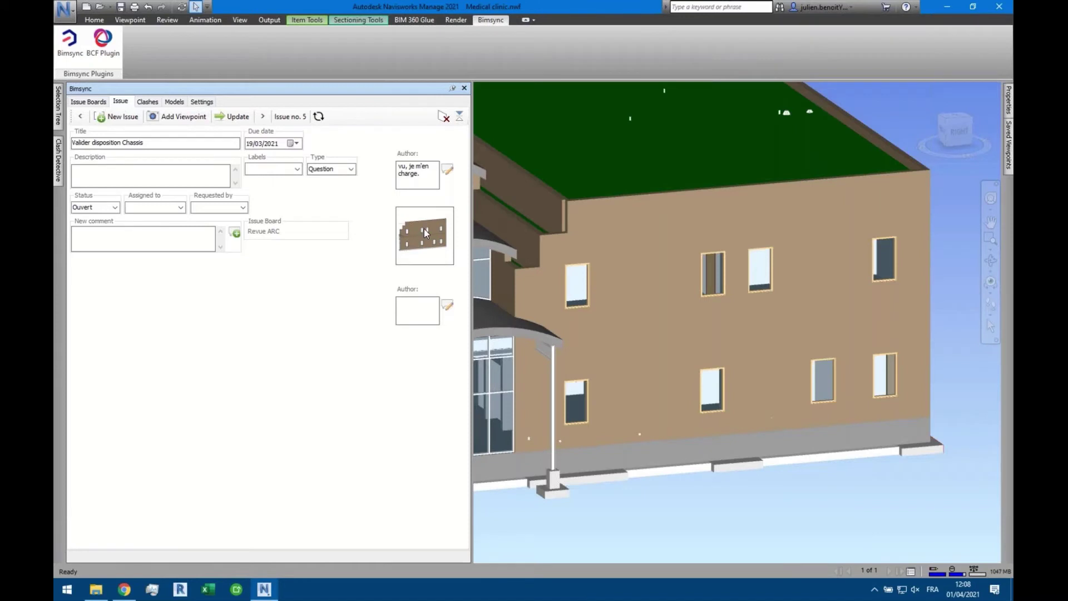
click(264, 116)
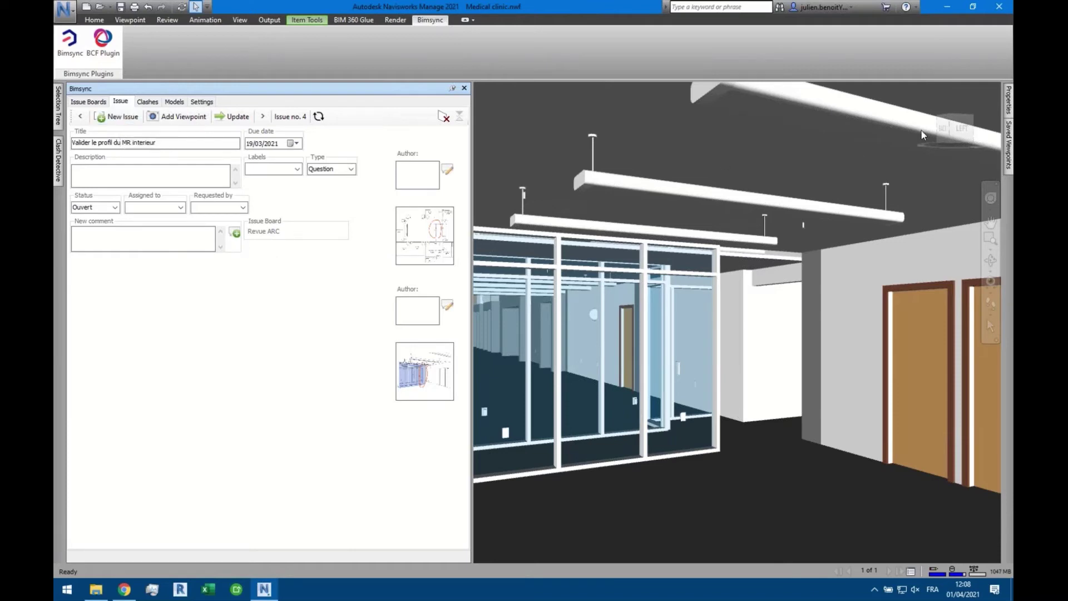
Return to the home view, then select the rooftop equipment unit and orbit around it
click(919, 91)
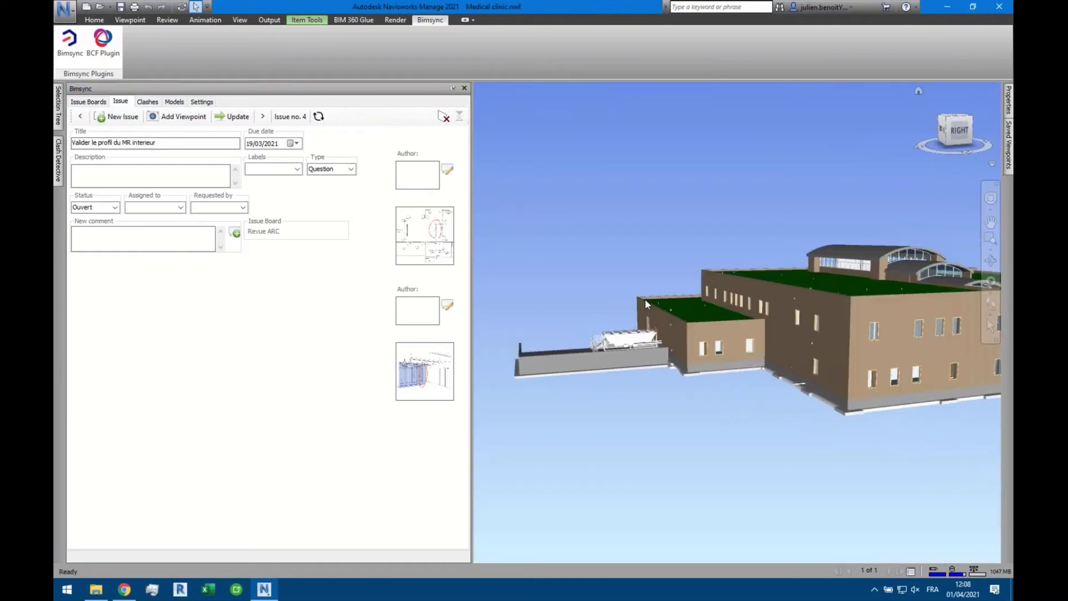
click(626, 362)
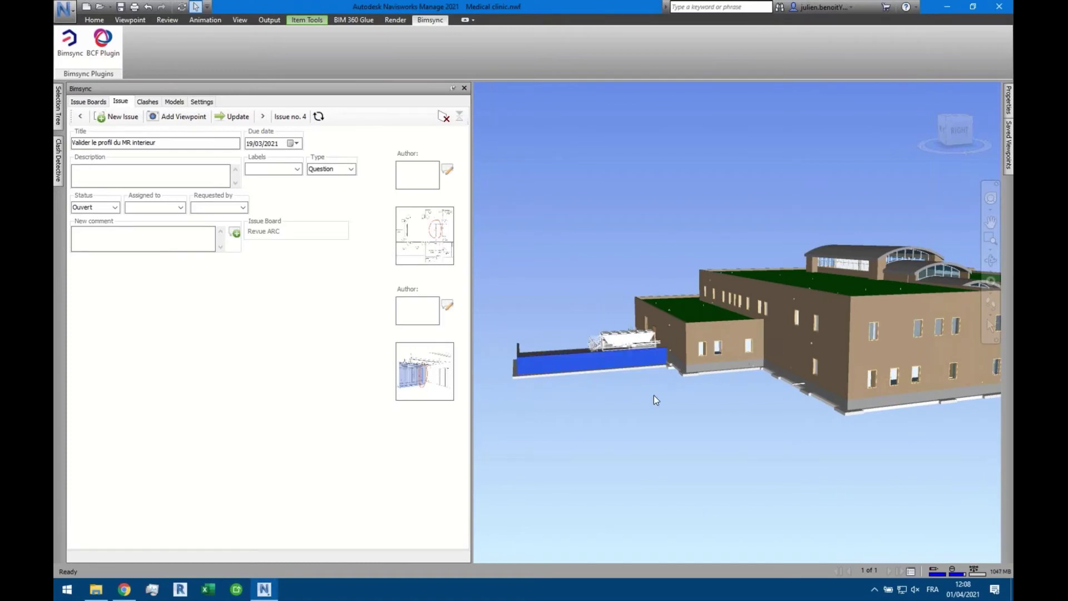
click(637, 373)
scroll(626, 353, up, 5)
click(627, 354)
middle_drag(635, 334, 829, 363)
click(639, 285)
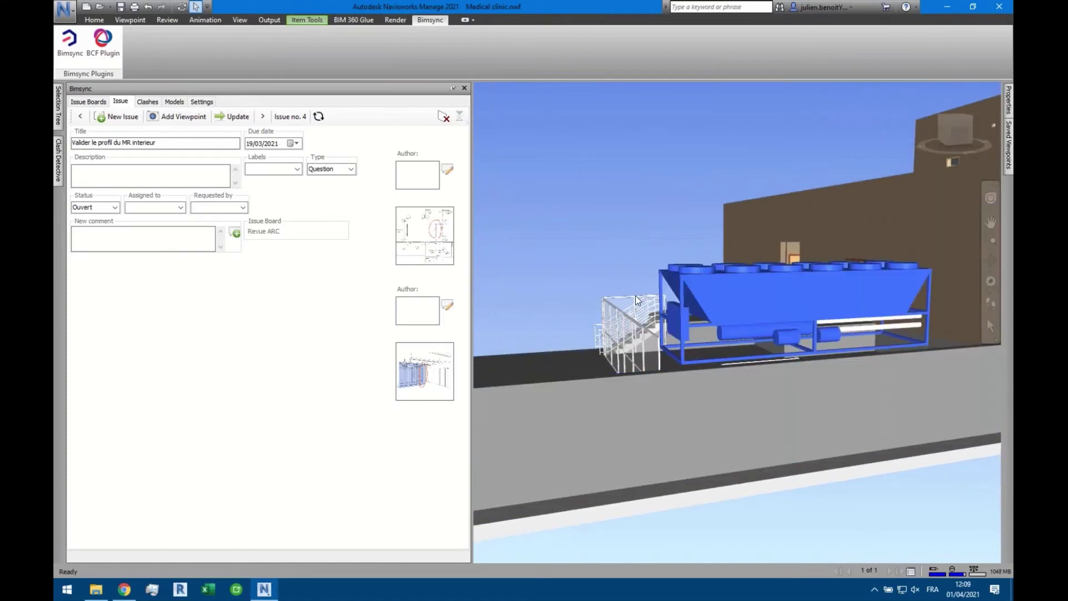
shift+middle_drag(697, 319, 741, 328)
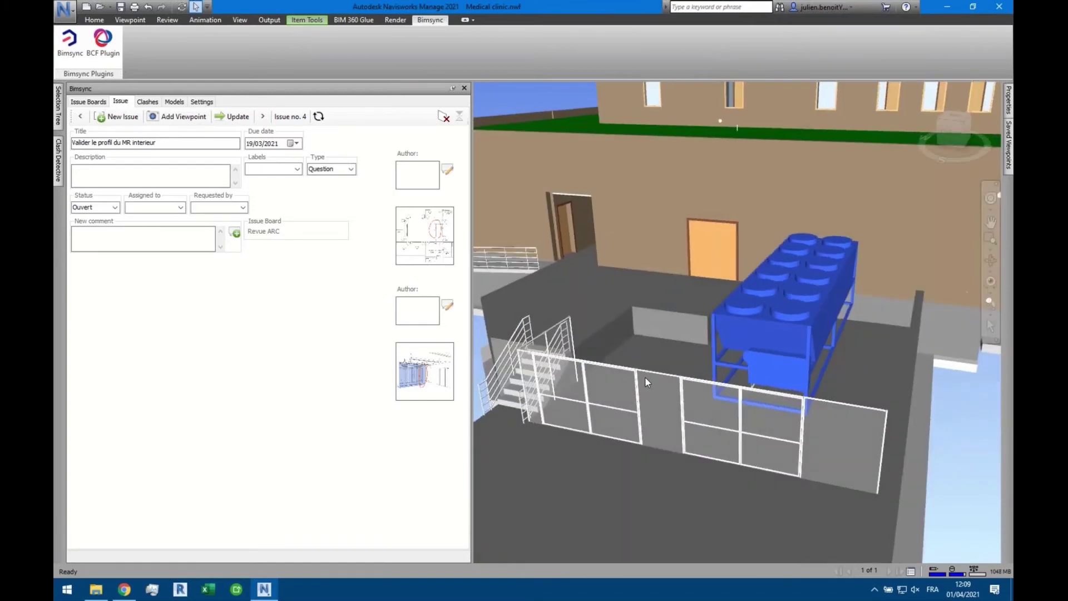
Start a new Bimsync issue titled 'Test depuis Navis'
click(128, 119)
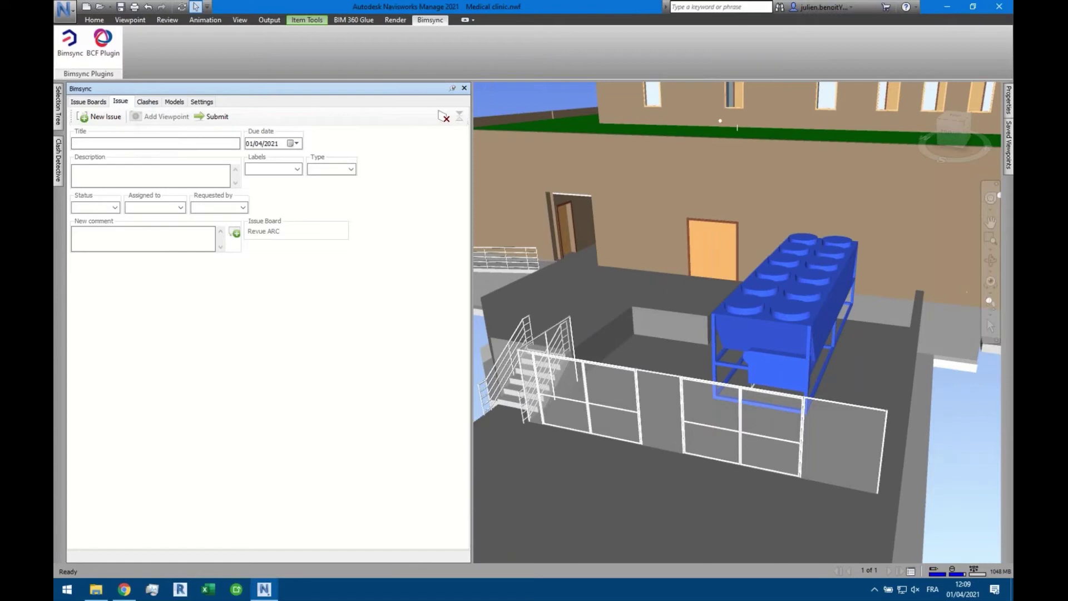
text(Test depuis Navis)
click(296, 170)
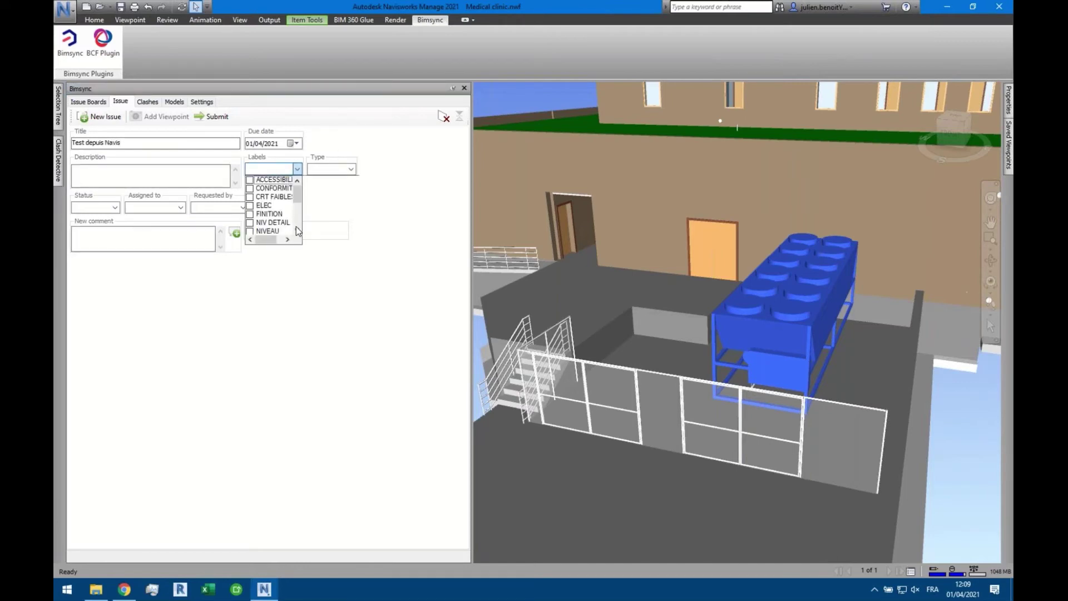
click(297, 229)
click(297, 230)
click(297, 230)
click(297, 229)
click(297, 229)
click(297, 230)
click(297, 229)
click(297, 230)
scroll(280, 220, up, 2)
scroll(279, 219, up, 1)
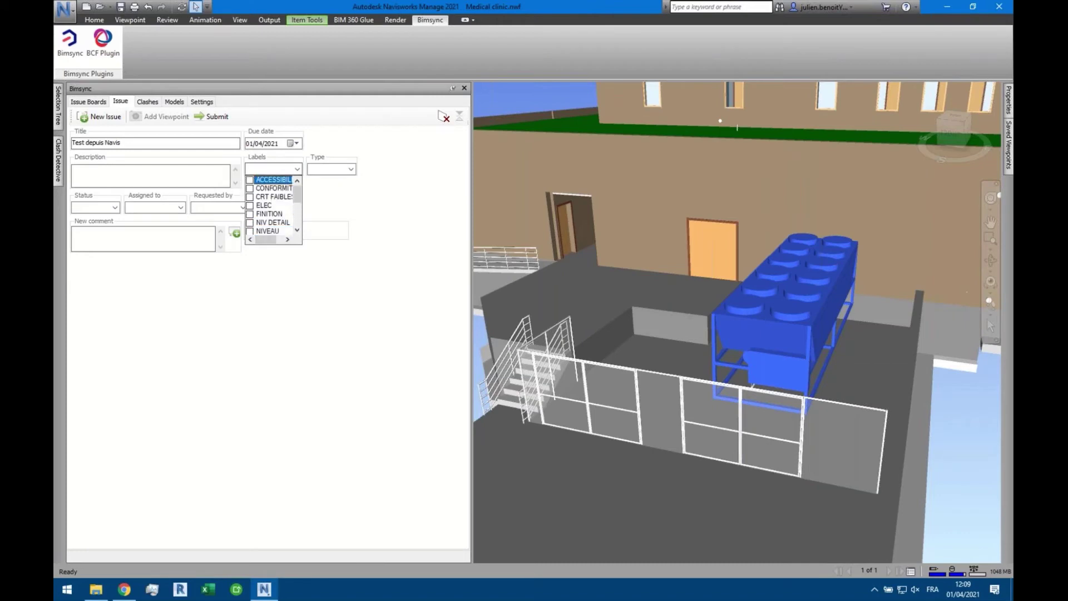
click(273, 169)
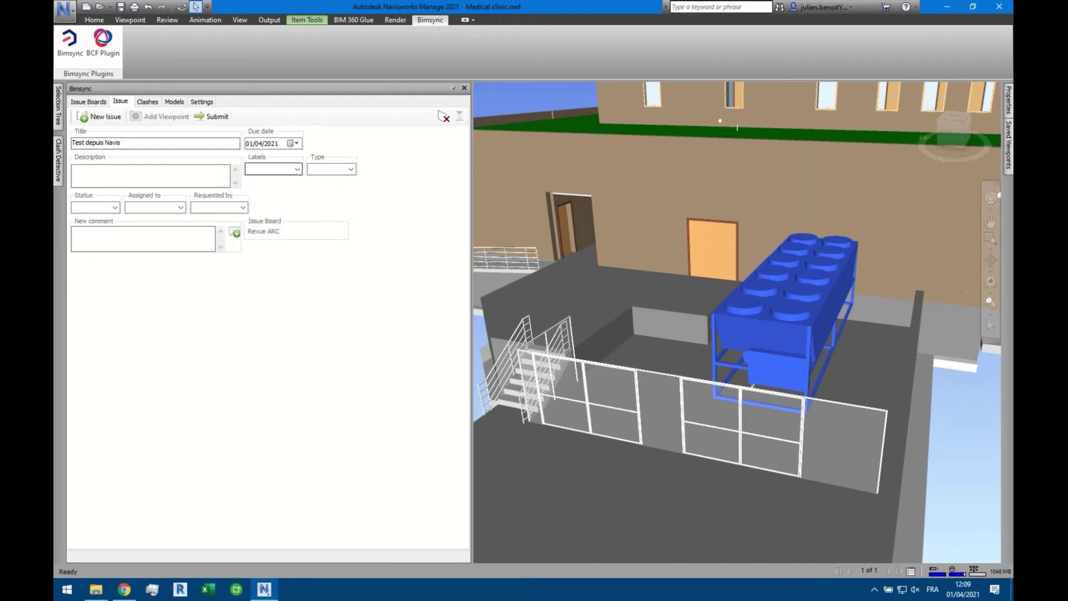
Label the issue ELEC and set its type to Observation
click(297, 169)
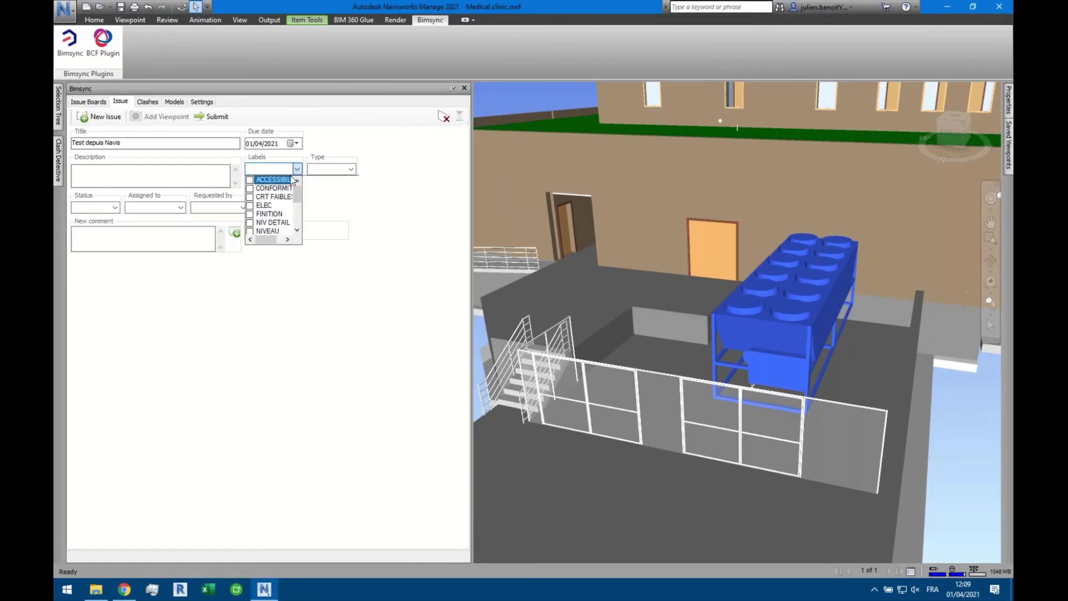
click(251, 207)
click(251, 207)
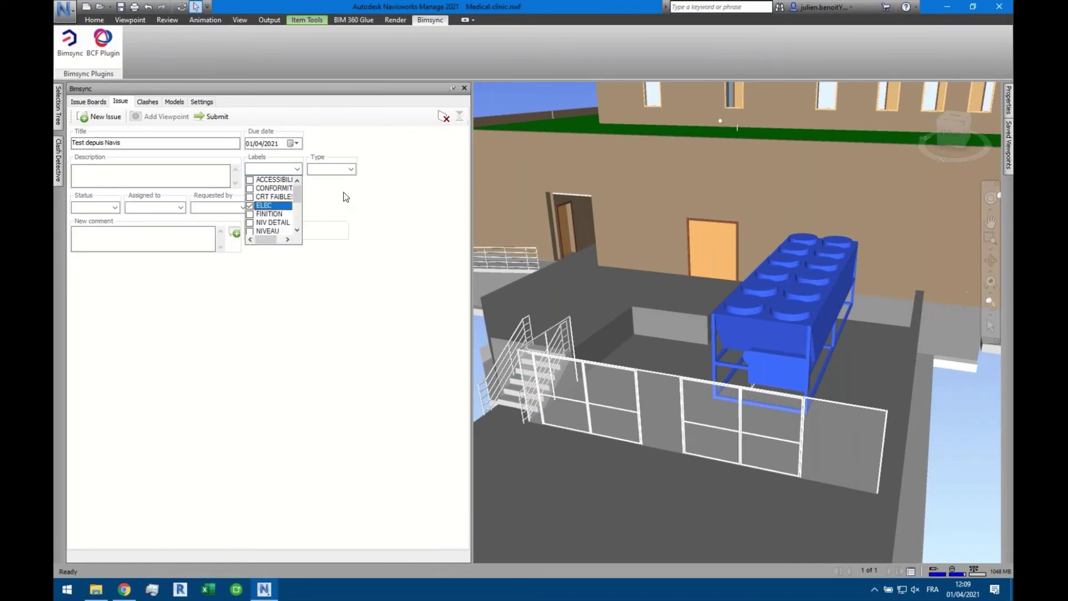
click(351, 172)
click(350, 170)
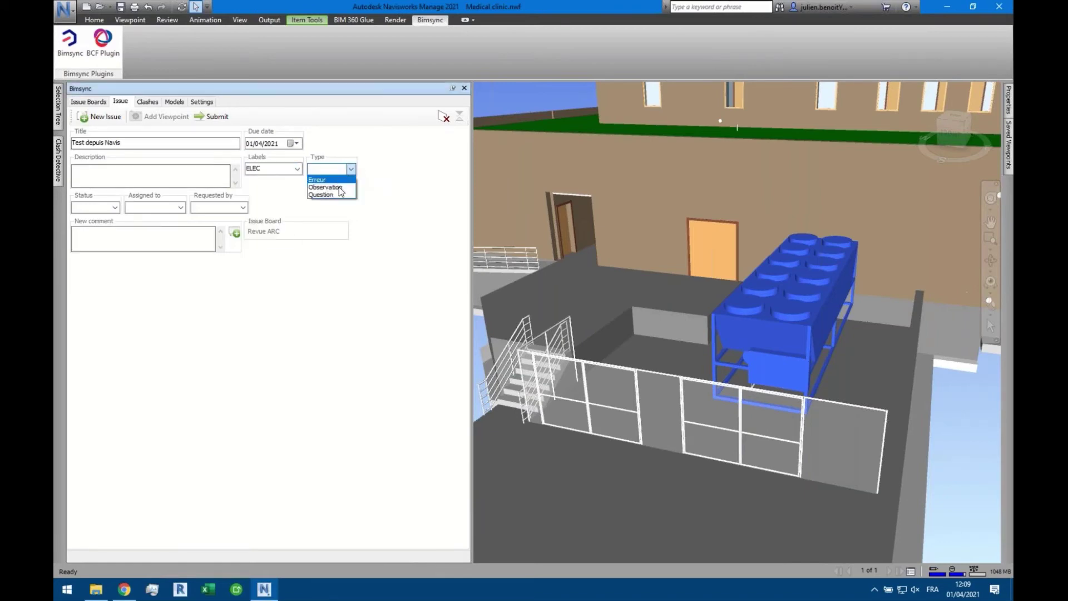
click(339, 188)
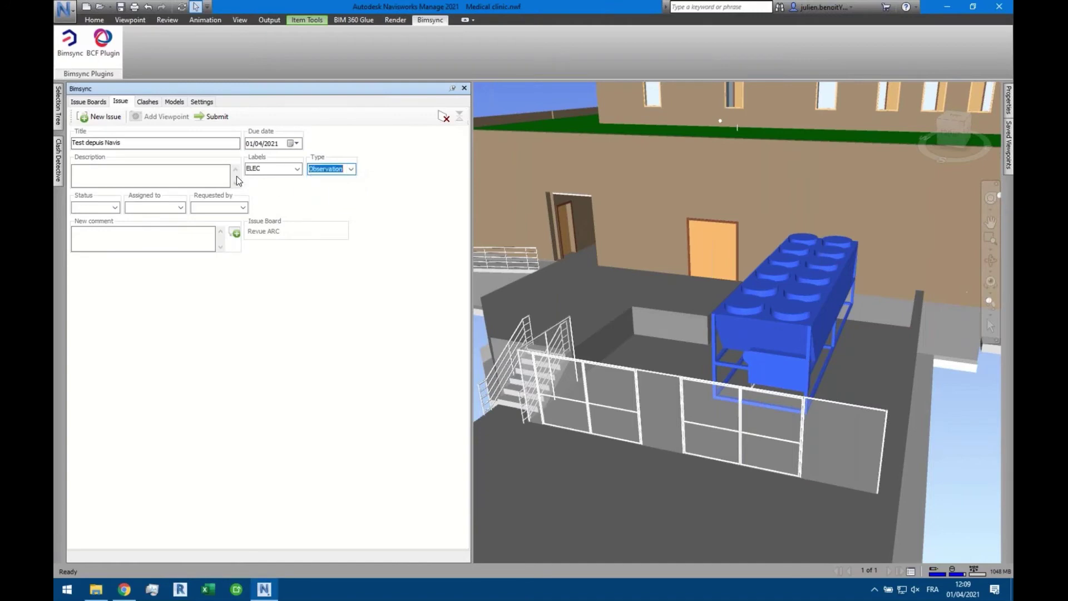
Submit the issue to Bimsync, confirm its creation, and switch to the browser
click(212, 116)
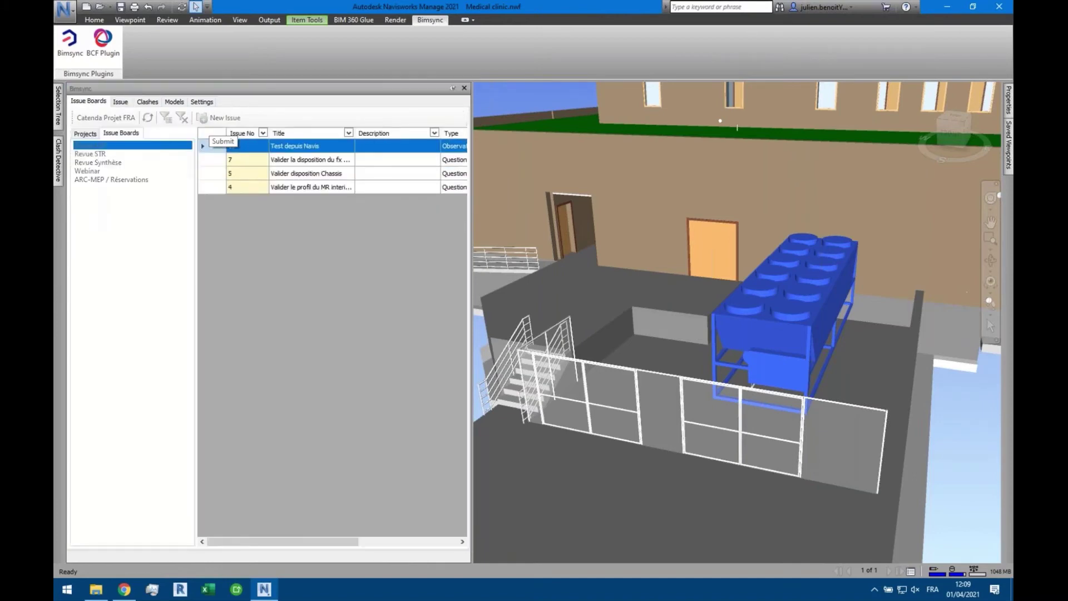
click(578, 336)
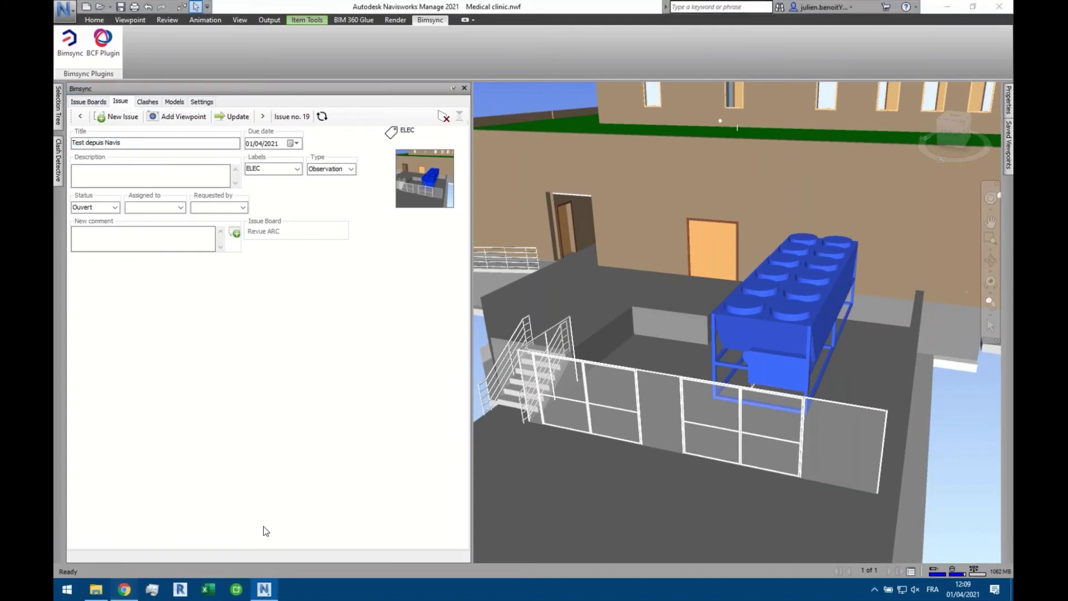
click(125, 590)
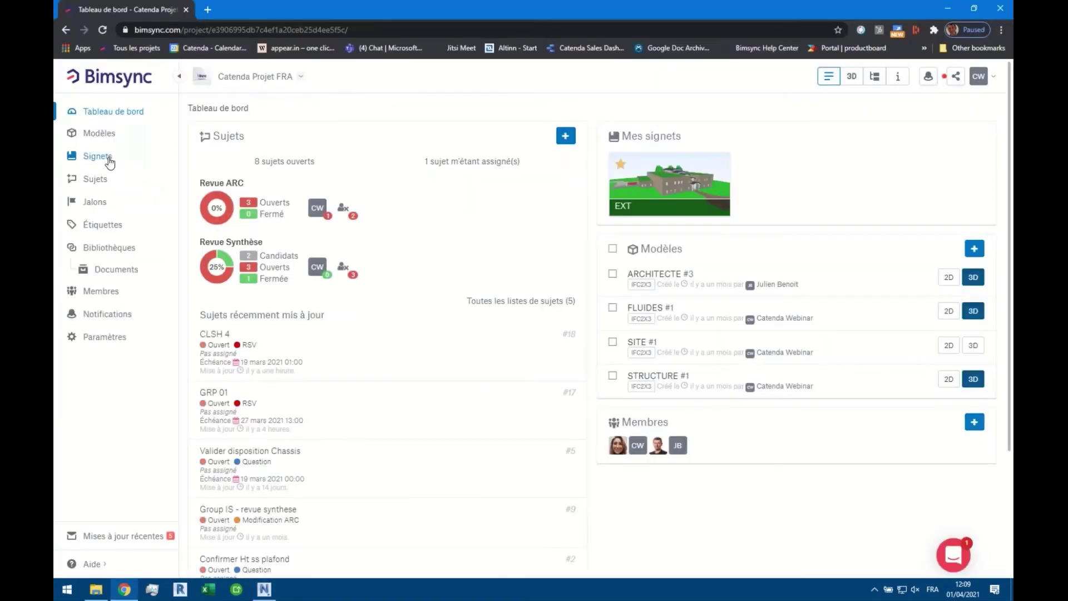
Open the Revue ARC issue board and the 'Test depuis Navis' issue
click(109, 158)
click(95, 179)
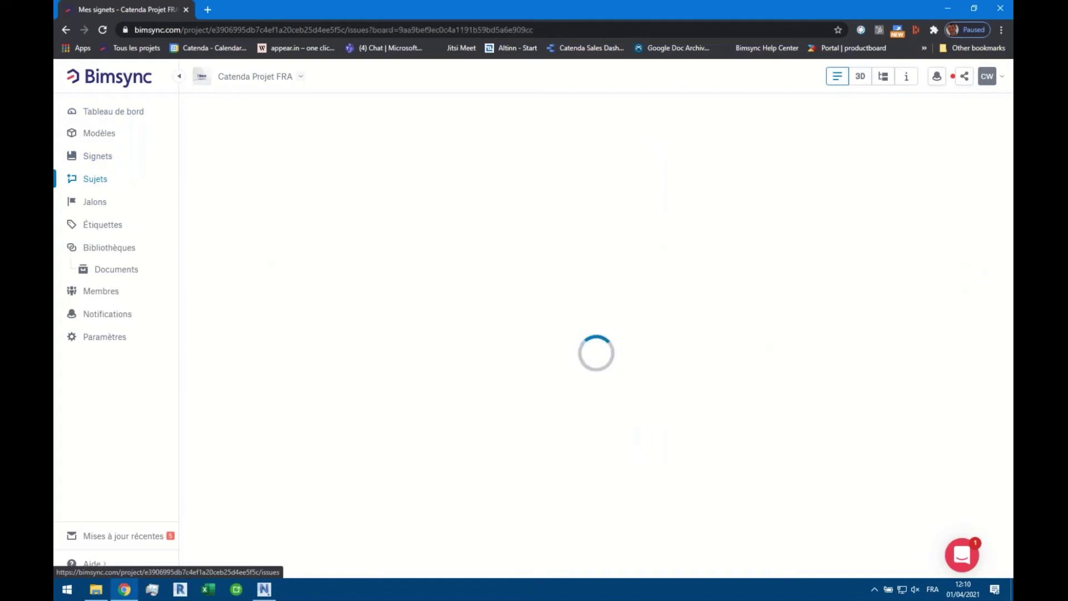
click(238, 108)
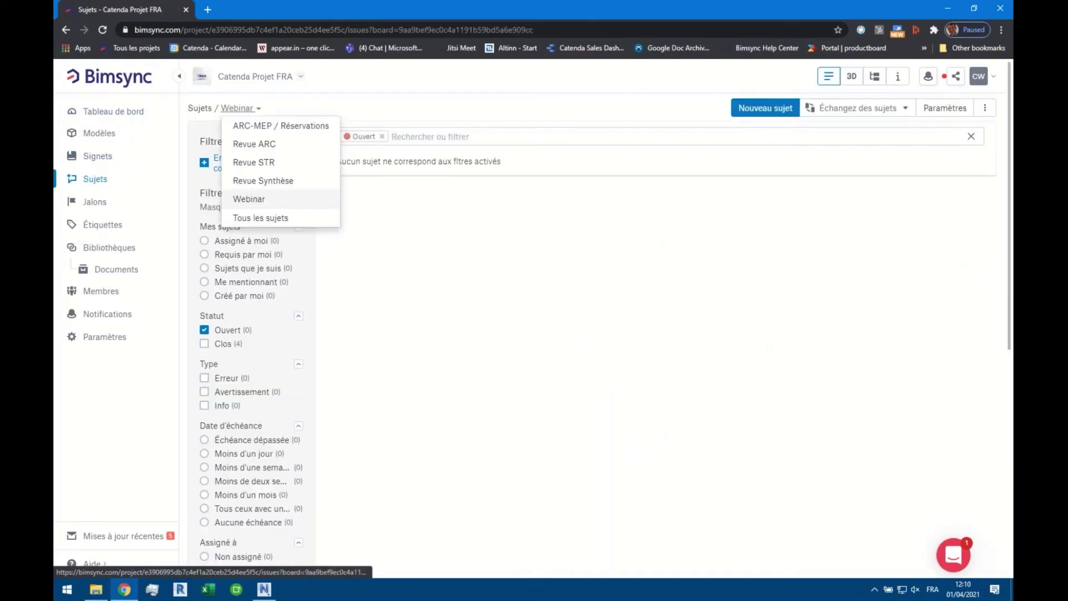
click(257, 144)
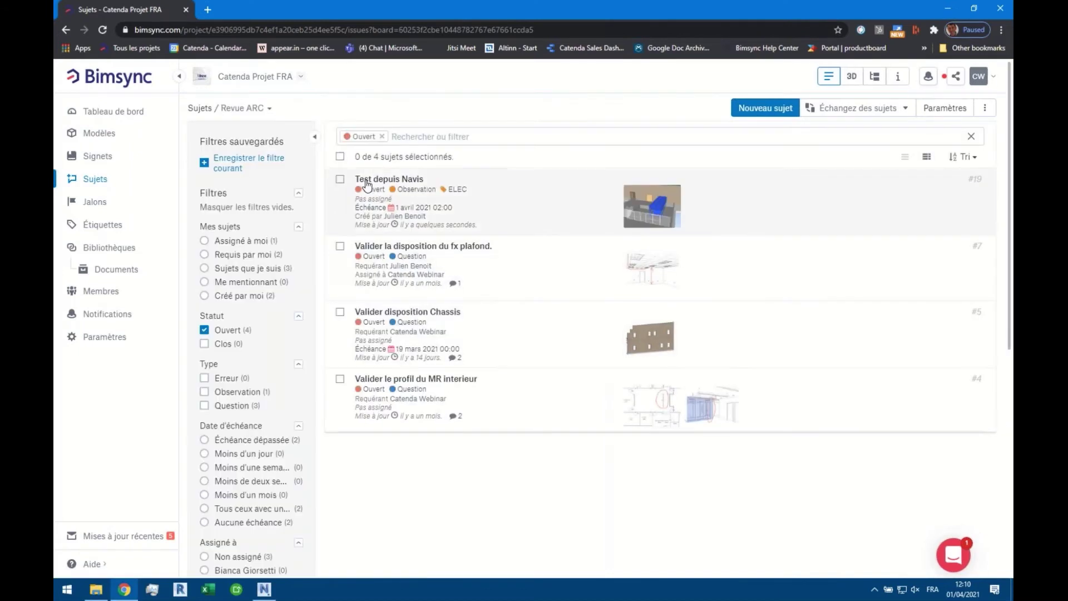
click(408, 188)
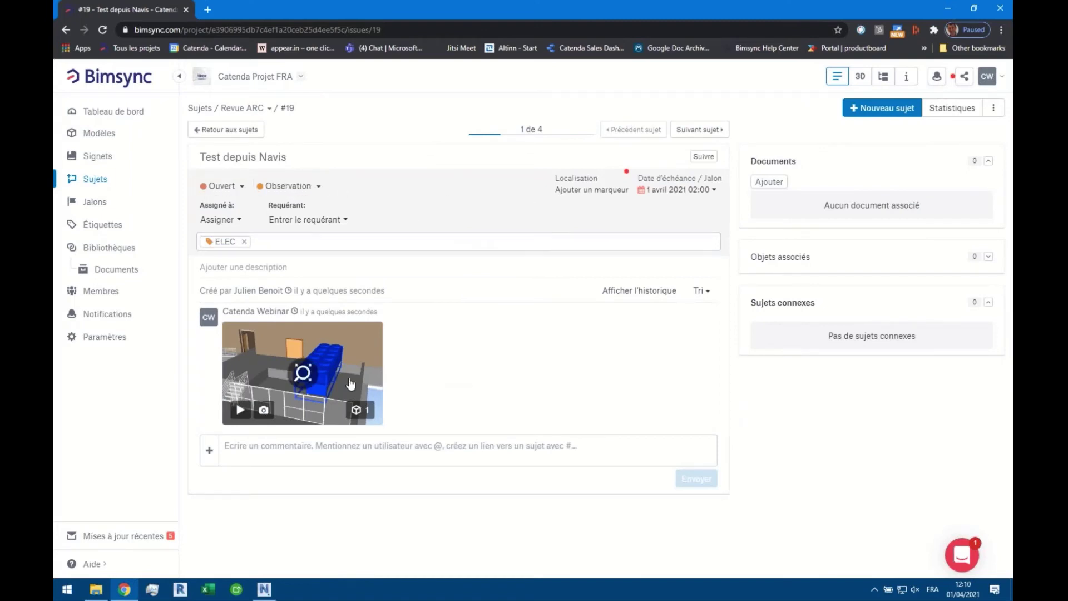
Load the issue's viewpoint, add the ARCHITECTE and STRUCTURE models, and save the viewpoint
click(240, 411)
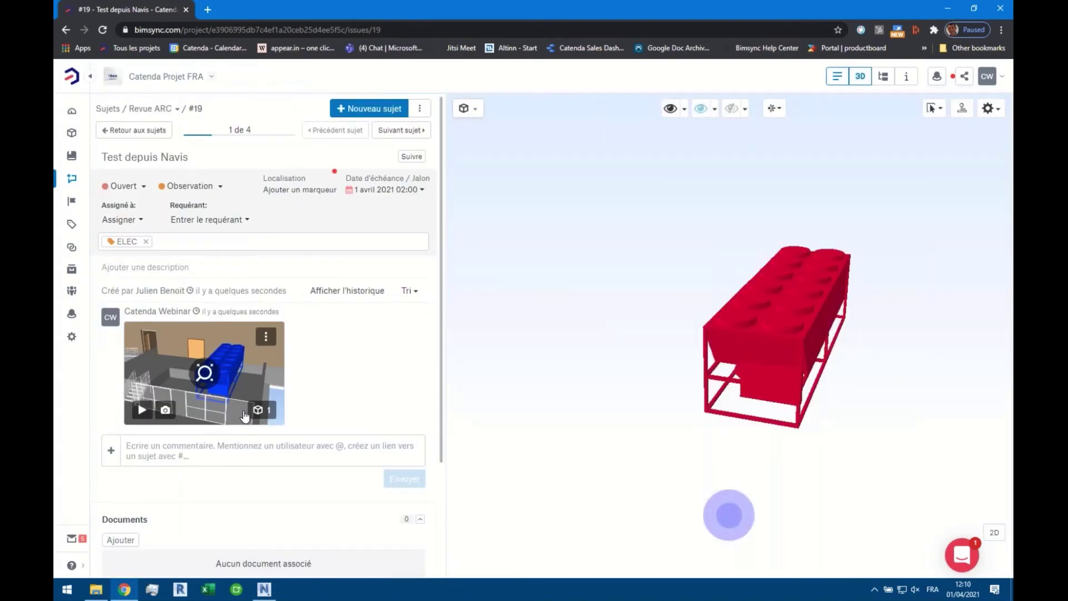
click(670, 109)
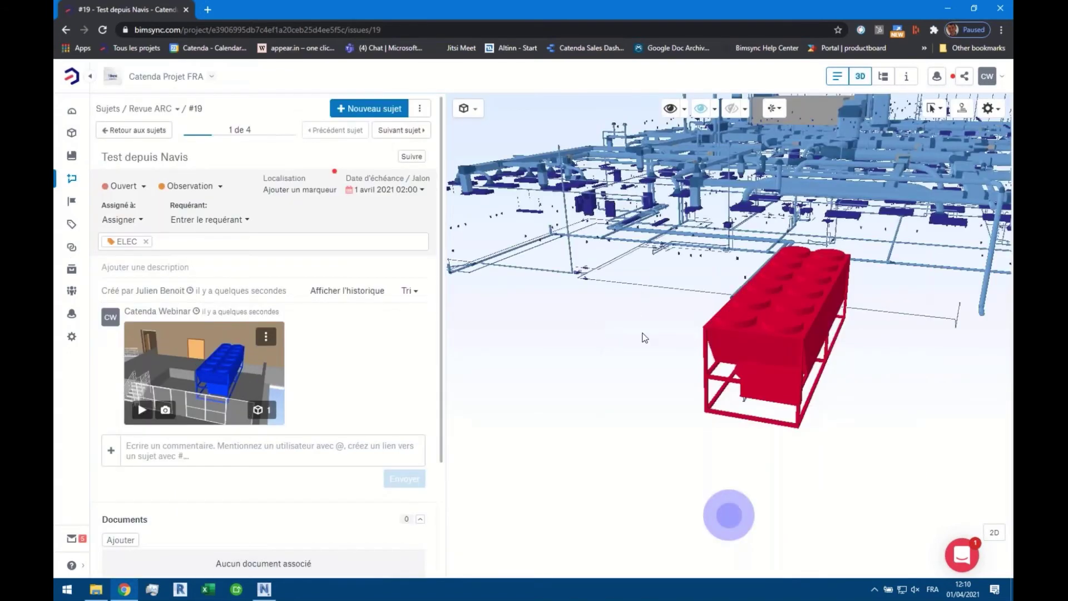
click(478, 113)
click(491, 195)
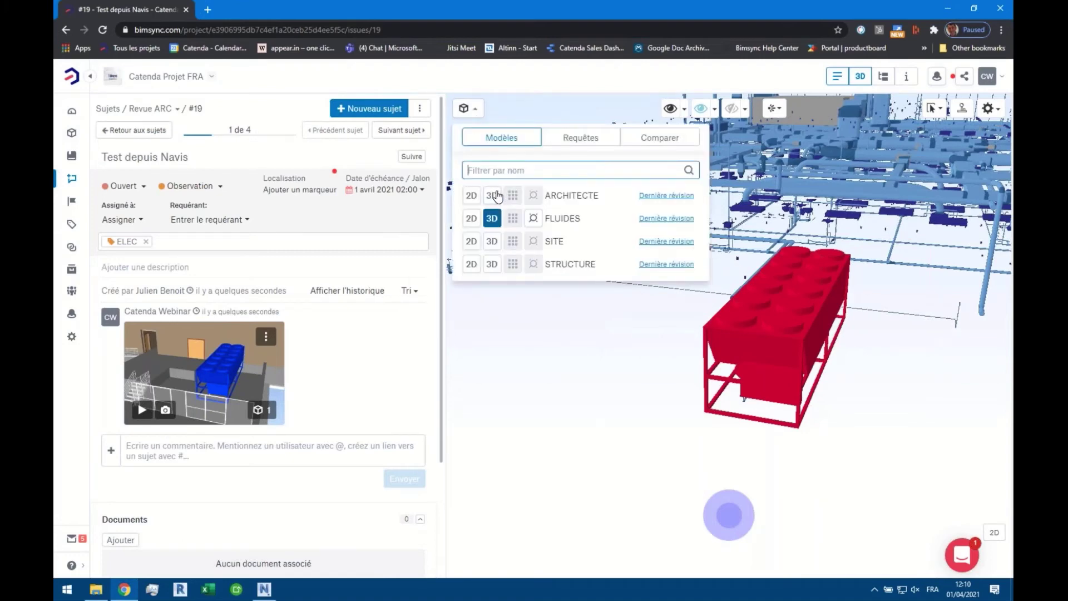
click(492, 263)
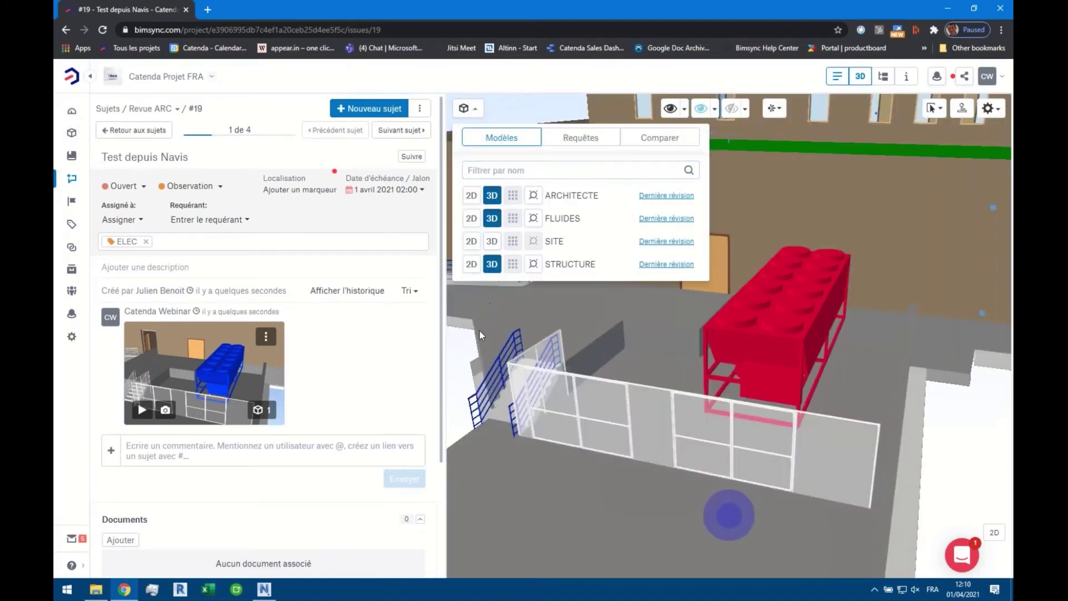
click(266, 336)
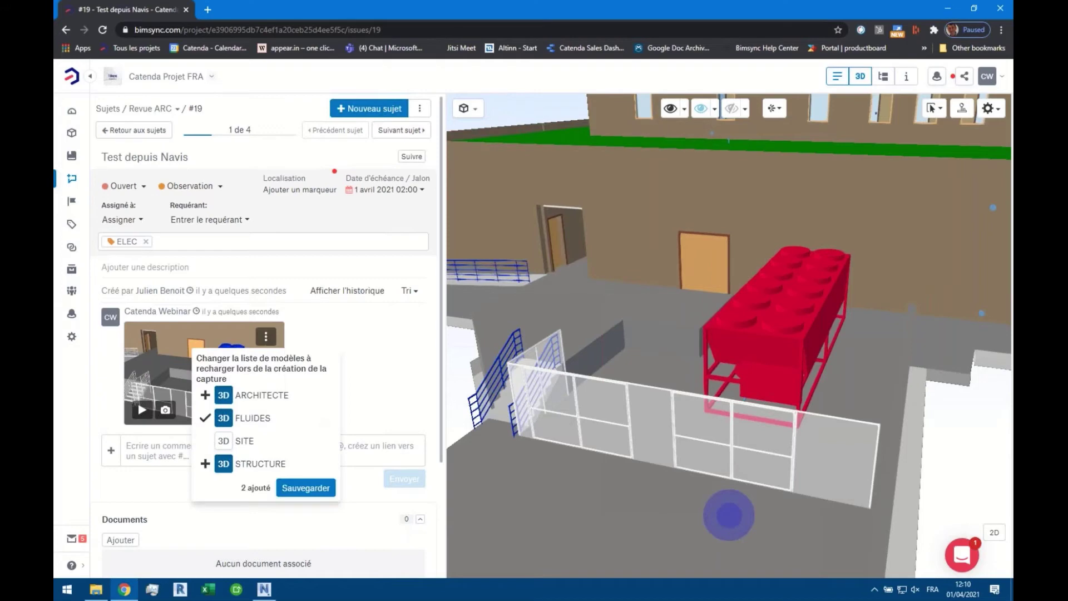
click(321, 493)
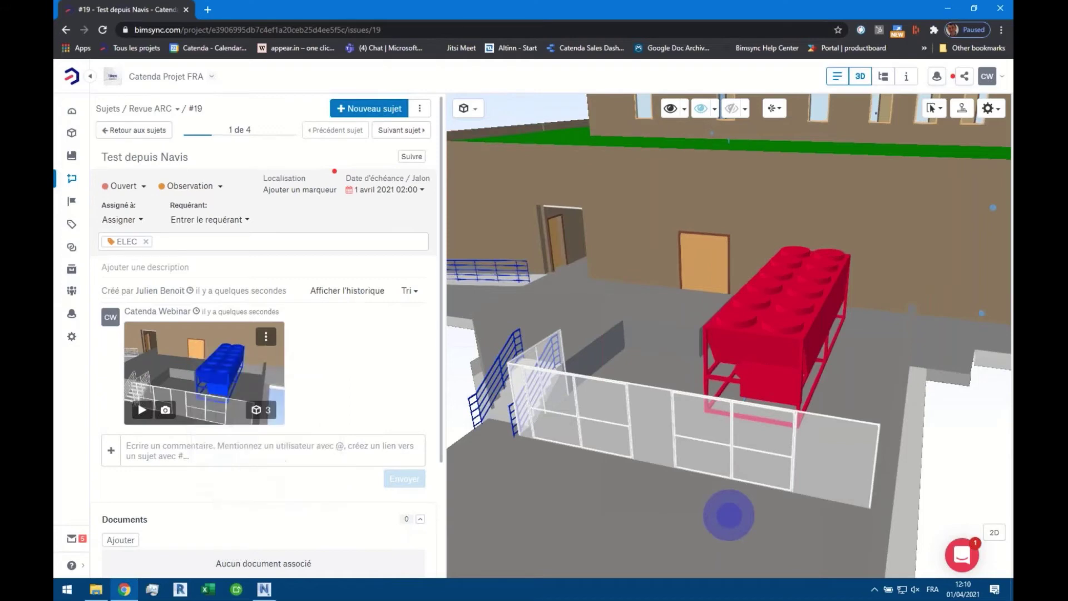
Replay the saved viewpoint, then return to the project dashboard and Navisworks
click(142, 410)
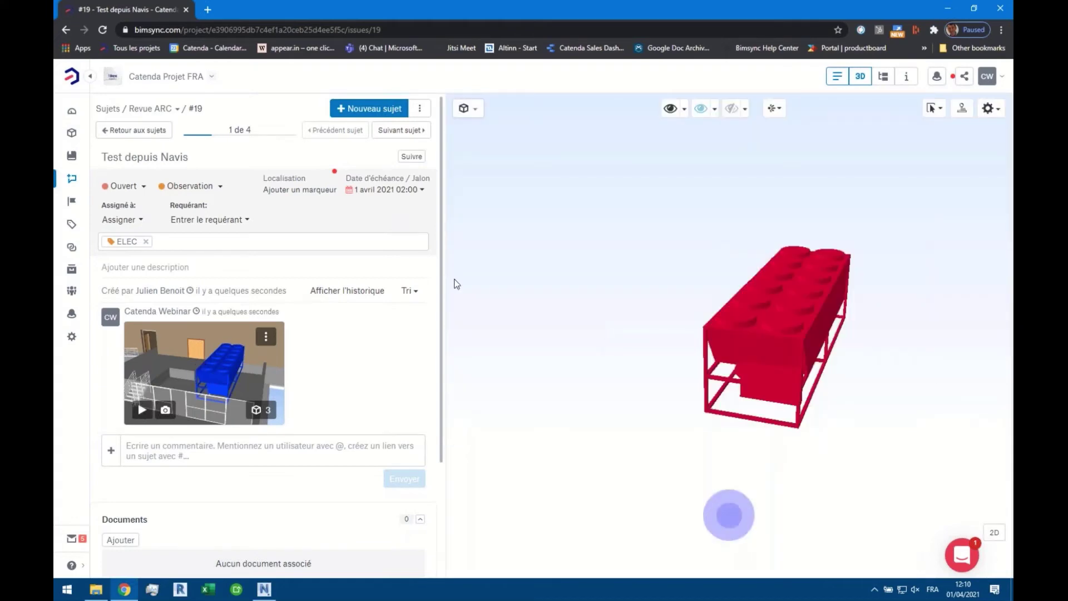
click(138, 131)
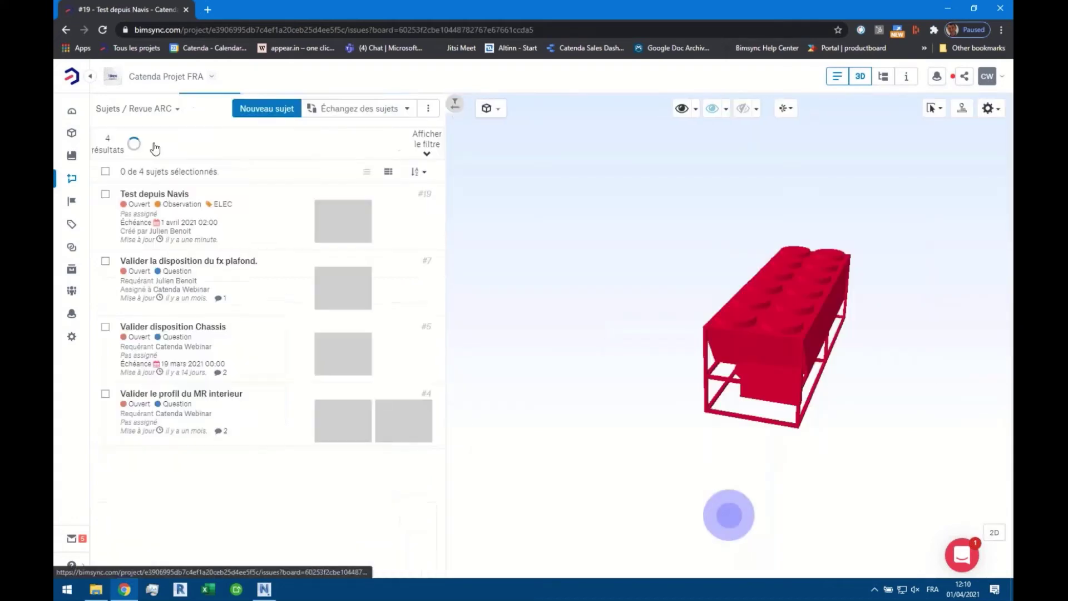
click(76, 114)
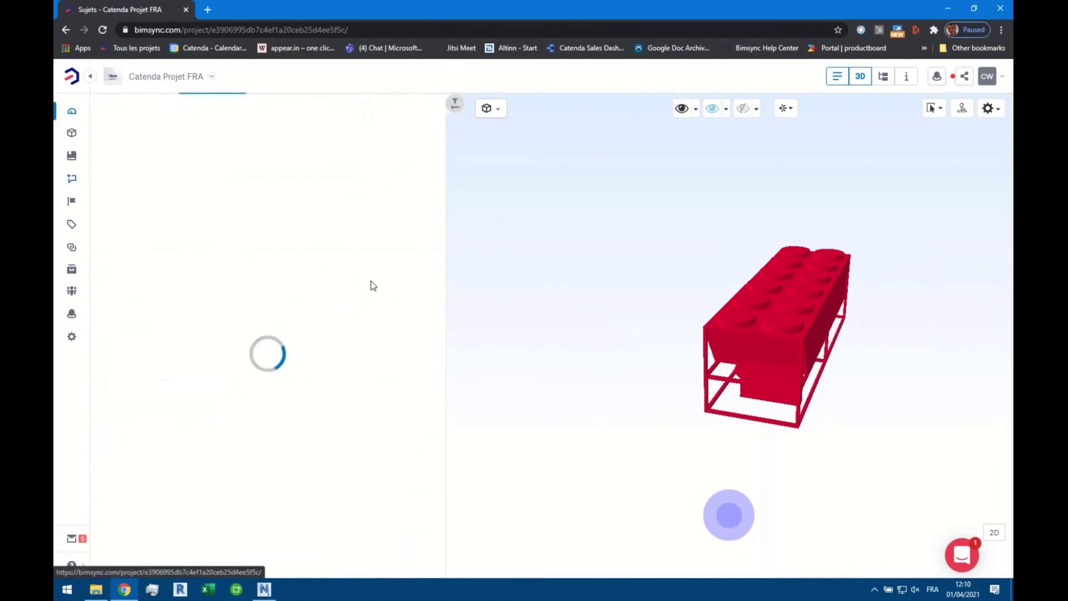
click(264, 590)
Clear the model selection and show the Models tab listing ARCHITECTE, FLUIDES, SITE and STRUCTURE
scroll(718, 372, down, 2)
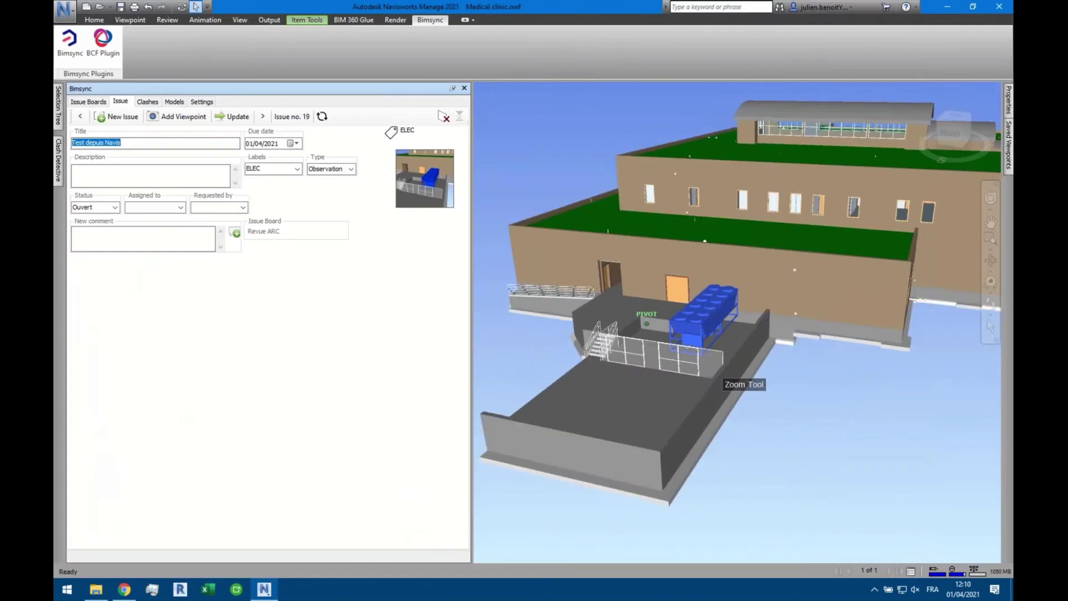
click(718, 378)
click(538, 355)
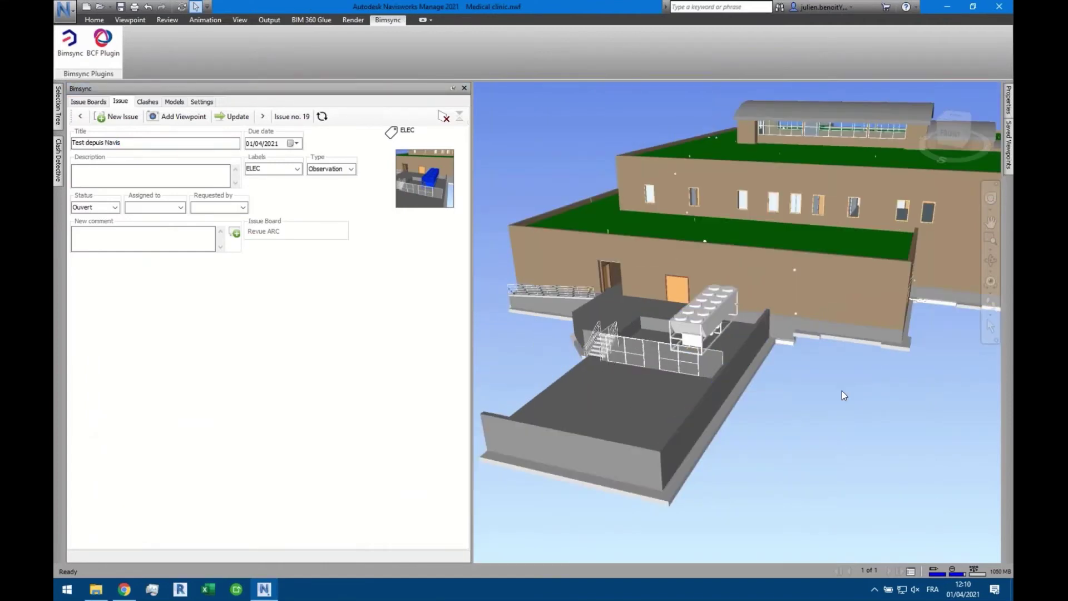
scroll(793, 389, up, 2)
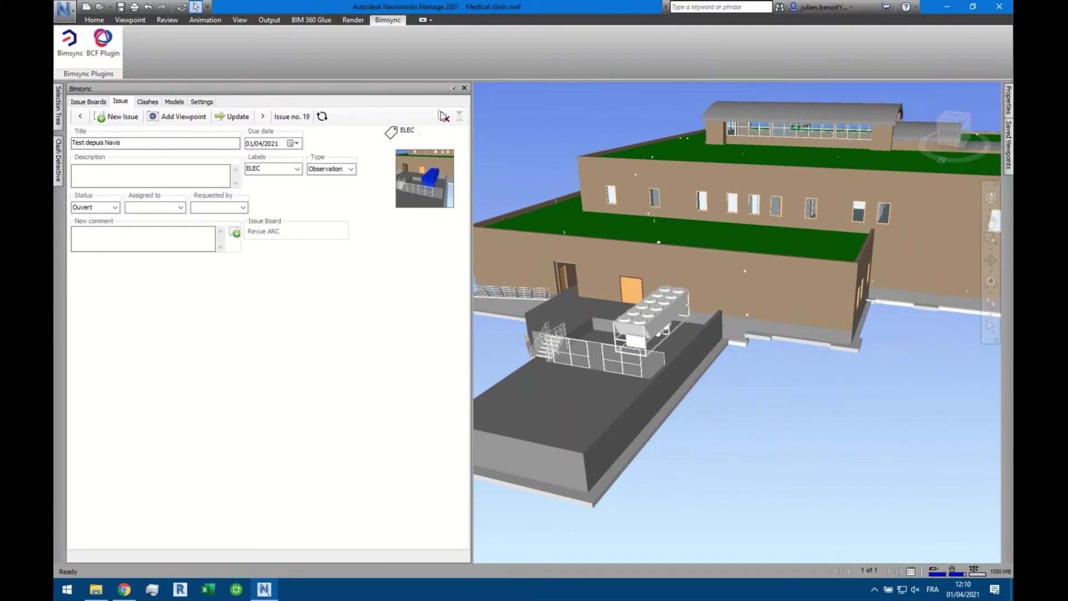
click(174, 102)
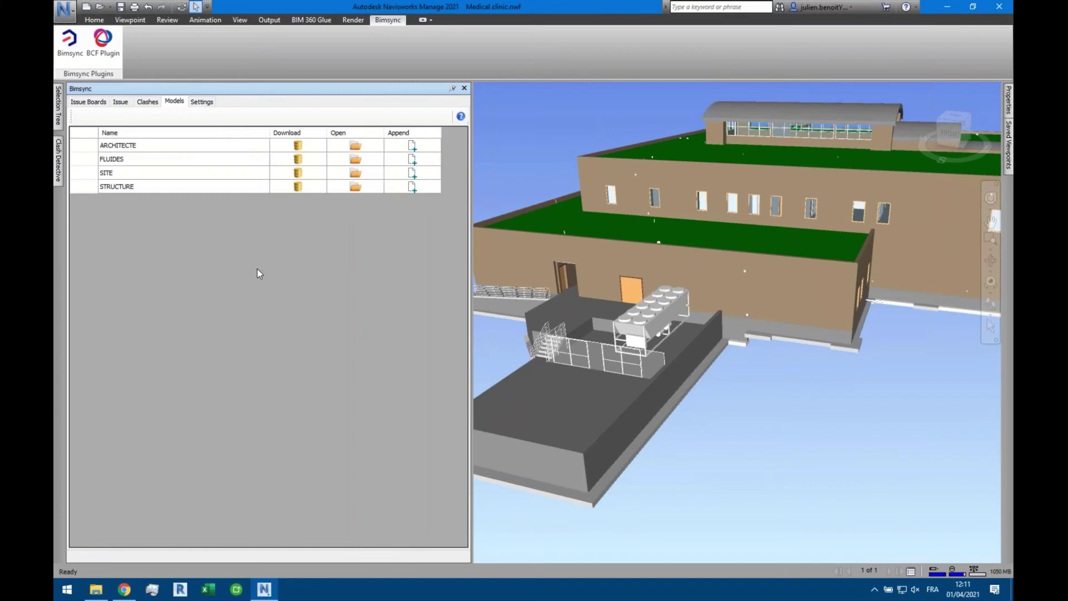
Review the plugin's Settings, Models and Issue Boards tabs, returning to the issue 19 form
click(202, 102)
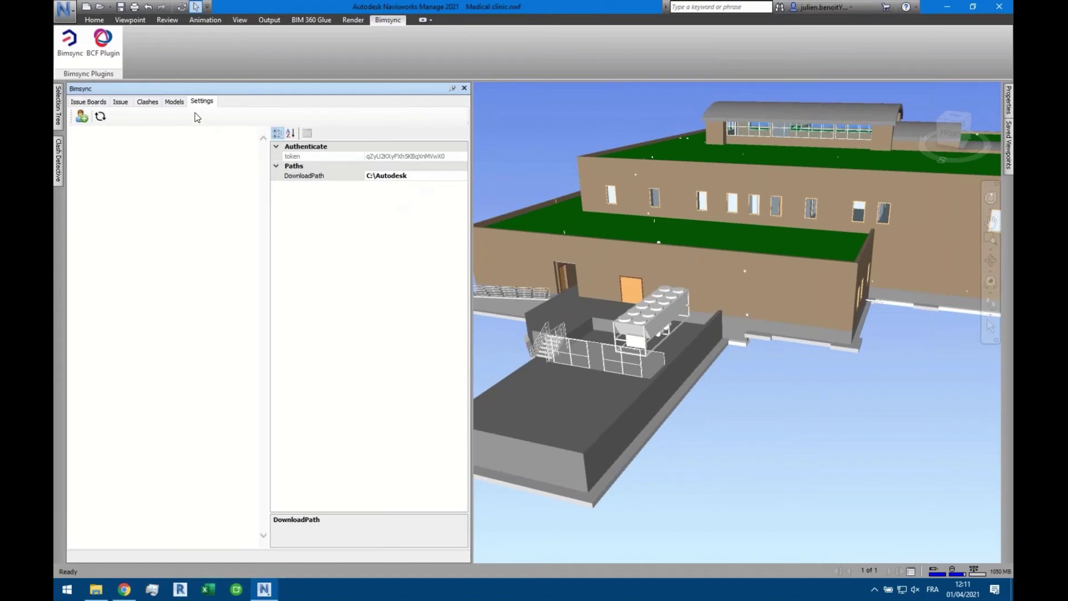
click(175, 102)
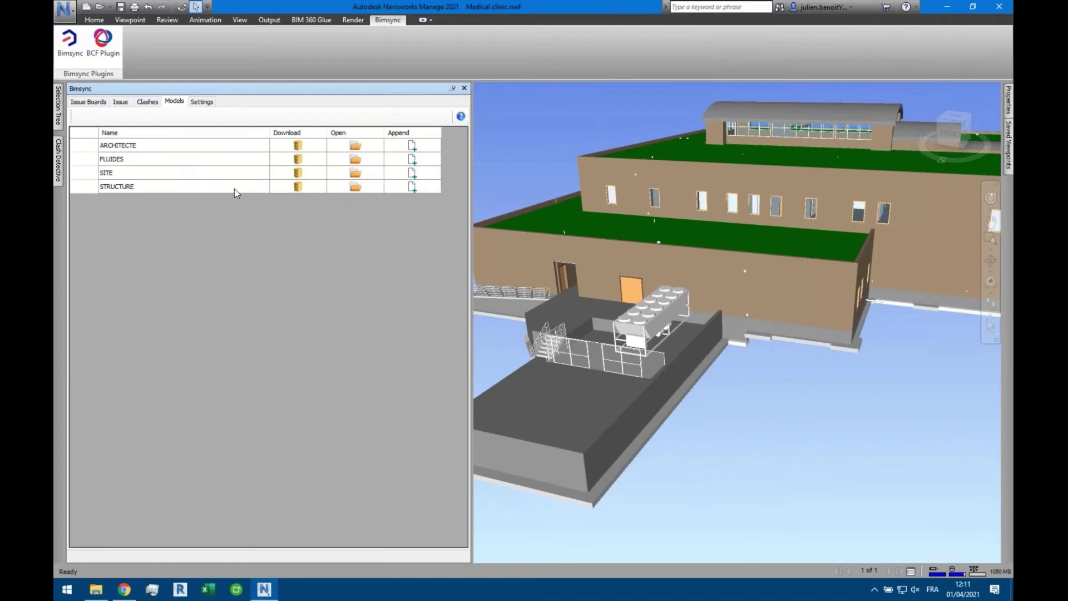
click(120, 102)
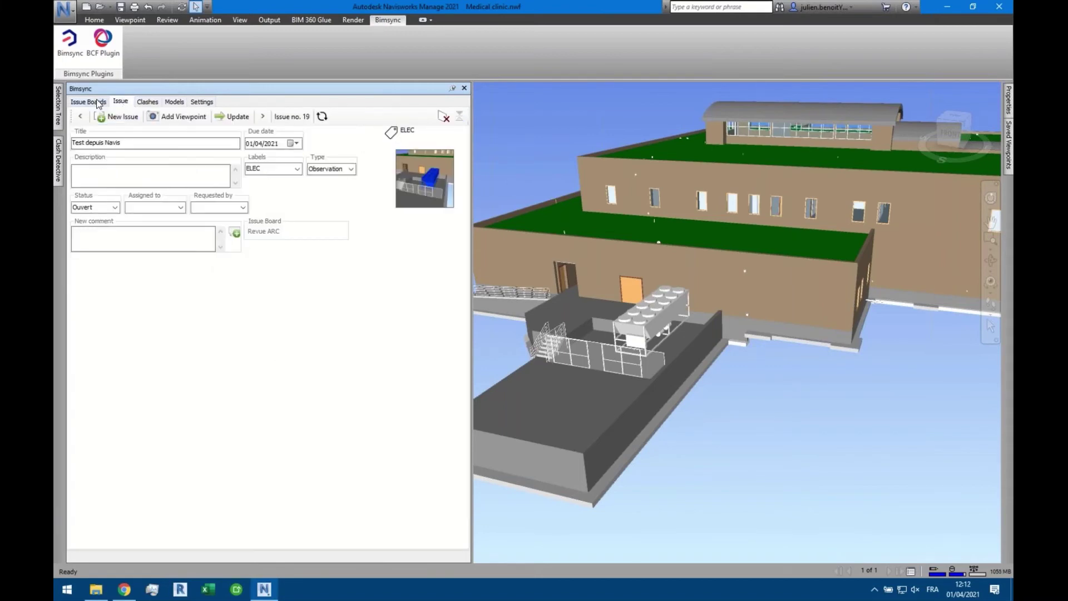
click(97, 103)
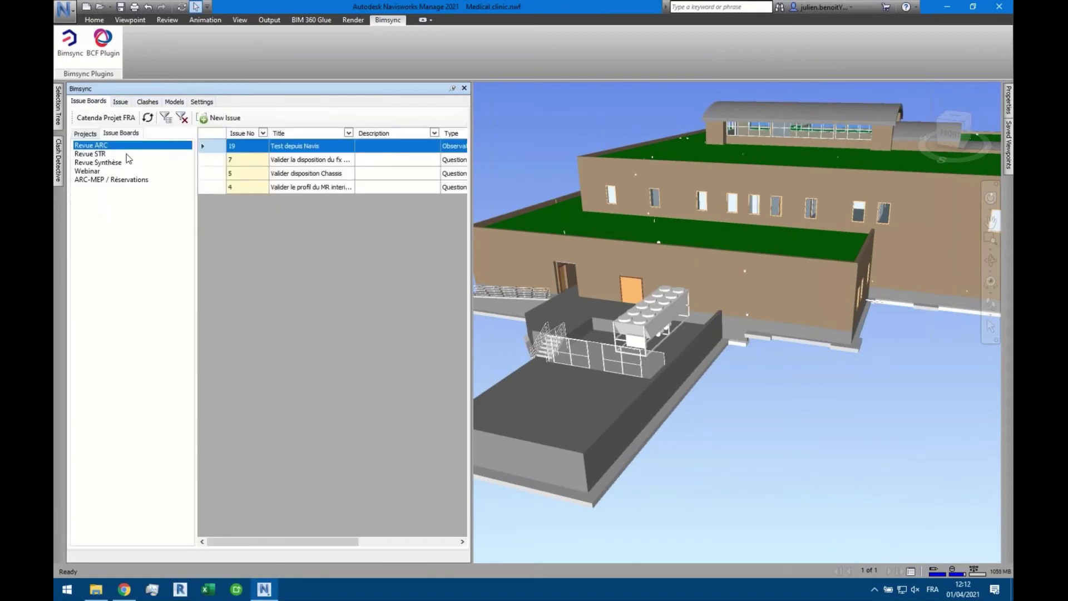
click(121, 103)
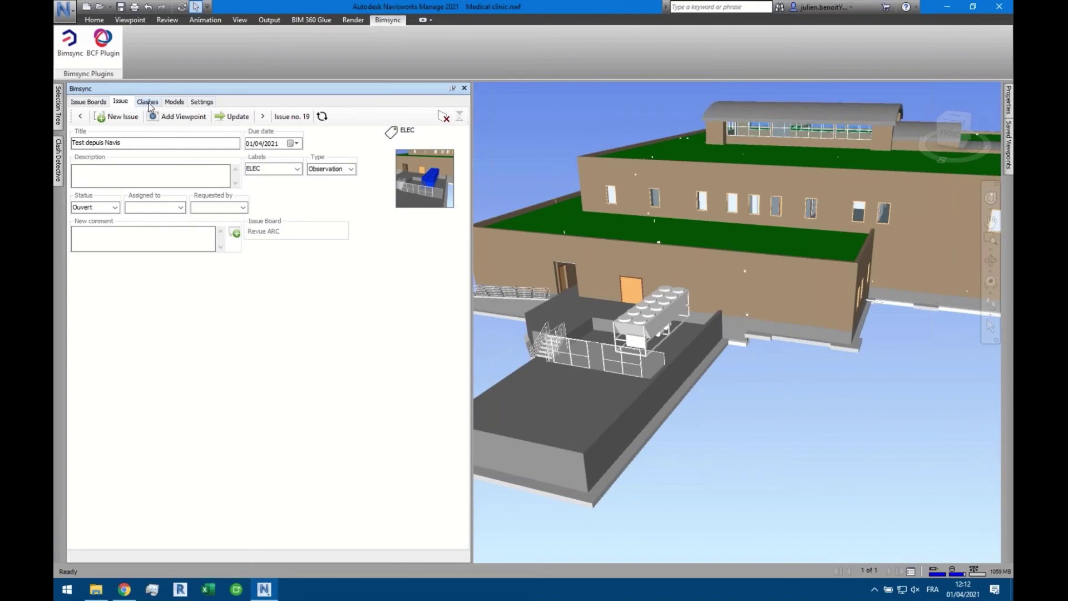
click(148, 102)
scroll(176, 297, up, 5)
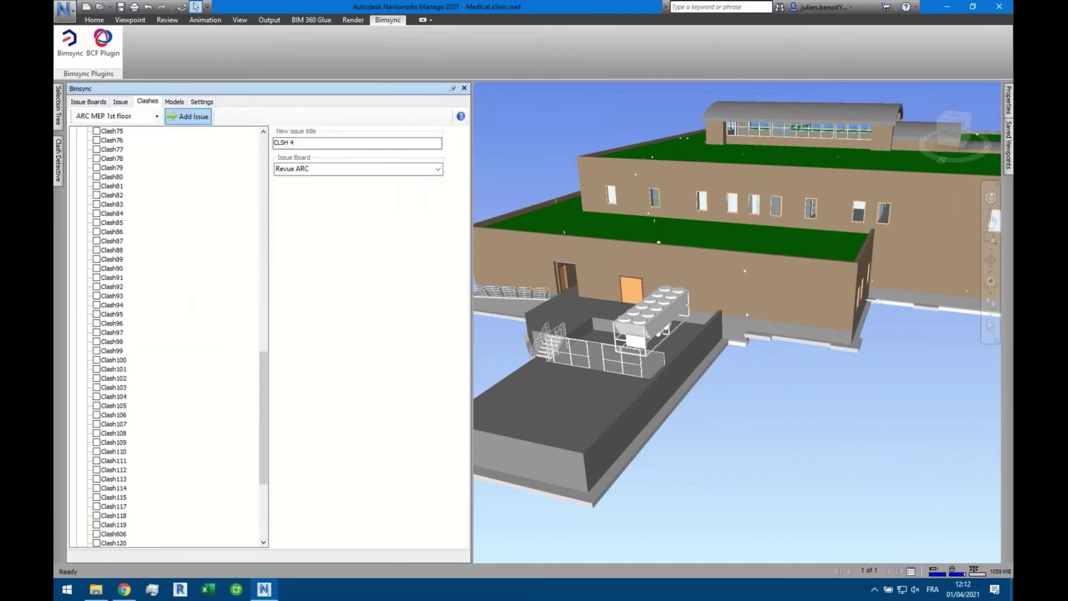
drag(264, 386, 260, 158)
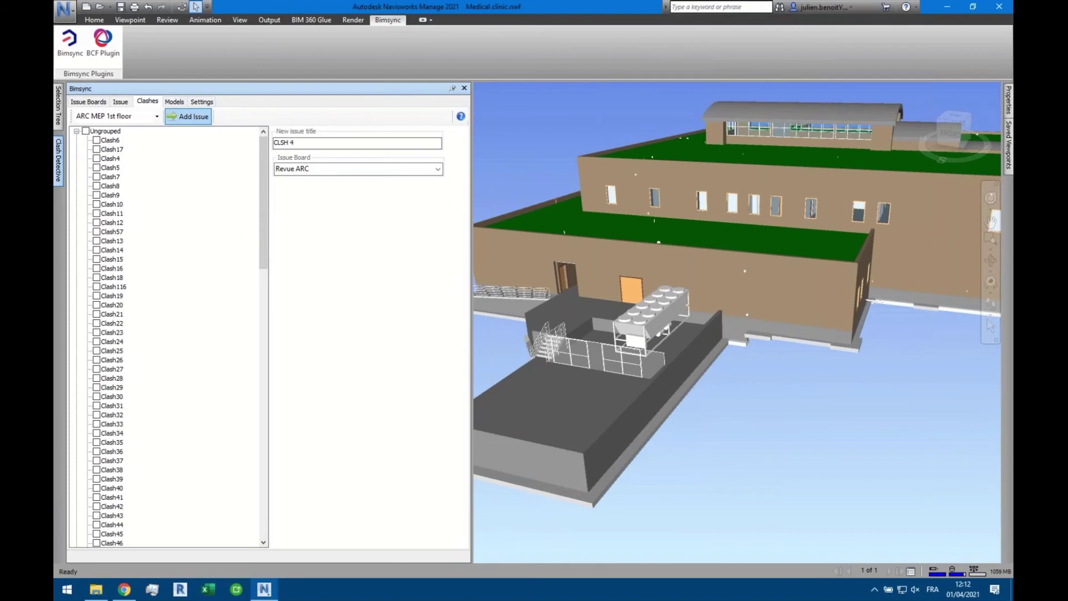
mouse_move(58, 161)
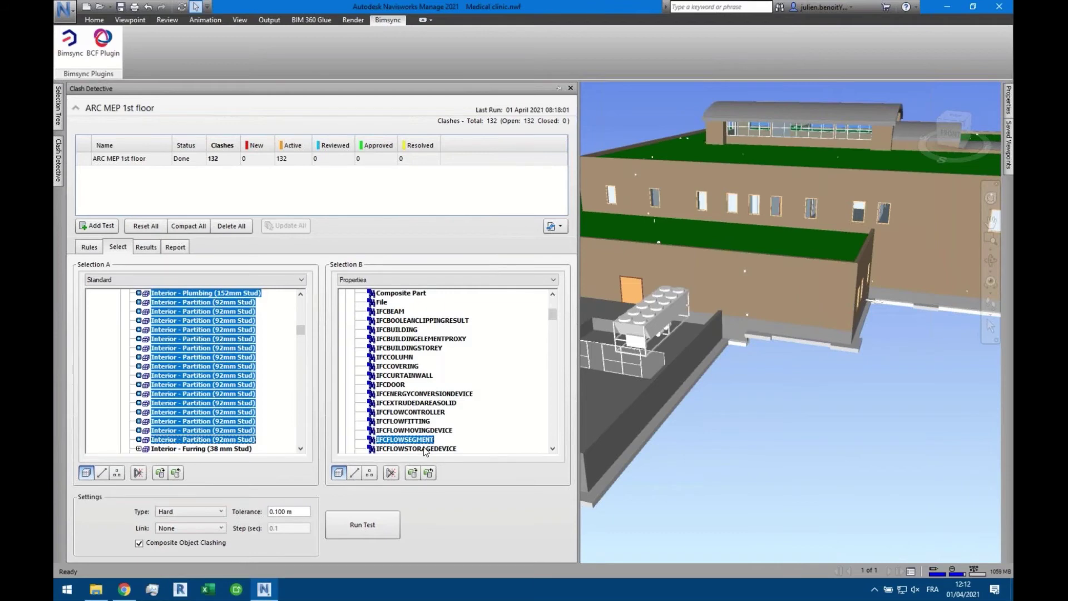
Inspect Clash6, 17, 4, 7, 8, 9 and 25, showing Clash25's ARC.ifc and MEP.ifc items
click(153, 248)
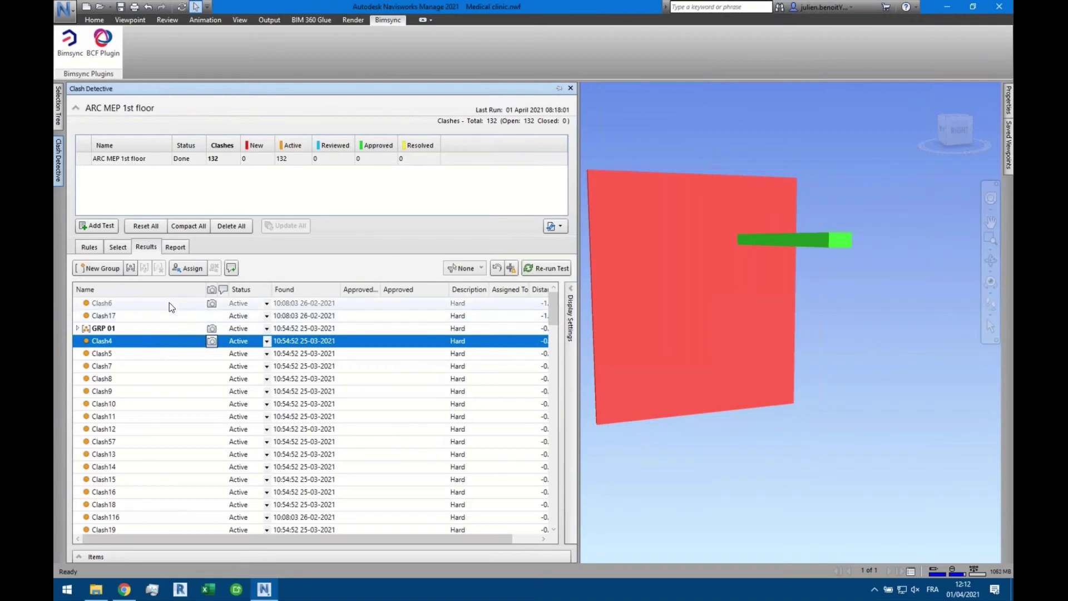
click(169, 302)
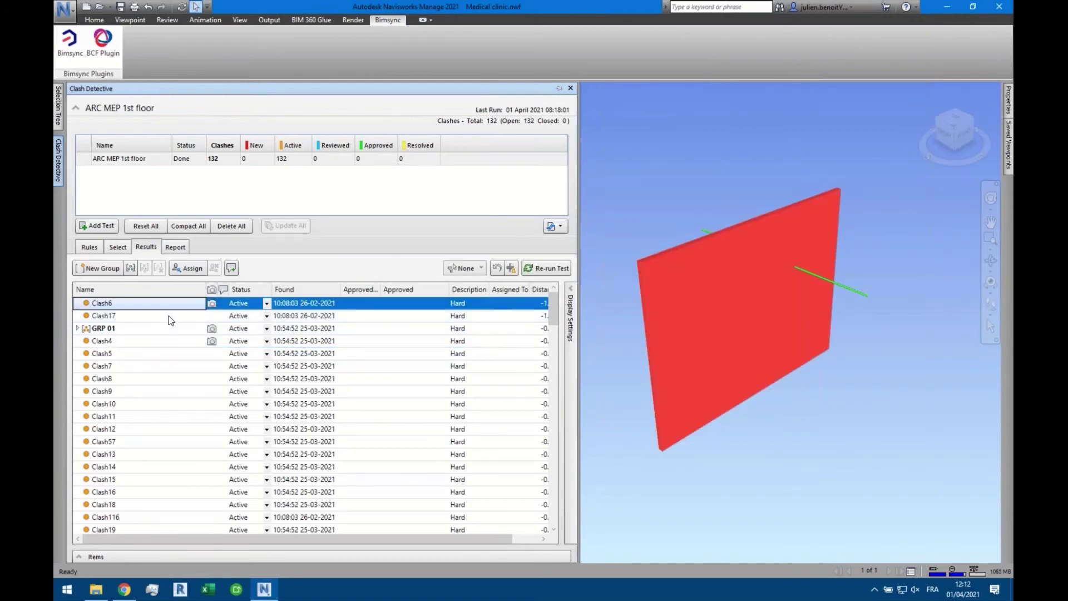
click(169, 315)
click(168, 340)
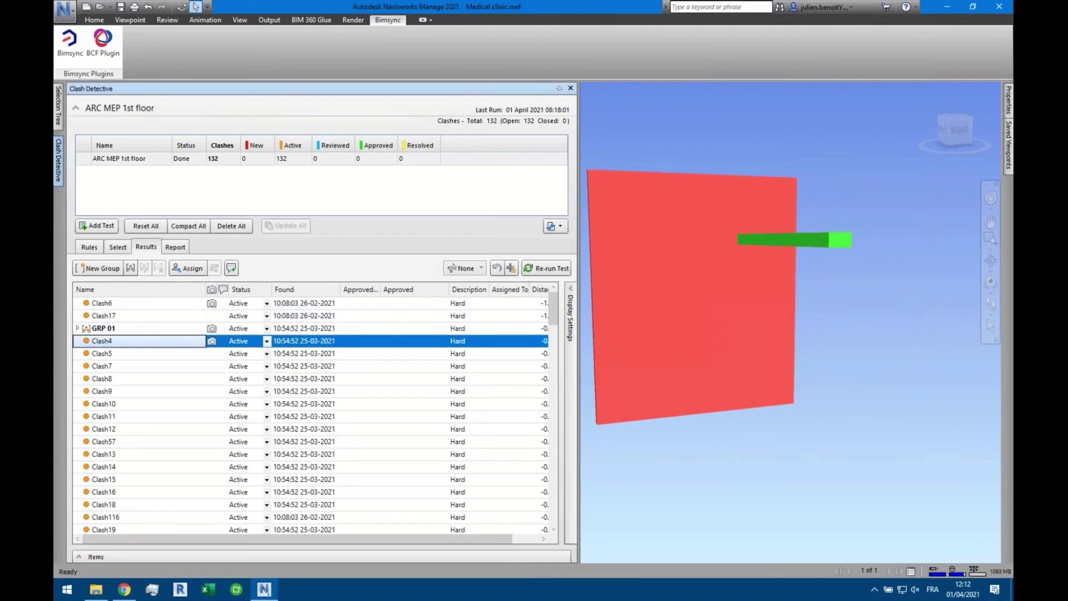
click(167, 366)
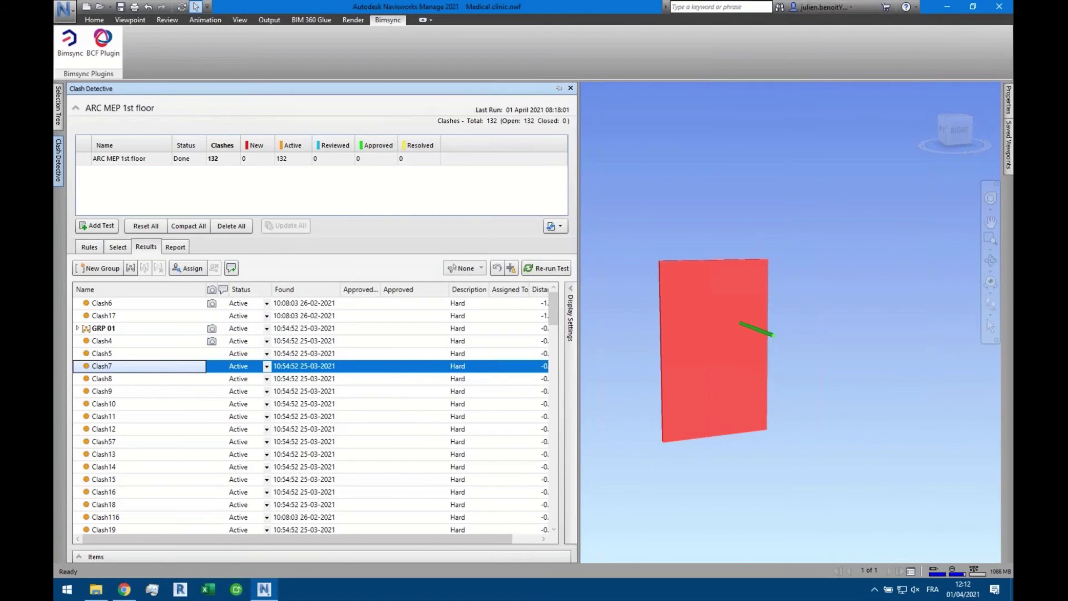
click(163, 383)
click(164, 393)
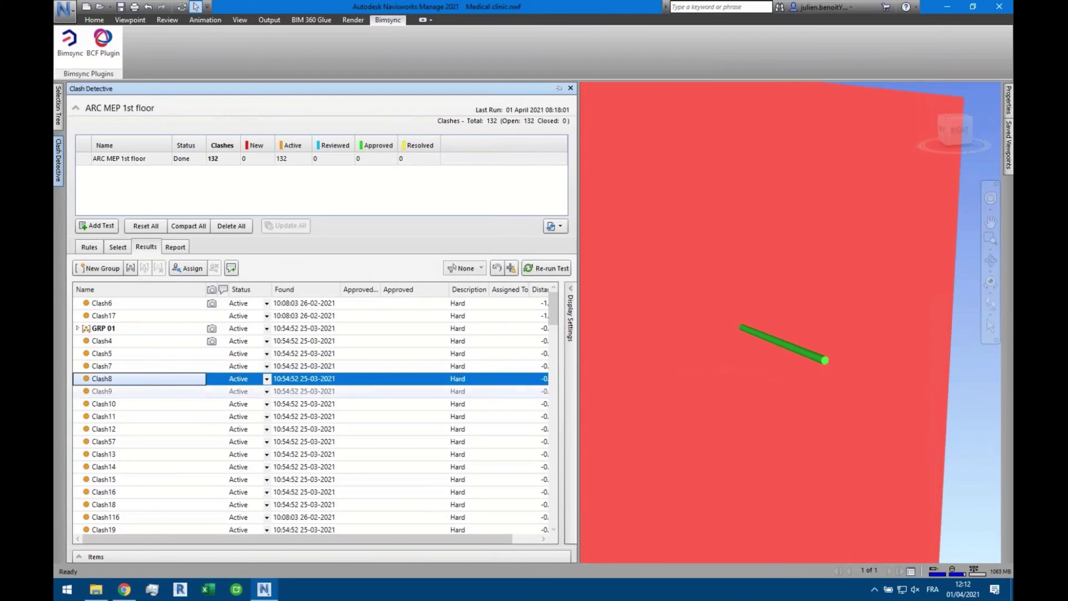
scroll(167, 400, down, 5)
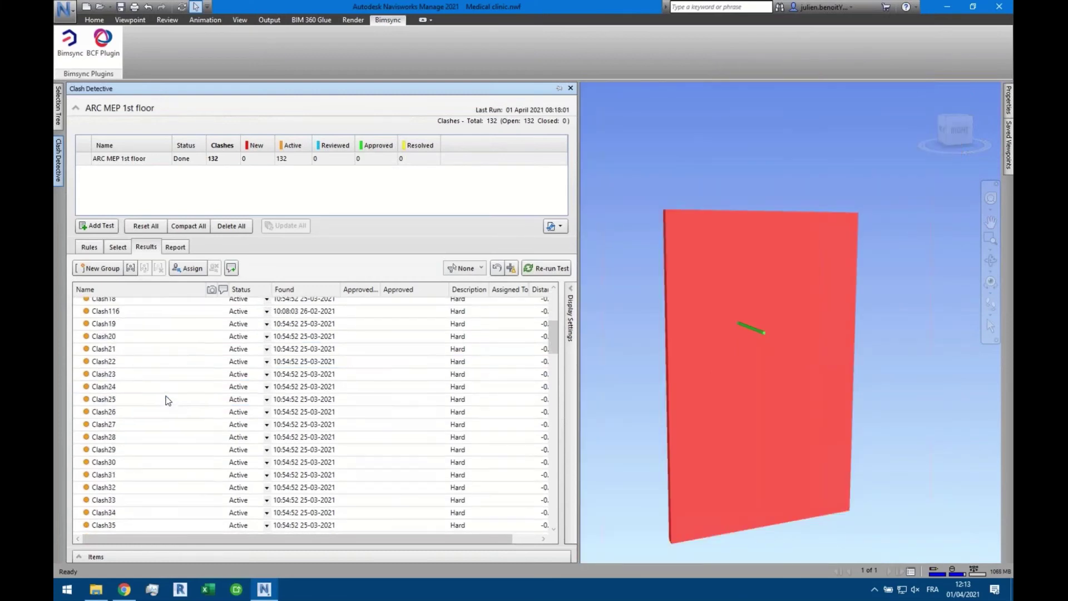
click(167, 399)
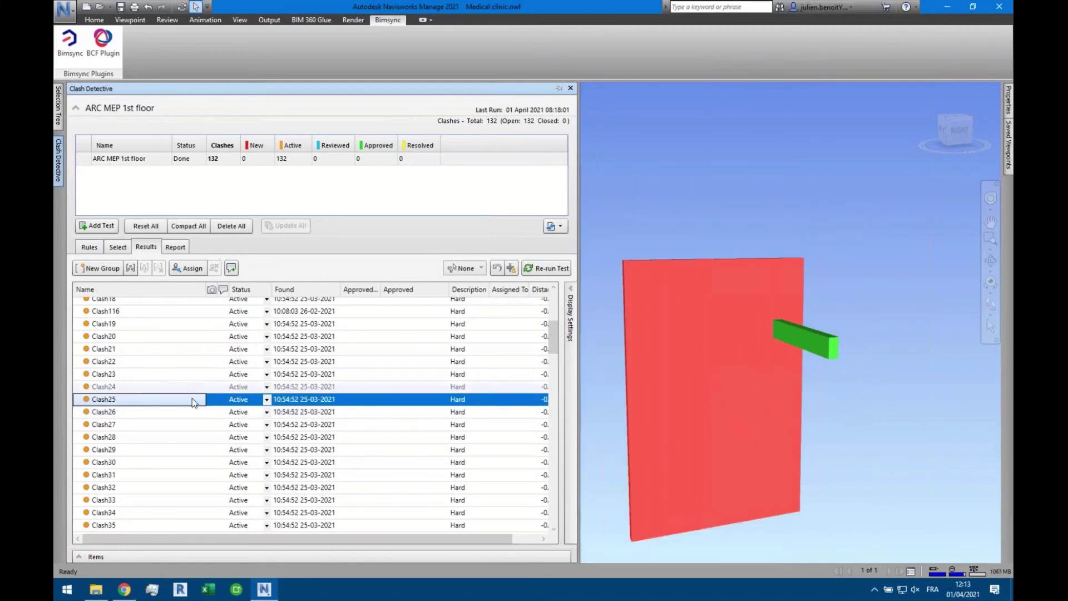
click(269, 558)
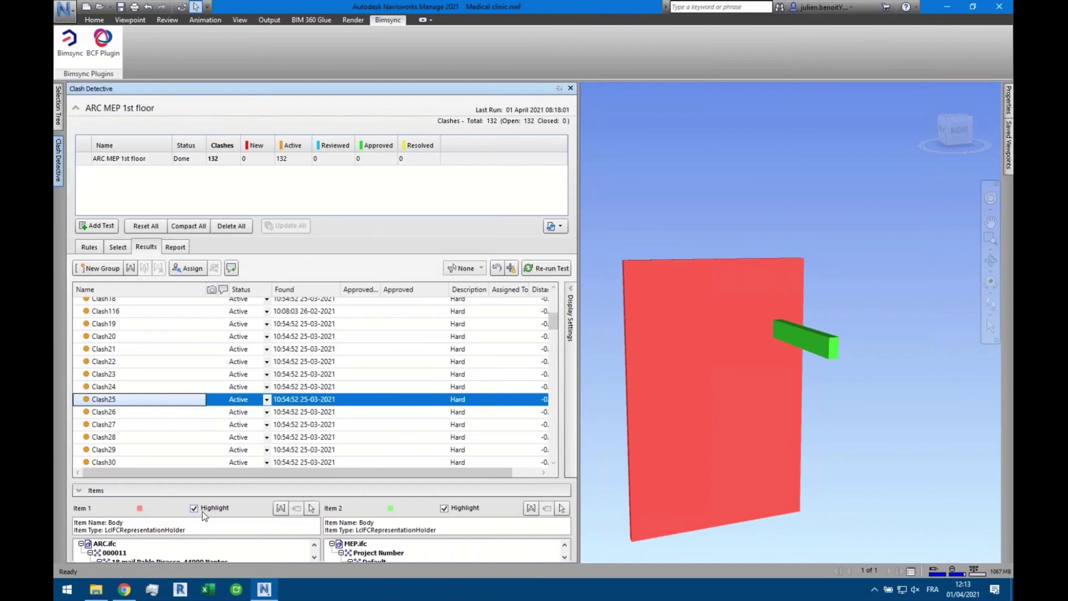
Group the clashes involving Clash25's item and name the group 'Mur01 webinar'
click(281, 508)
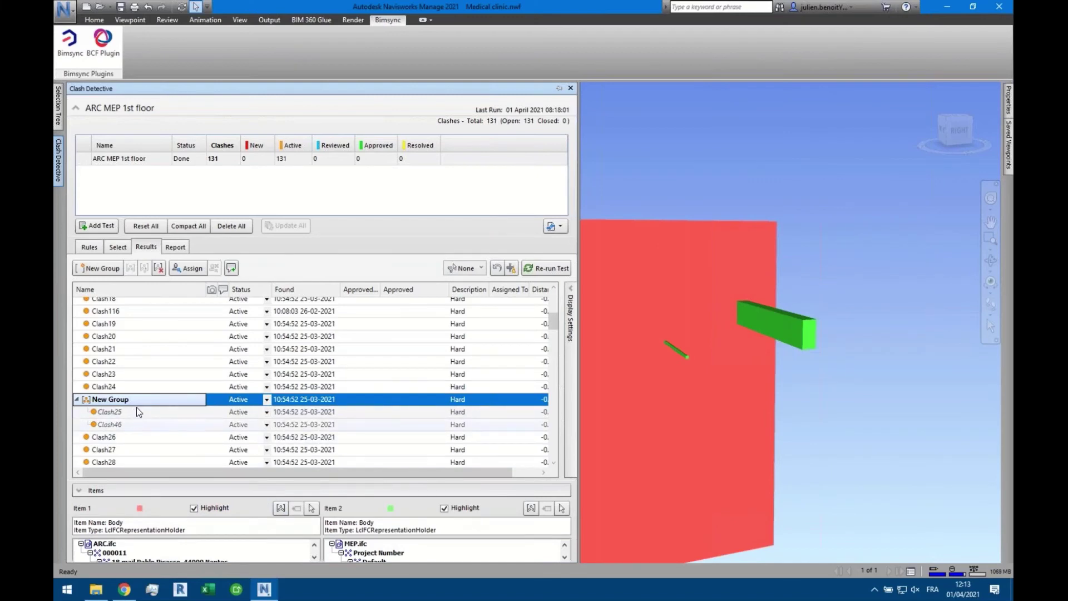
middle_drag(767, 388, 806, 380)
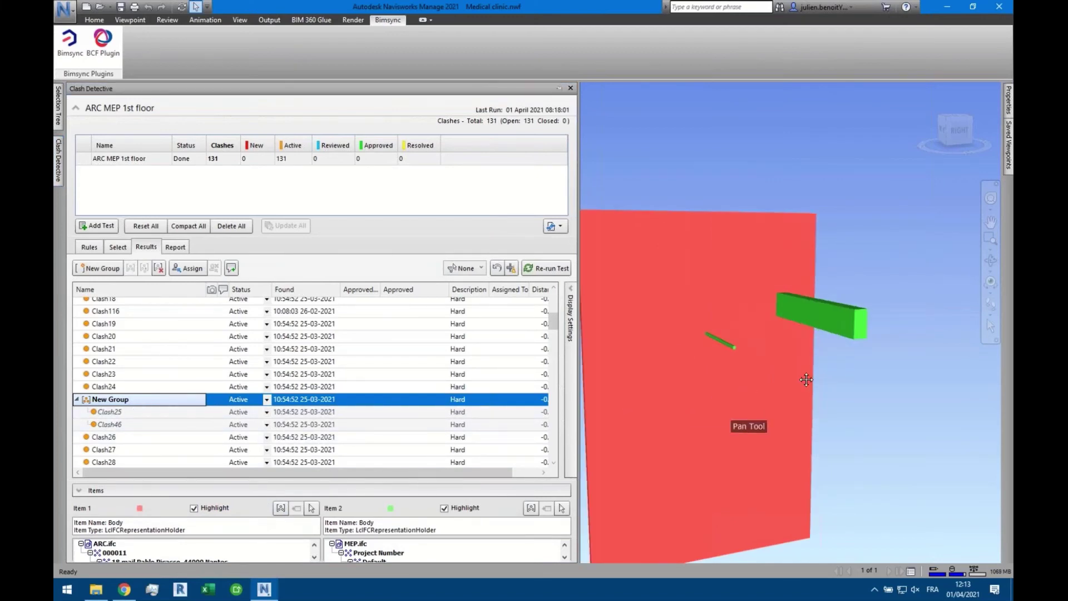
click(152, 401)
key(BackSpace)
key(BackSpace)
key(BackSpace)
key(BackSpace)
key(BackSpace)
key(BackSpace)
key(BackSpace)
key(BackSpace)
key(BackSpace)
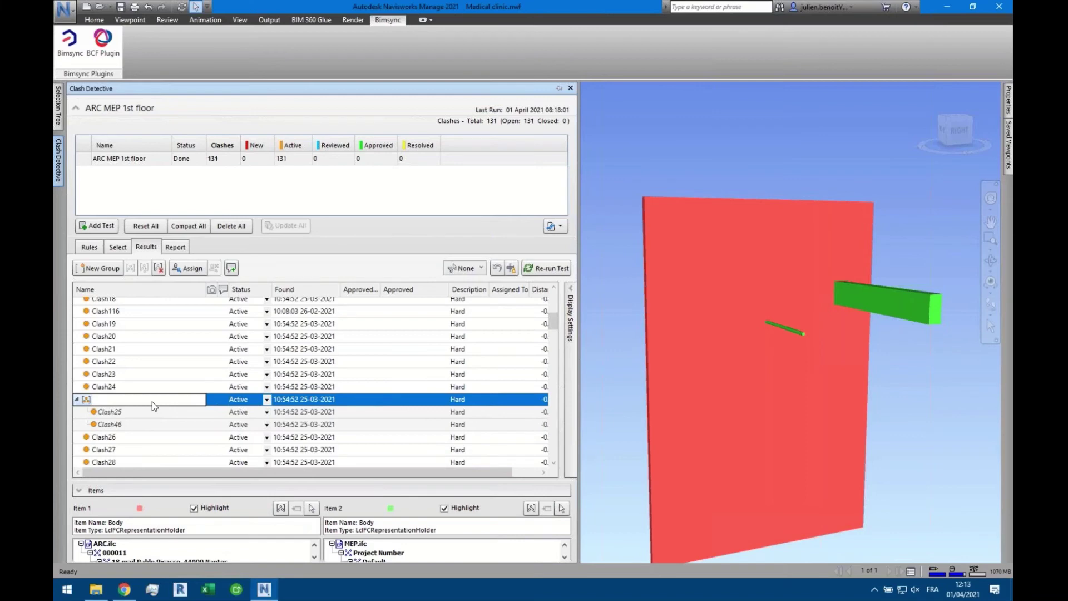
text(Mur01 webinar)
key(Return)
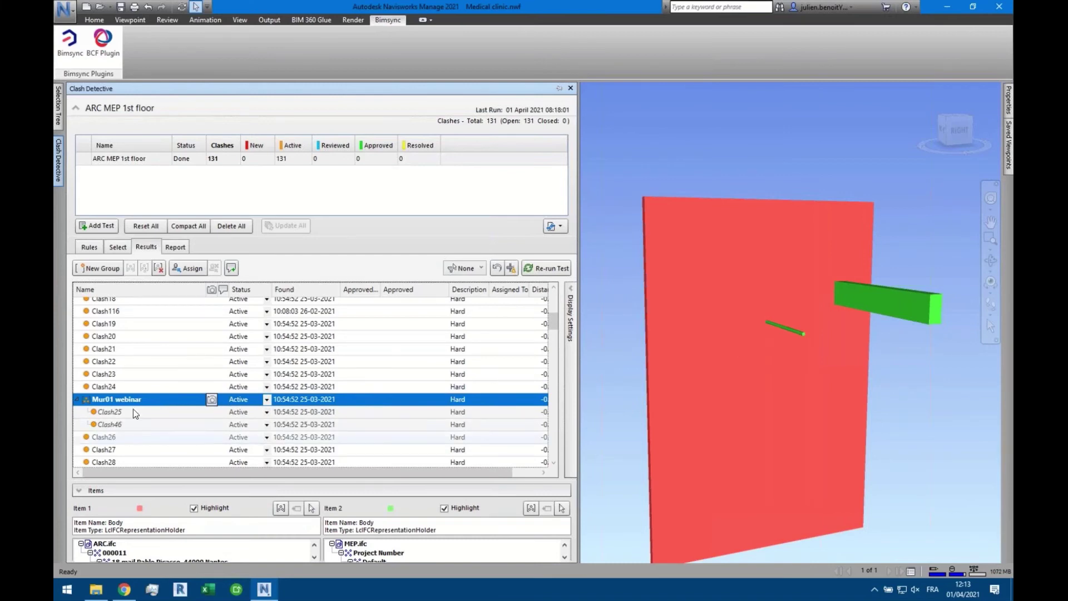
click(78, 400)
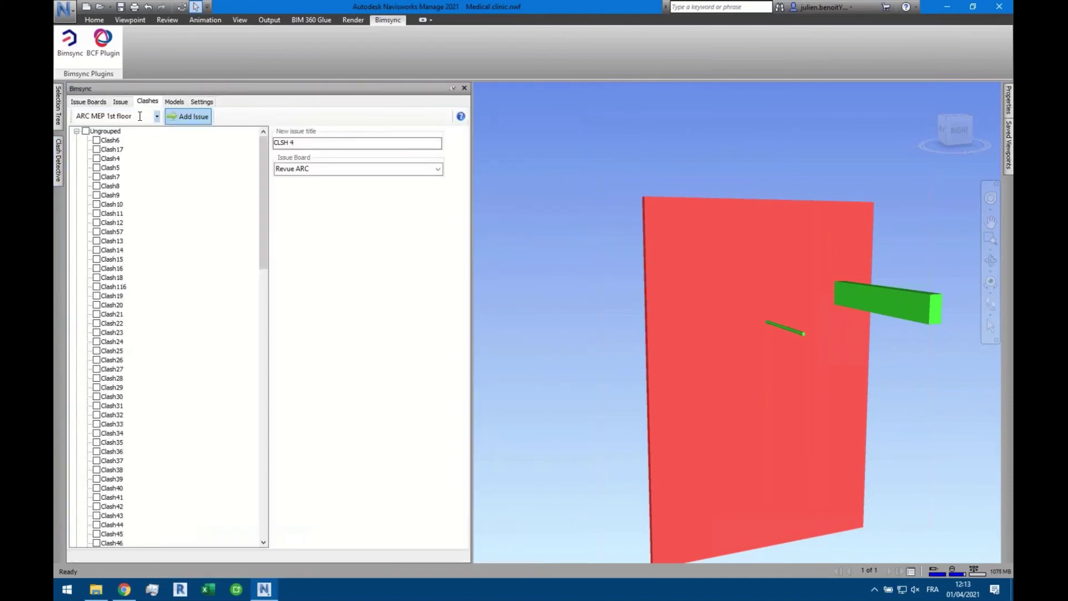
Browse the Bimsync clash list and collapse Ungrouped to reveal the Mur01 webinar group
click(77, 132)
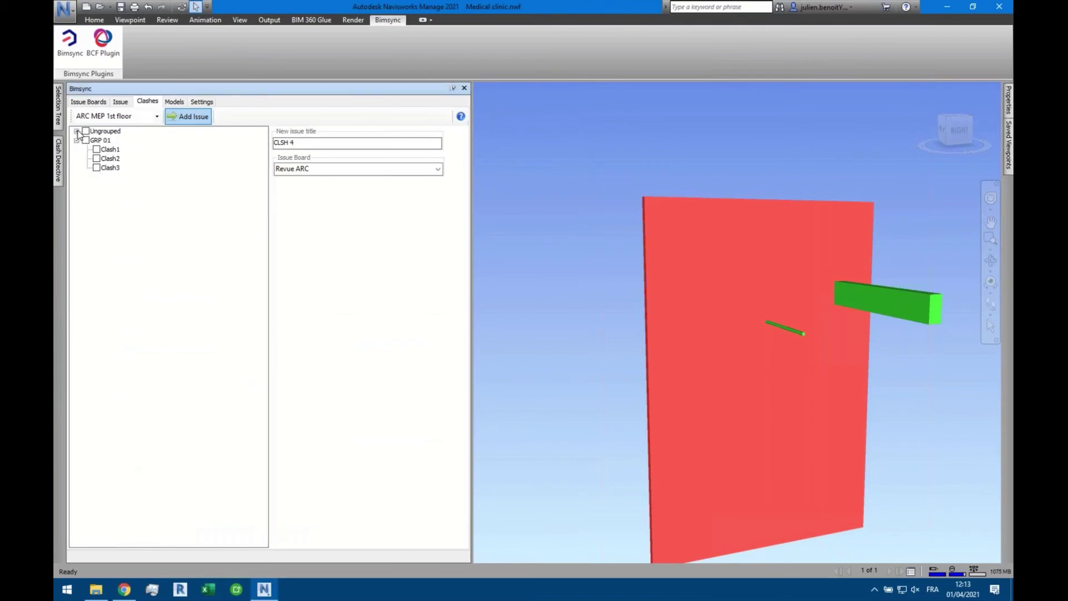
click(77, 131)
click(97, 104)
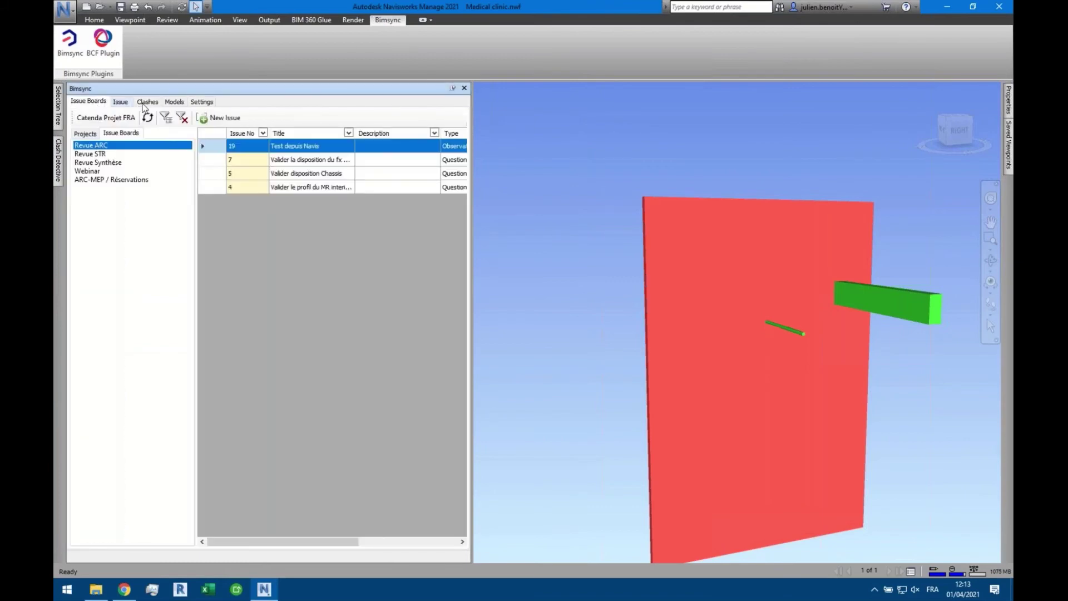
click(144, 104)
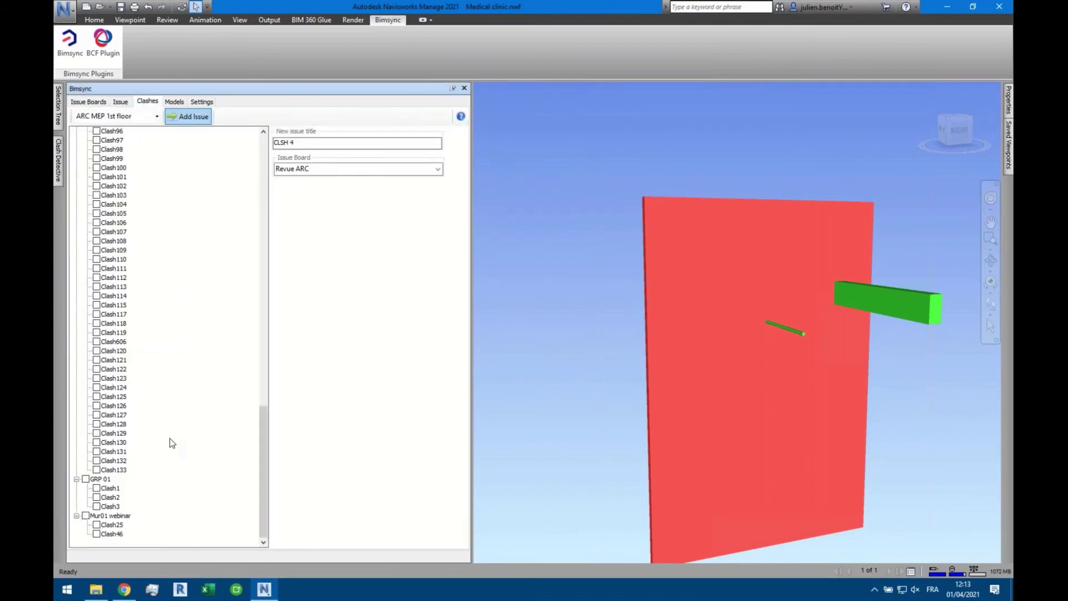
scroll(190, 333, up, 15)
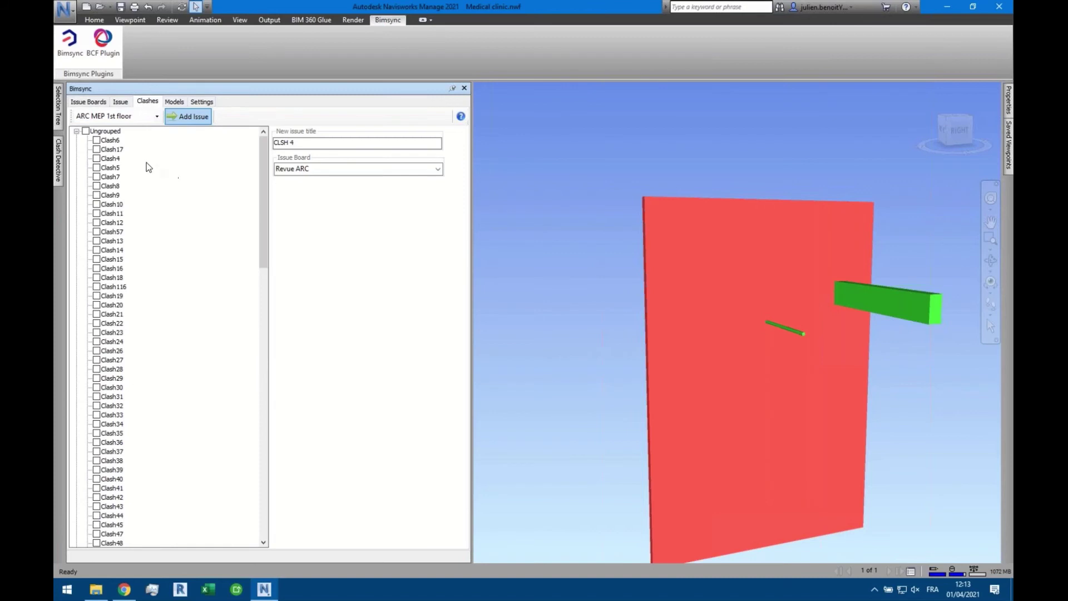
scroll(149, 175, down, 16)
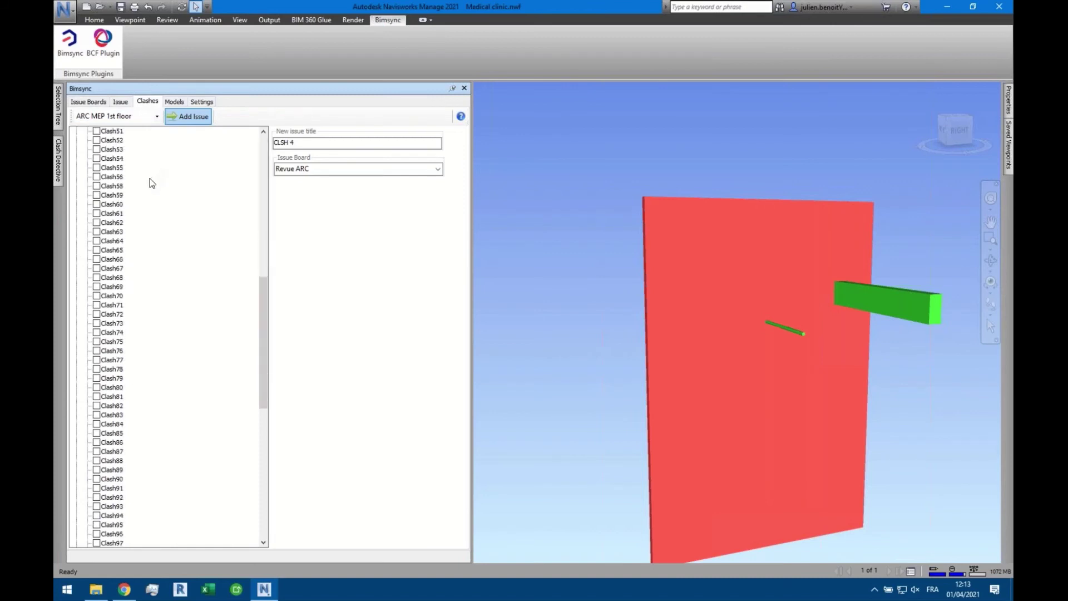
scroll(149, 178, up, 16)
click(156, 115)
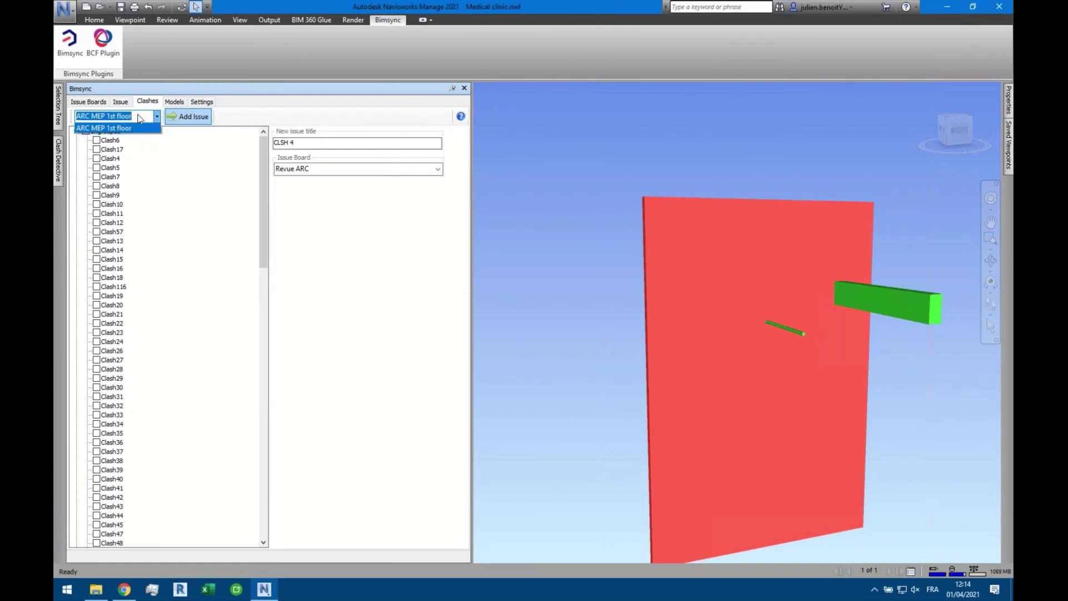
click(156, 117)
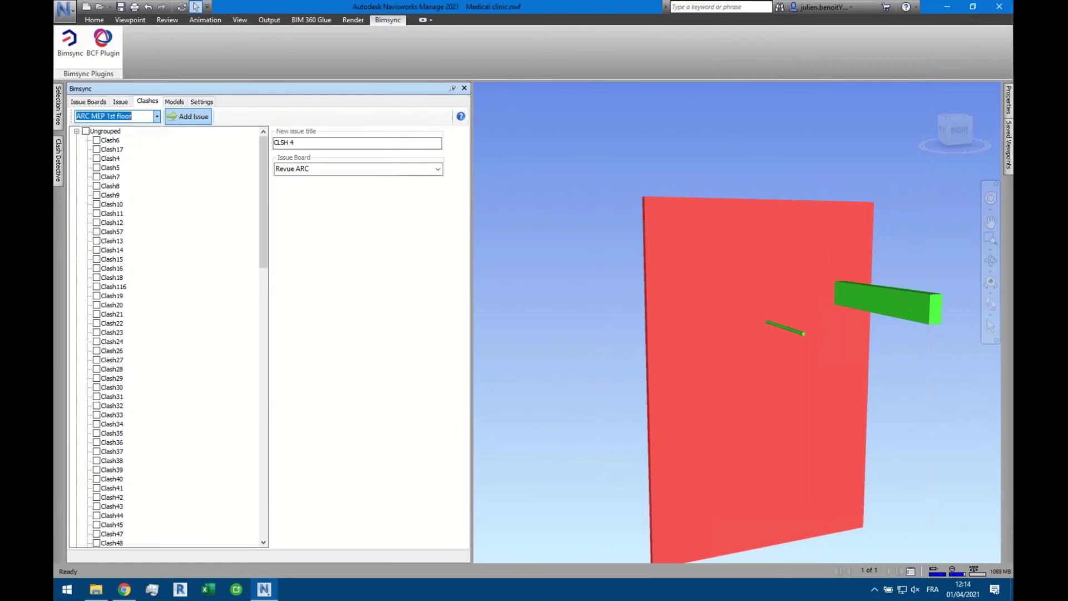
click(77, 132)
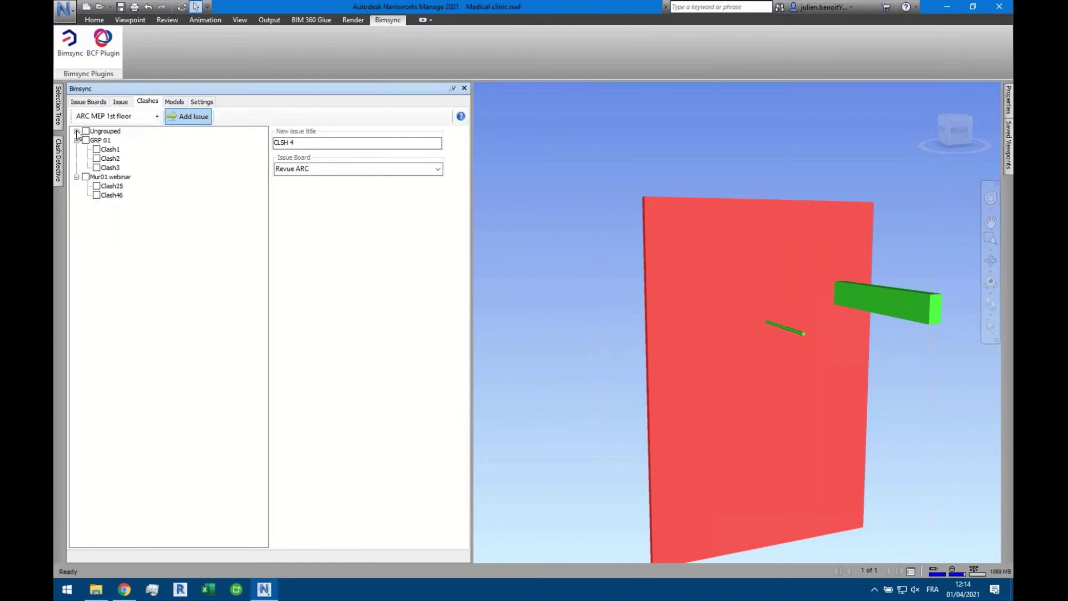
click(76, 132)
click(76, 132)
Title the issue 'ARC MEP Mur01' and assign it to the ARC-MEP / Réservations board
click(293, 143)
key(BackSpace)
key(BackSpace)
key(BackSpace)
key(BackSpace)
text(Mur)
text(ARC MEP)
click(333, 170)
click(437, 171)
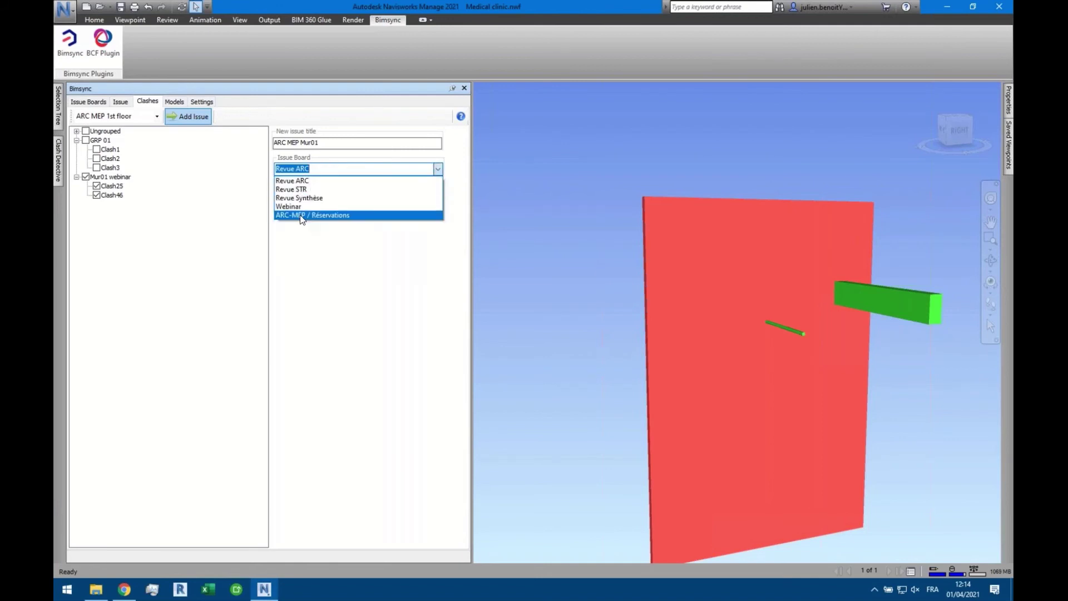
click(300, 215)
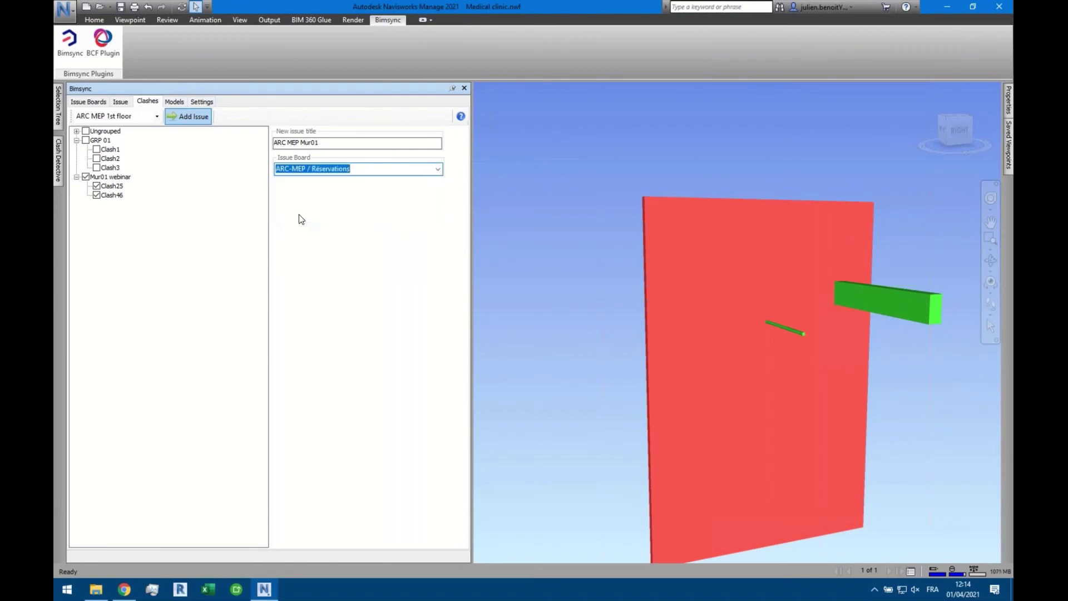
Create the issue, dismiss the confirmation, and view issue 20 in the board list
click(198, 119)
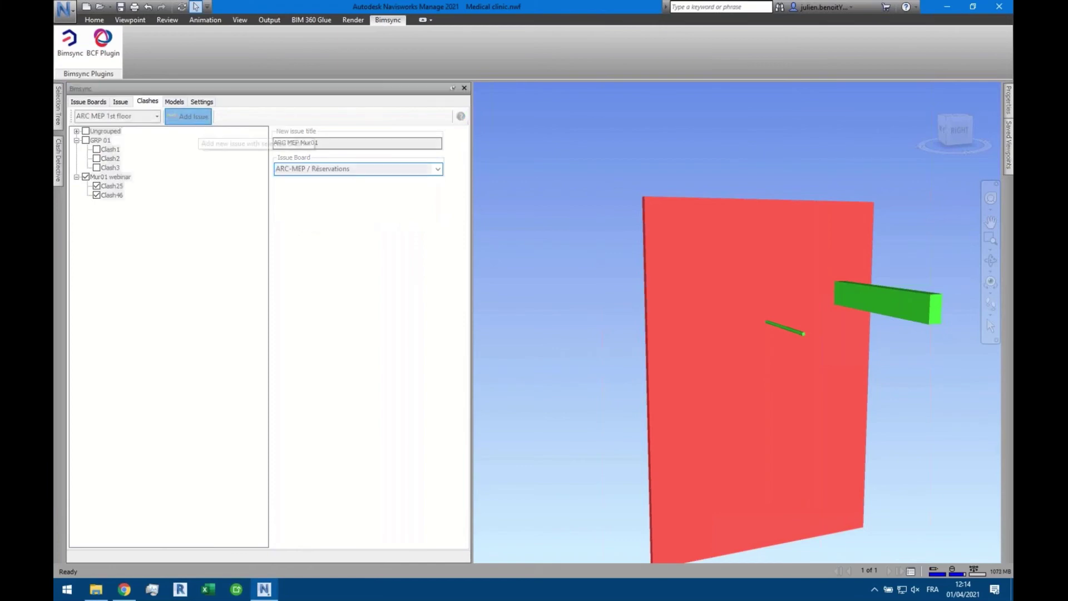
key(Return)
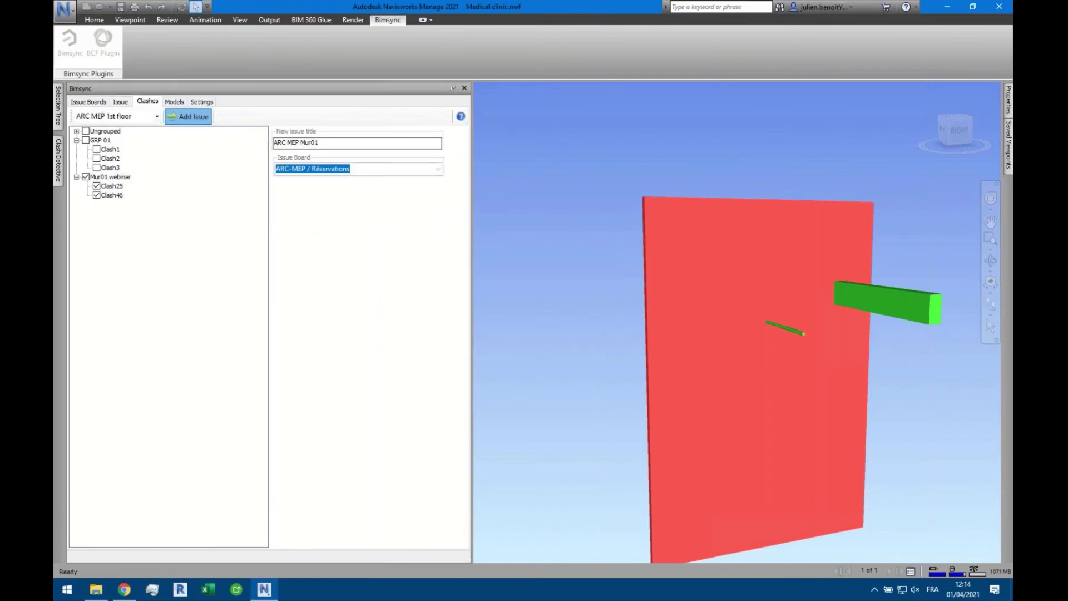
click(127, 104)
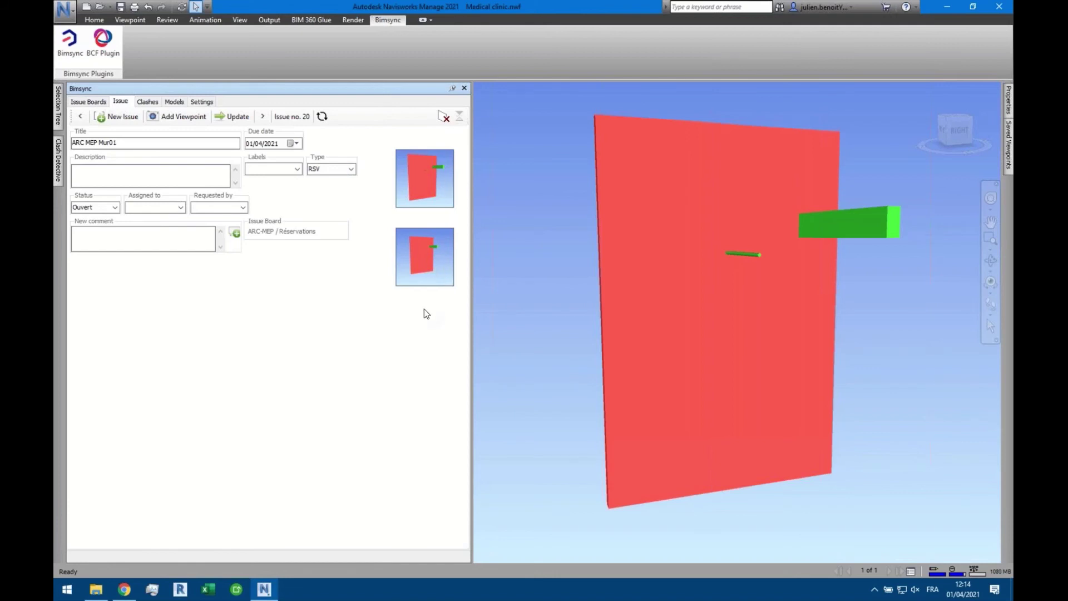
click(102, 105)
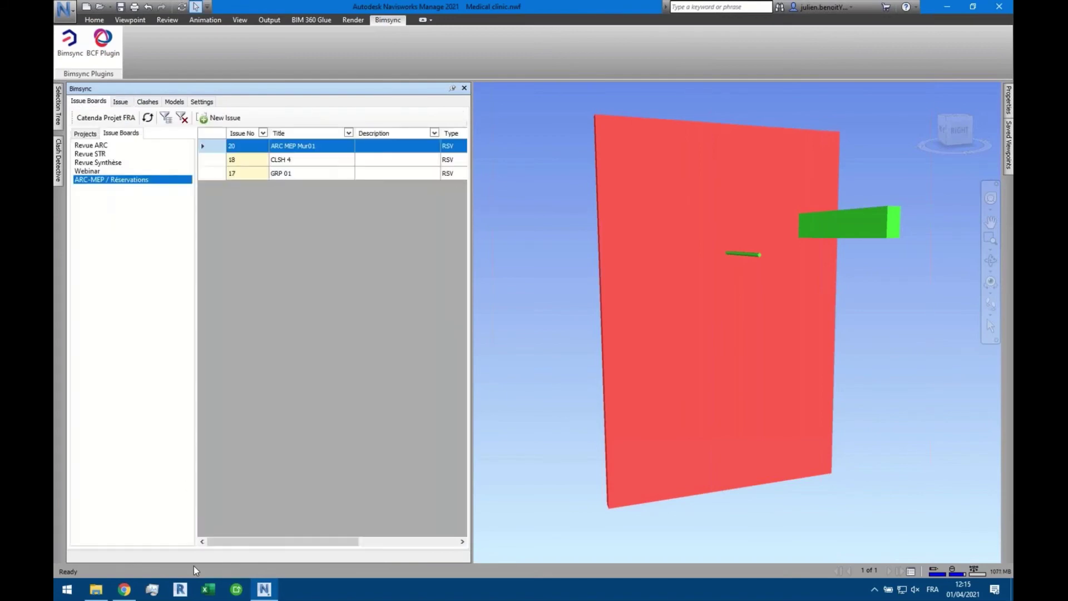
In the browser, show the issue list full width on the ARC-MEP / Réservations board
click(125, 593)
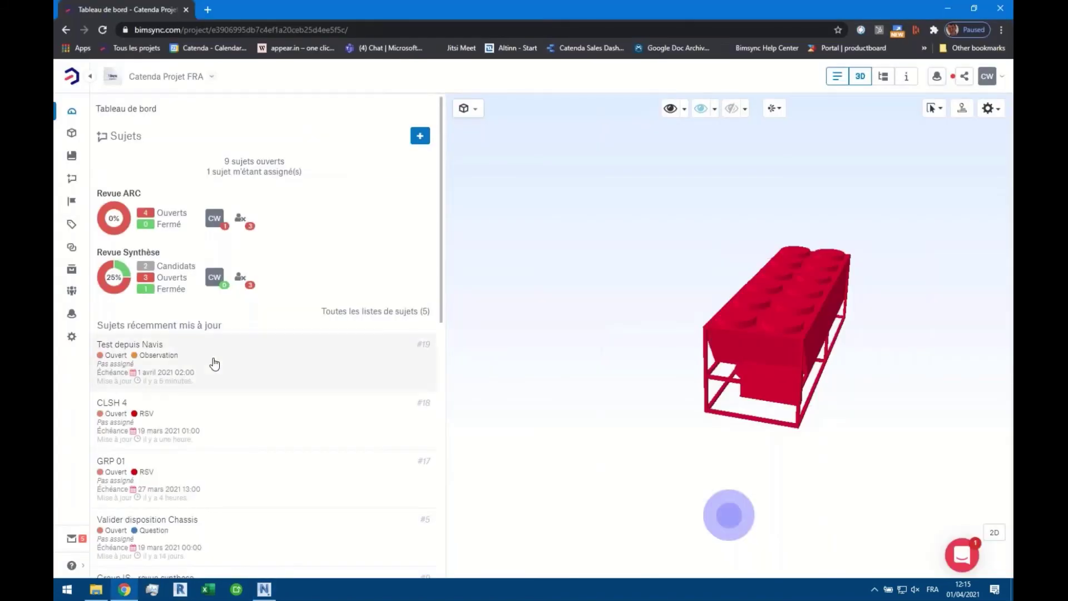
click(73, 183)
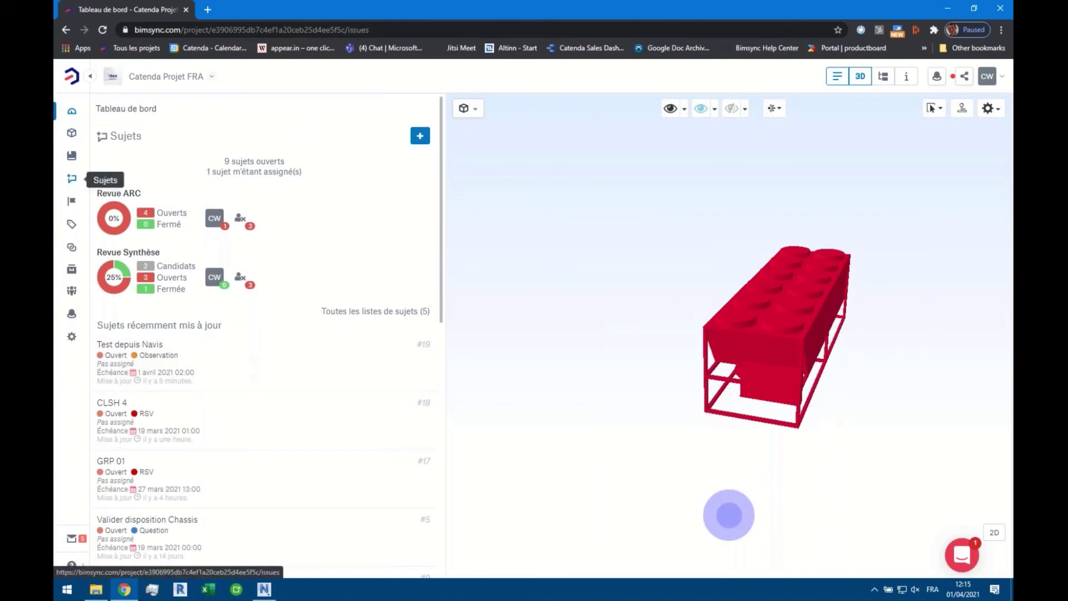
click(860, 78)
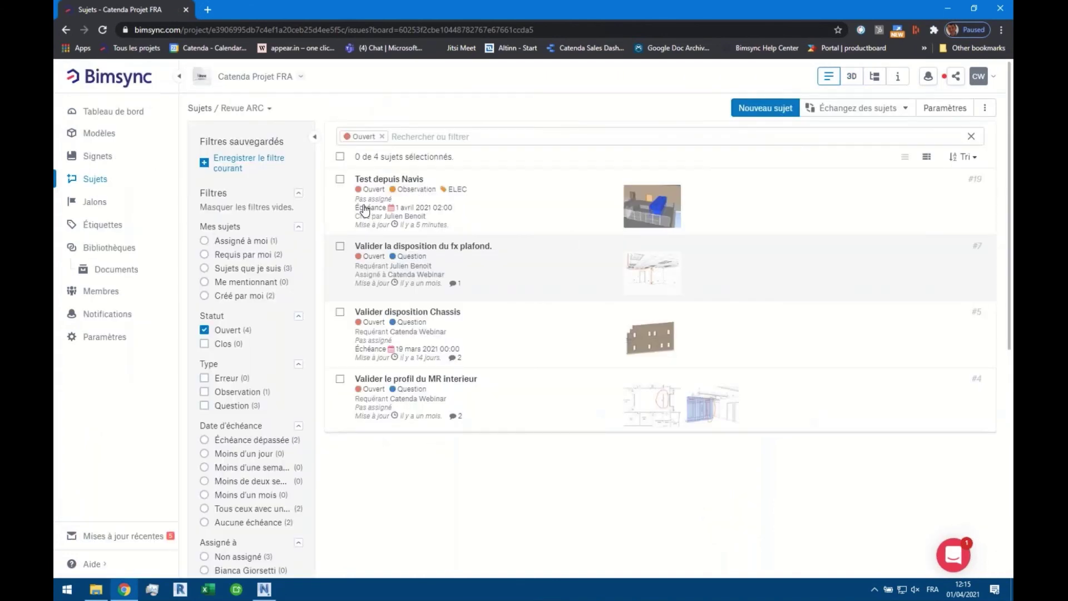
click(268, 110)
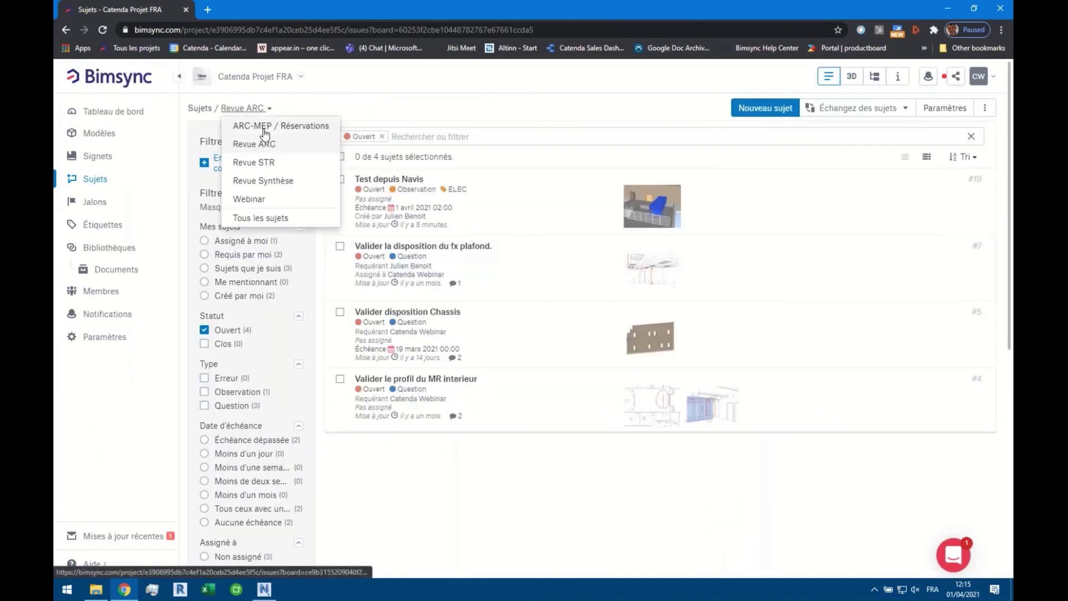
click(281, 126)
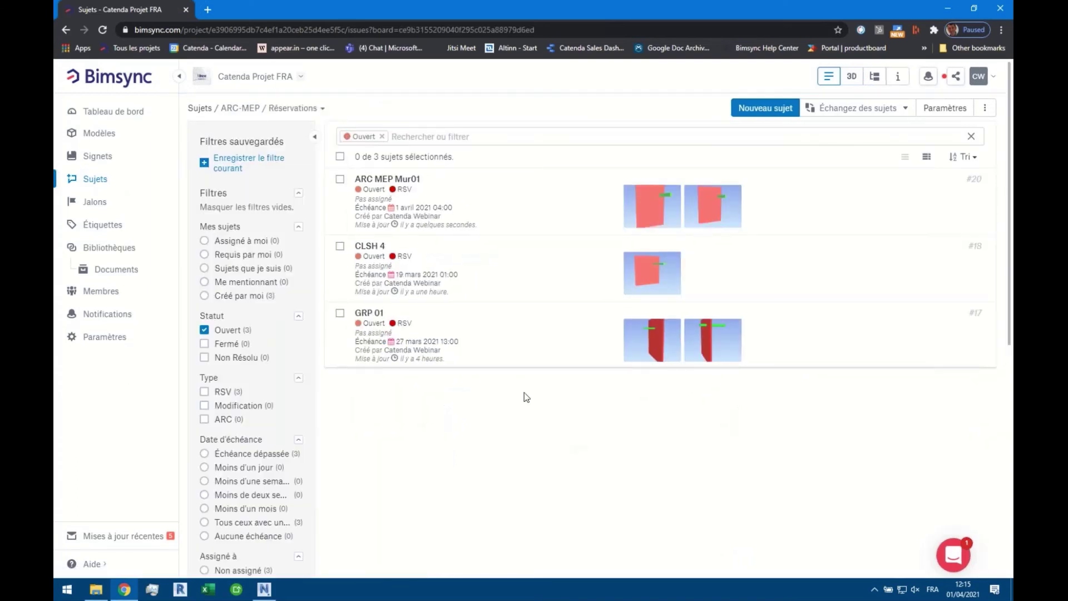
Open issue #20 ARC MEP Mur01 and load its first and second saved viewpoints in 3D
click(423, 192)
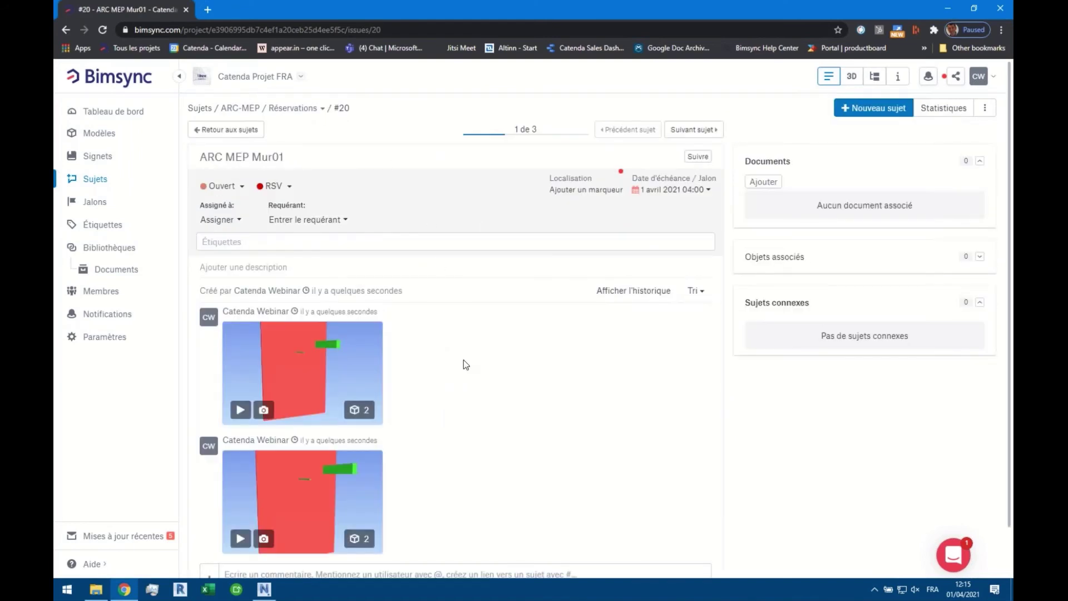
scroll(442, 357, down, 1)
mouse_move(305, 322)
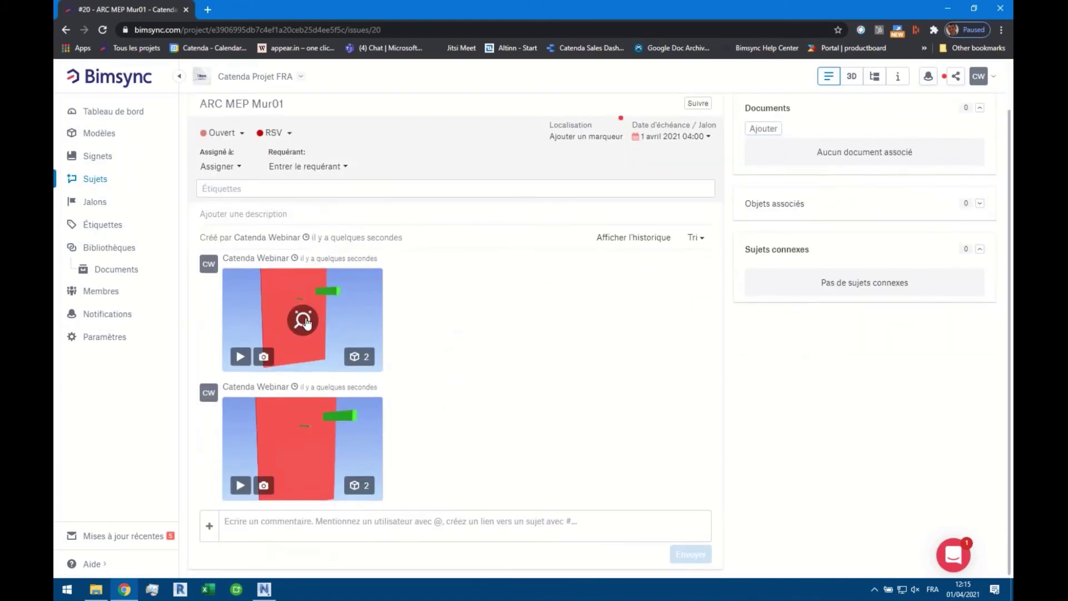
click(240, 357)
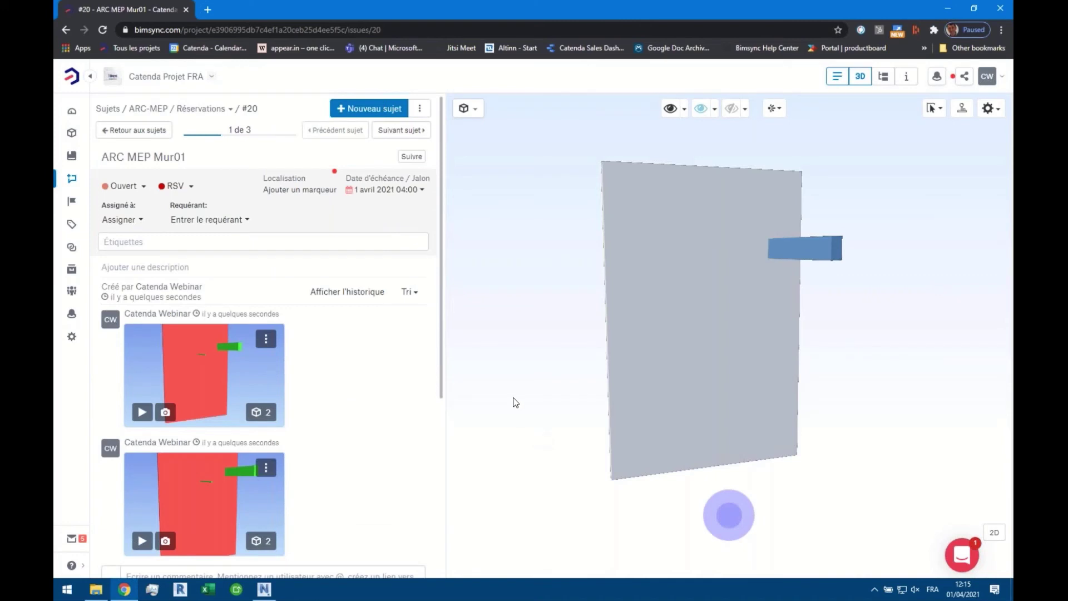
scroll(515, 399, down, 5)
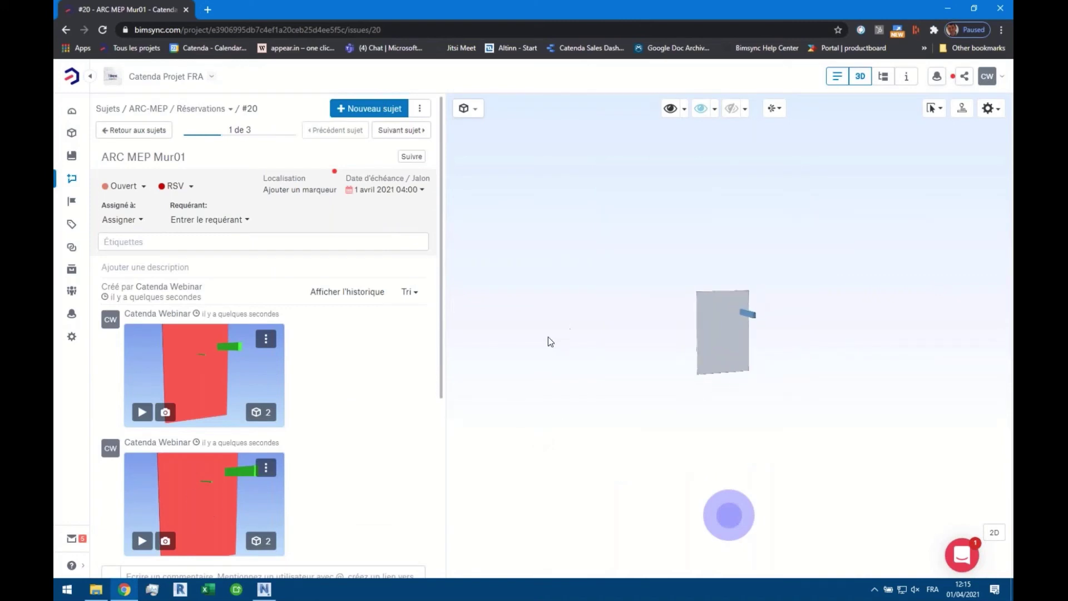
click(143, 541)
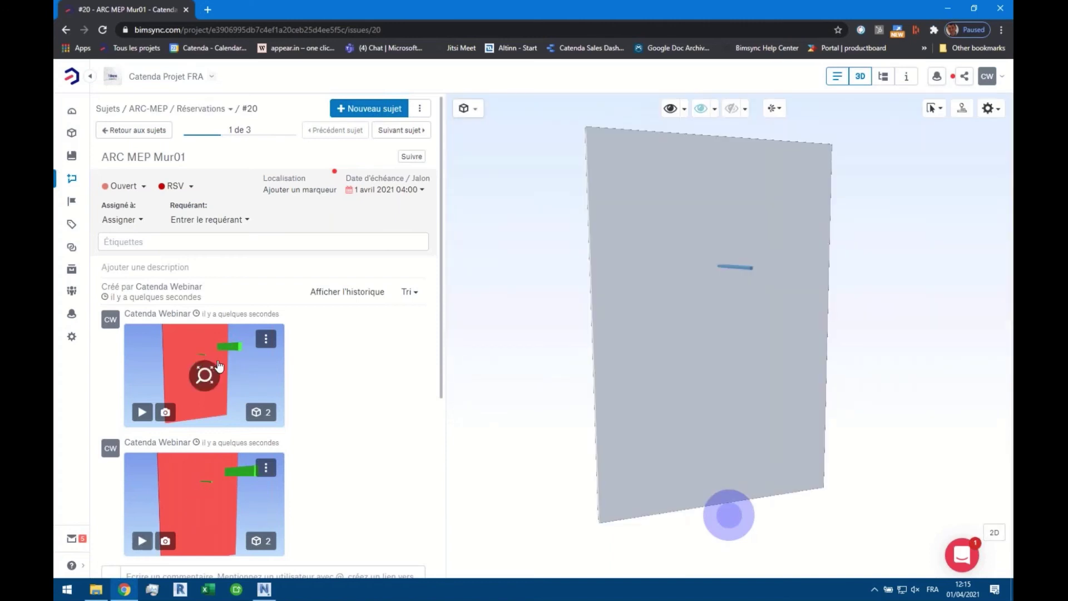
View the issue's snapshot enlarged, then reload both saved viewpoints in the 3D viewer
click(205, 387)
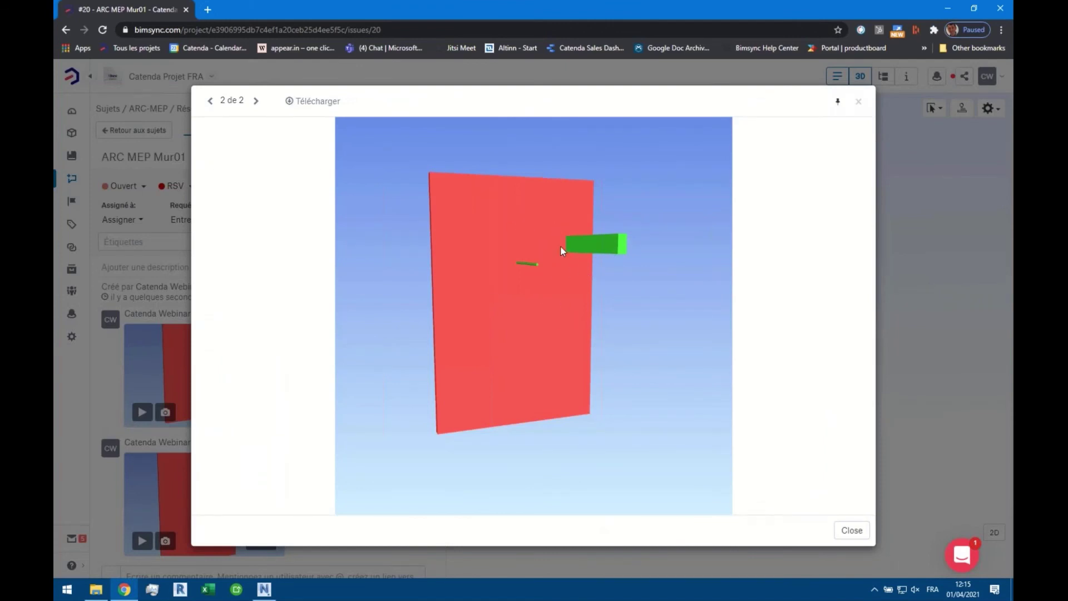
key(Escape)
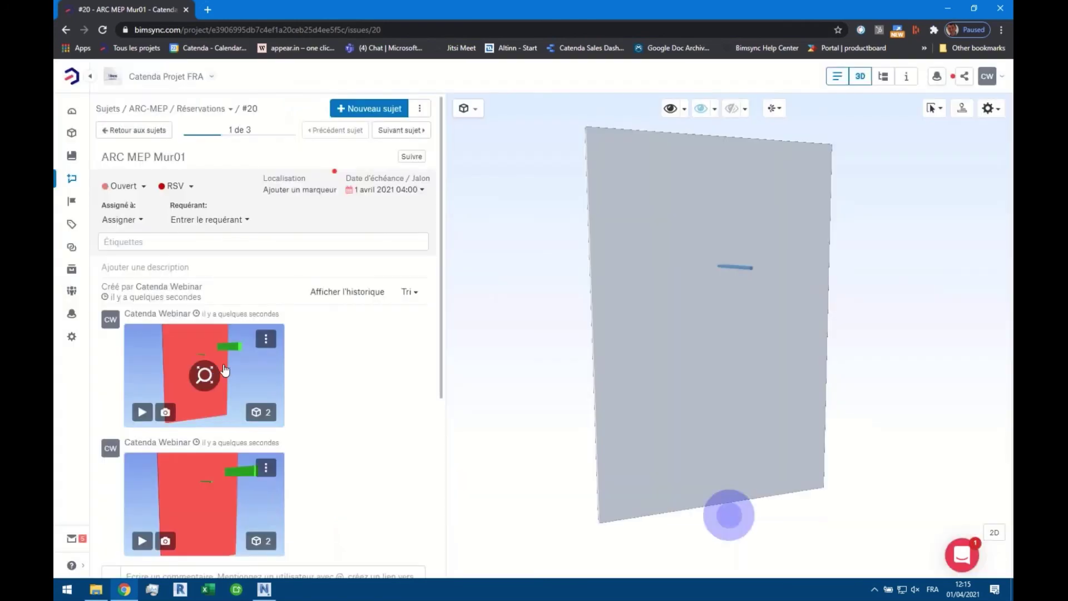
click(143, 412)
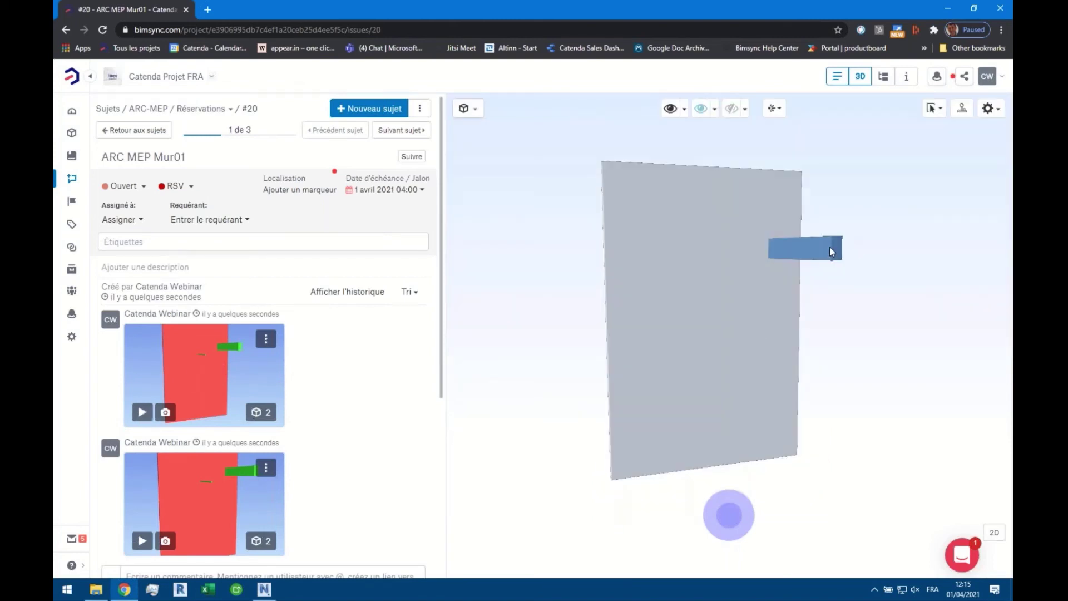
click(142, 541)
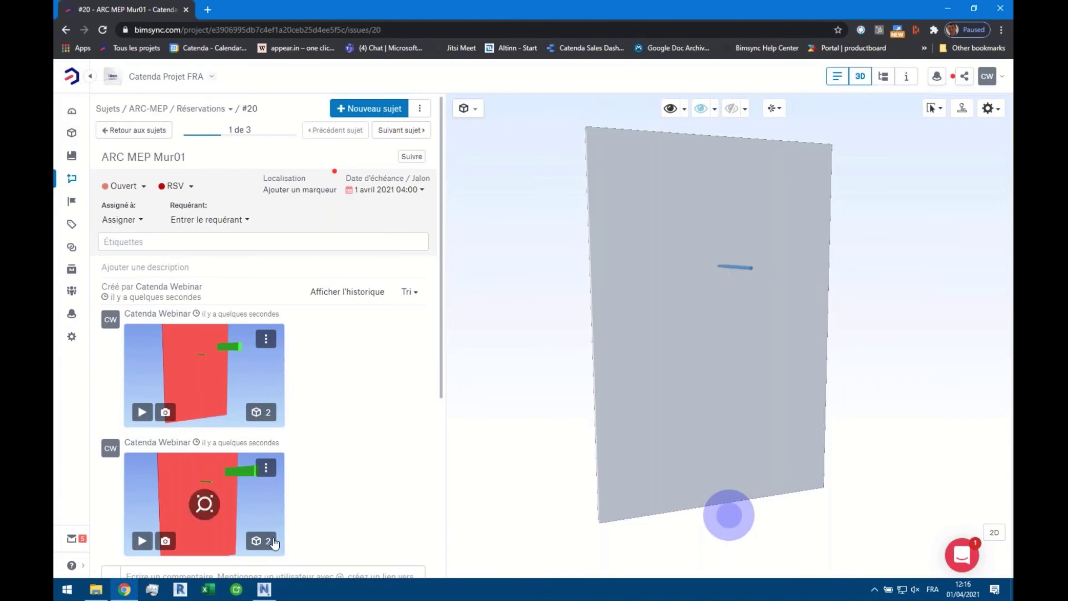
Return to the ARC-MEP / Réservations board's list of issues
scroll(359, 492, down, 5)
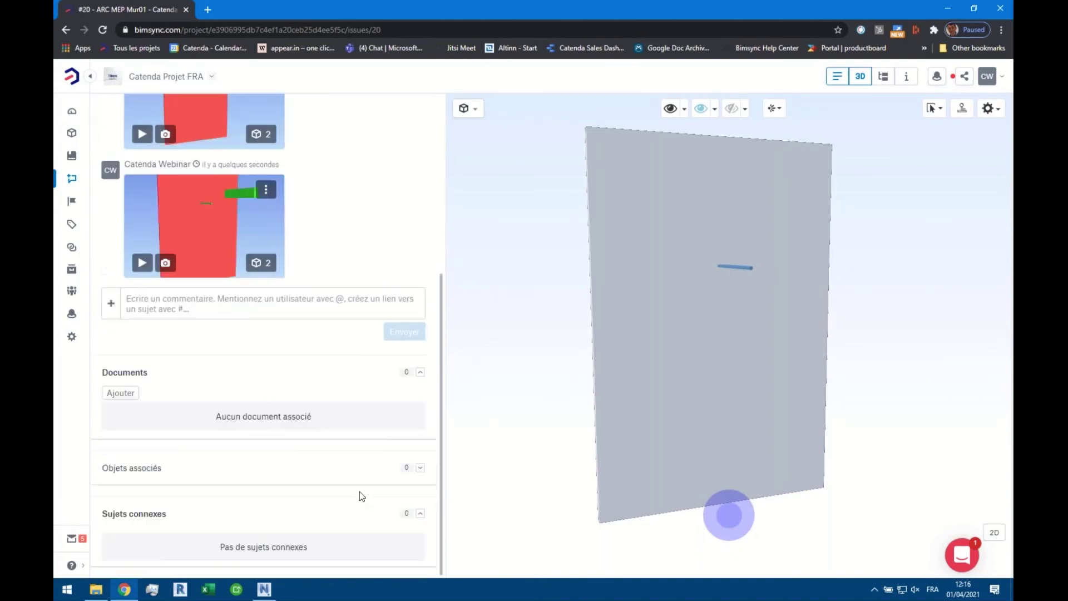
scroll(420, 474, up, 5)
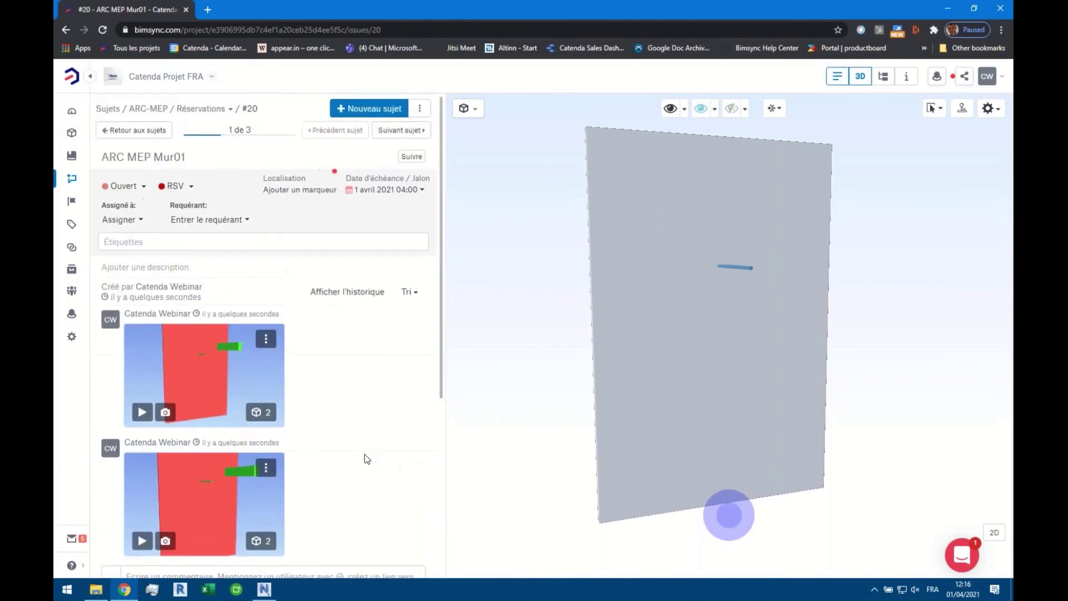
scroll(329, 409, down, 1)
scroll(337, 414, up, 1)
click(155, 134)
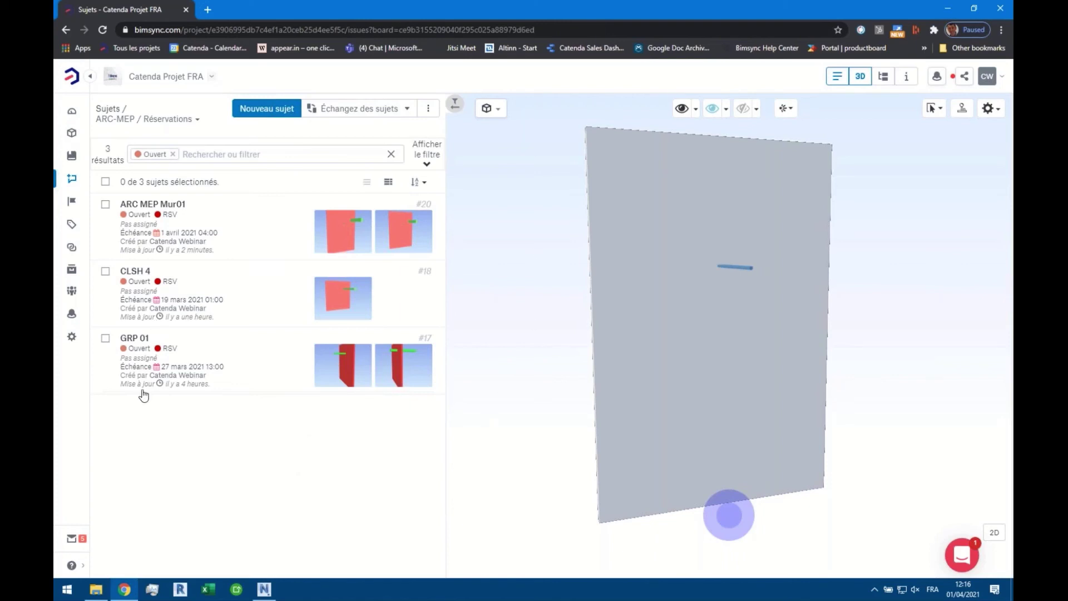
In Navisworks' Bimsync panel, review the Projects, Issue Boards, issue 20 details and Clashes list
click(264, 589)
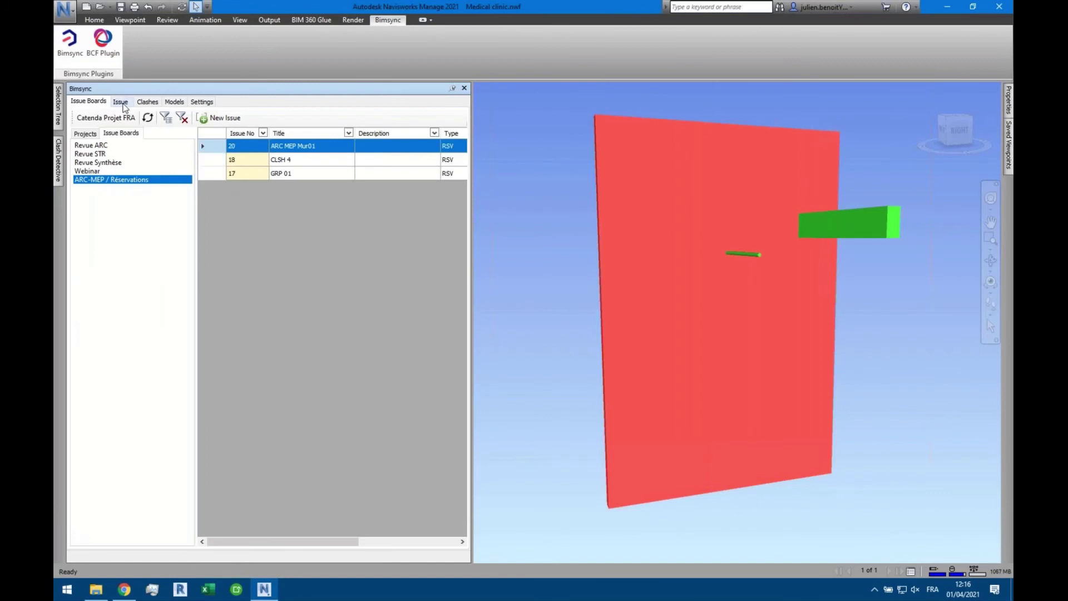
click(86, 134)
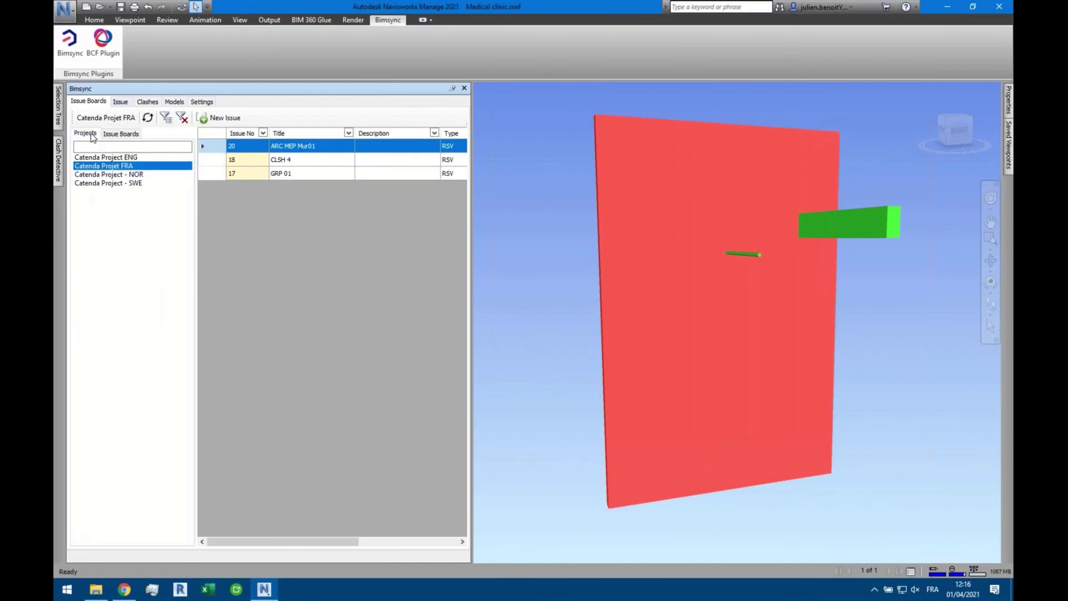
click(133, 136)
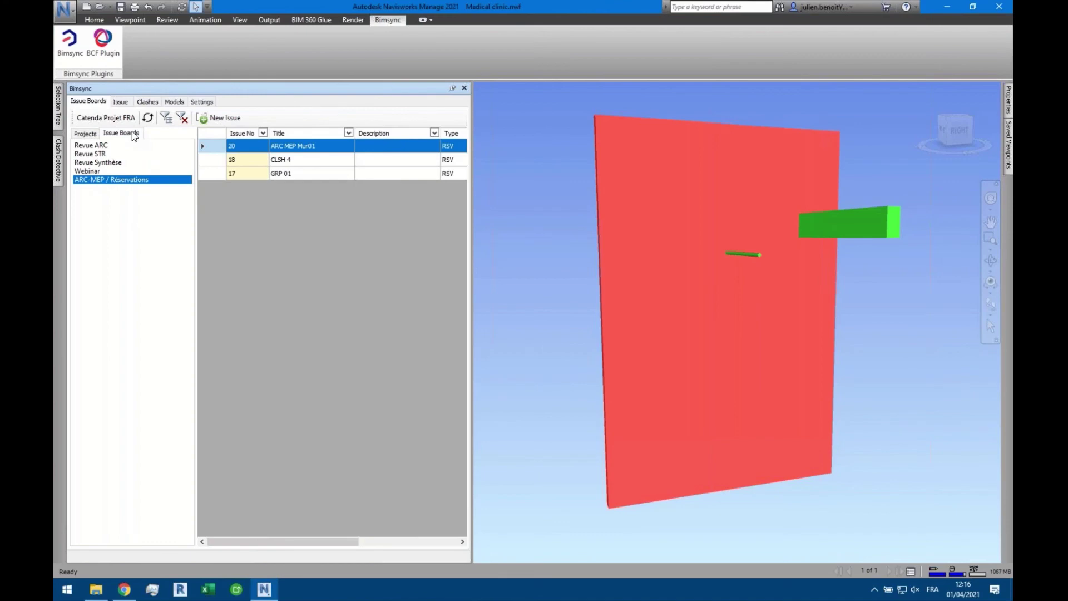
click(120, 102)
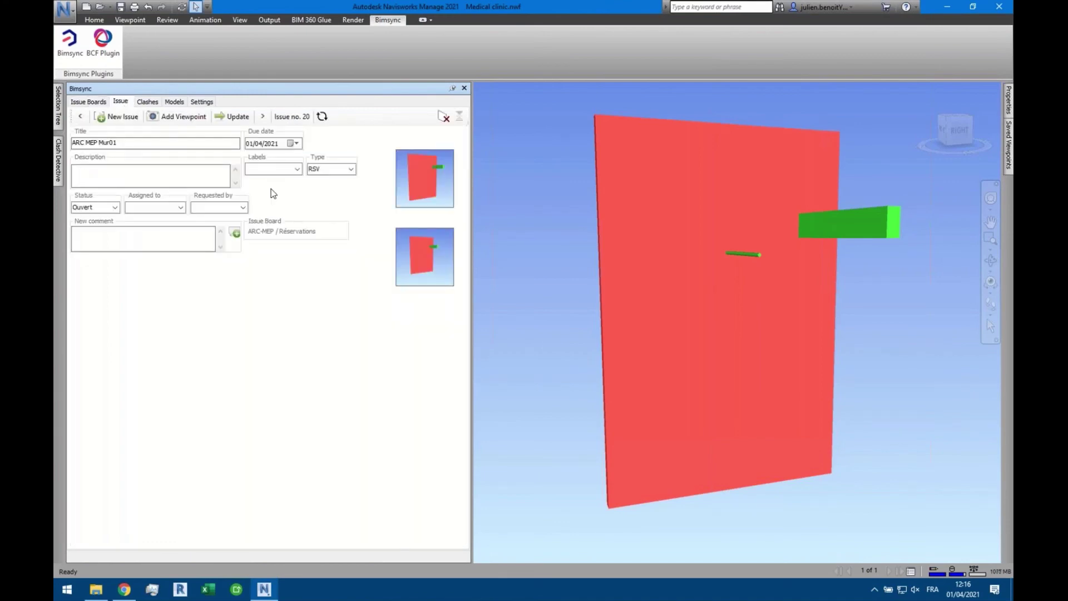
click(148, 102)
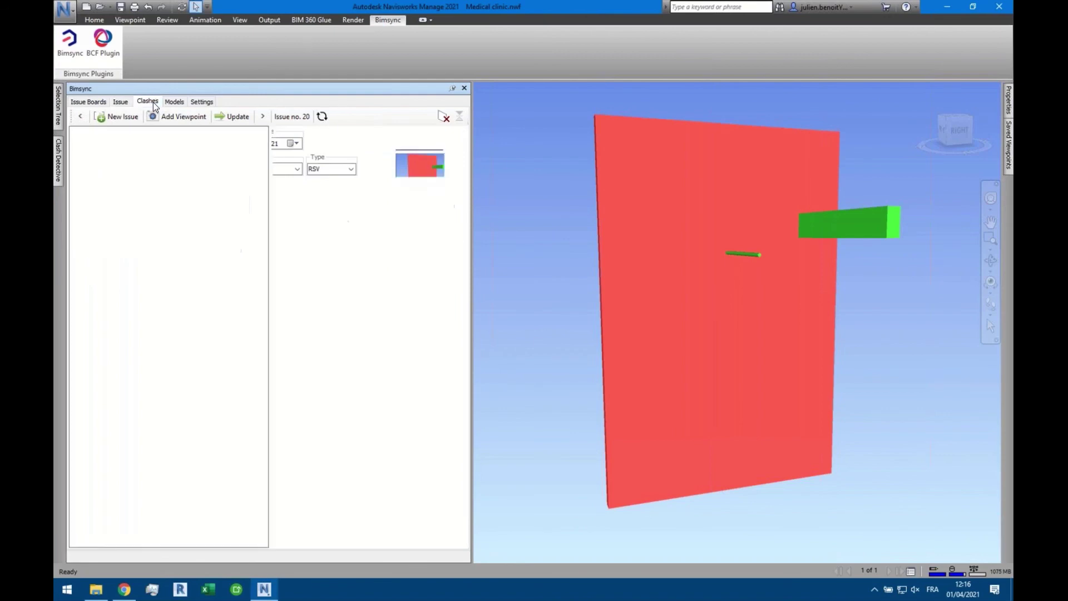
Review the plugin's Models and Settings pages, then return to Chrome
scroll(179, 200, up, 20)
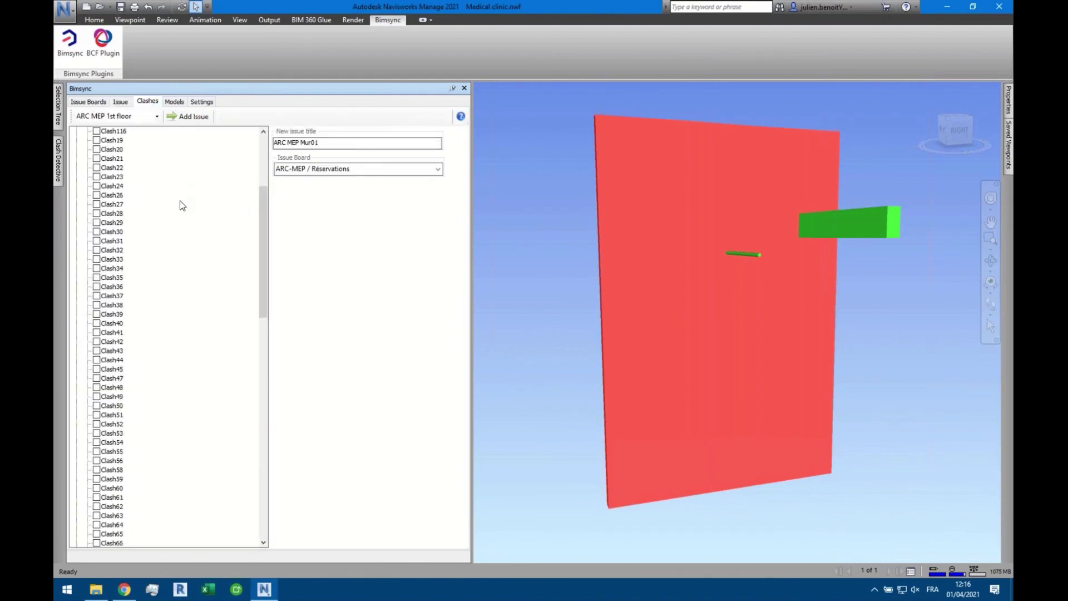
click(178, 102)
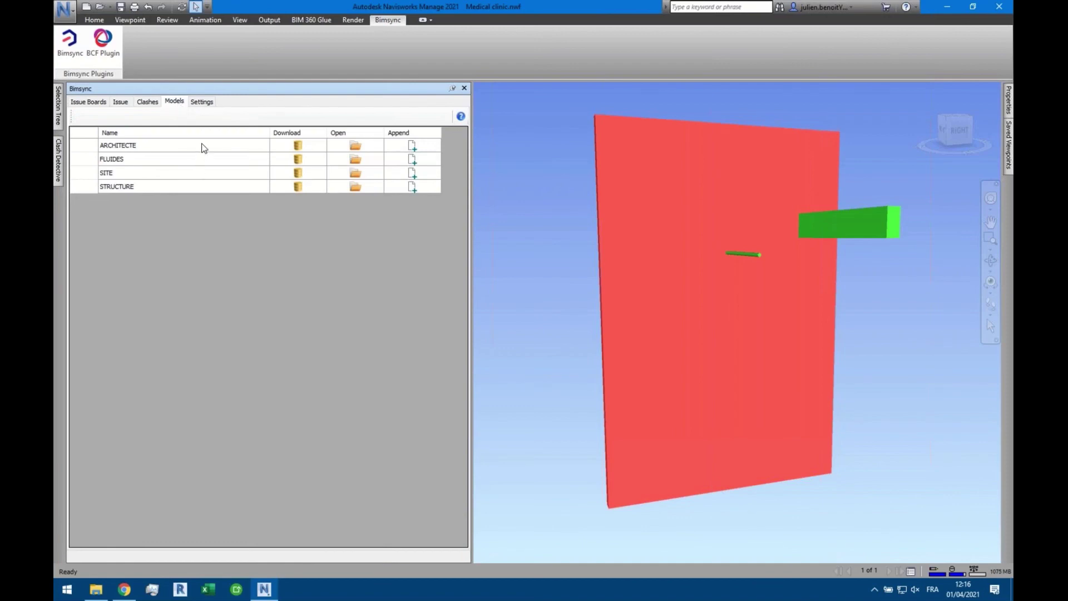
click(208, 103)
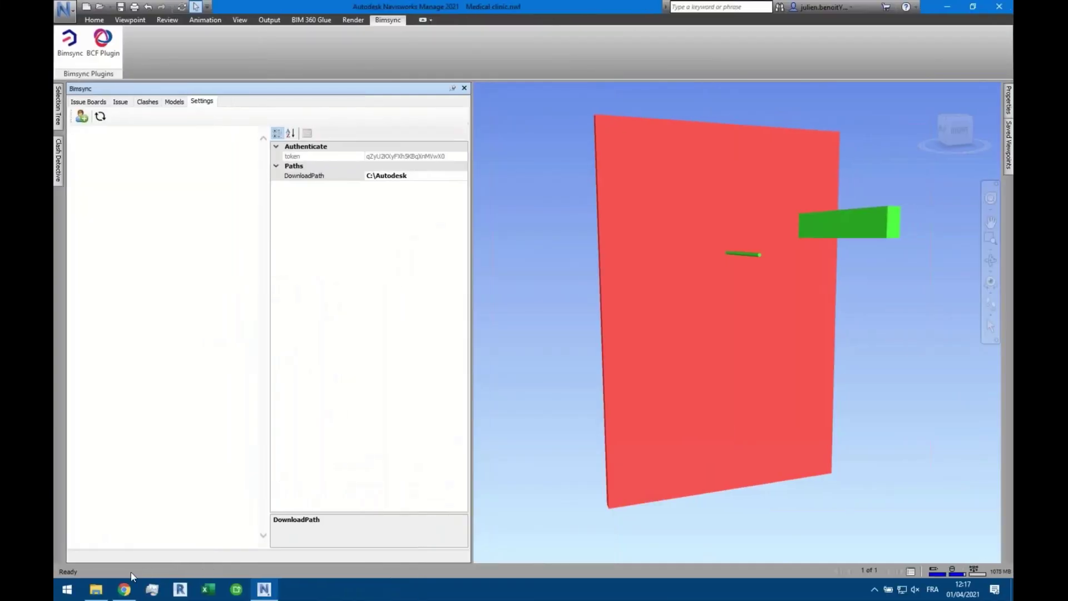
click(125, 591)
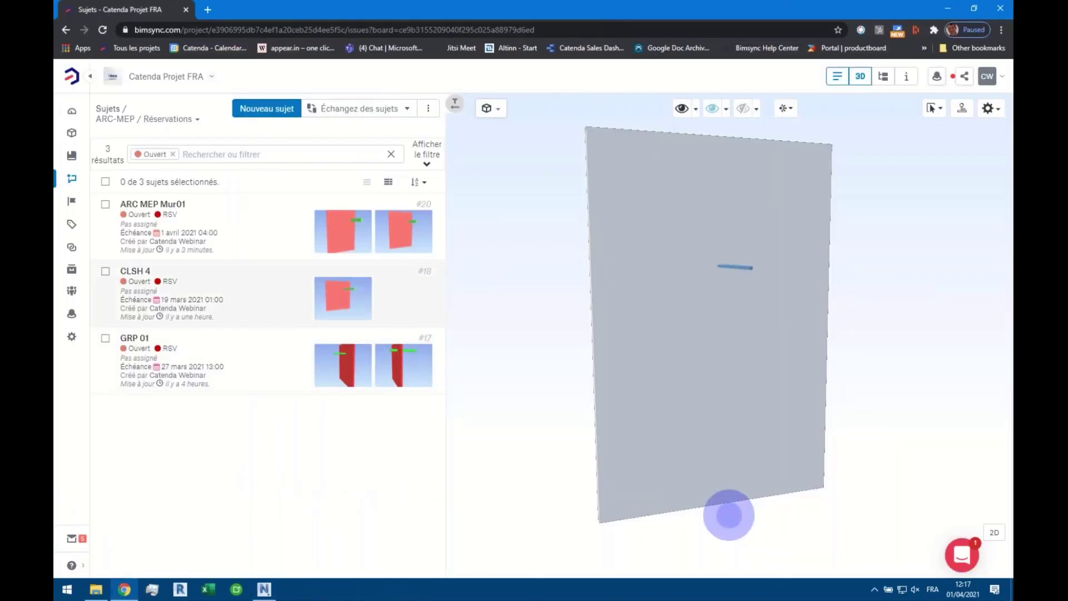
Open the Tous les projets bookmark to show the bimsync.com project list
click(71, 76)
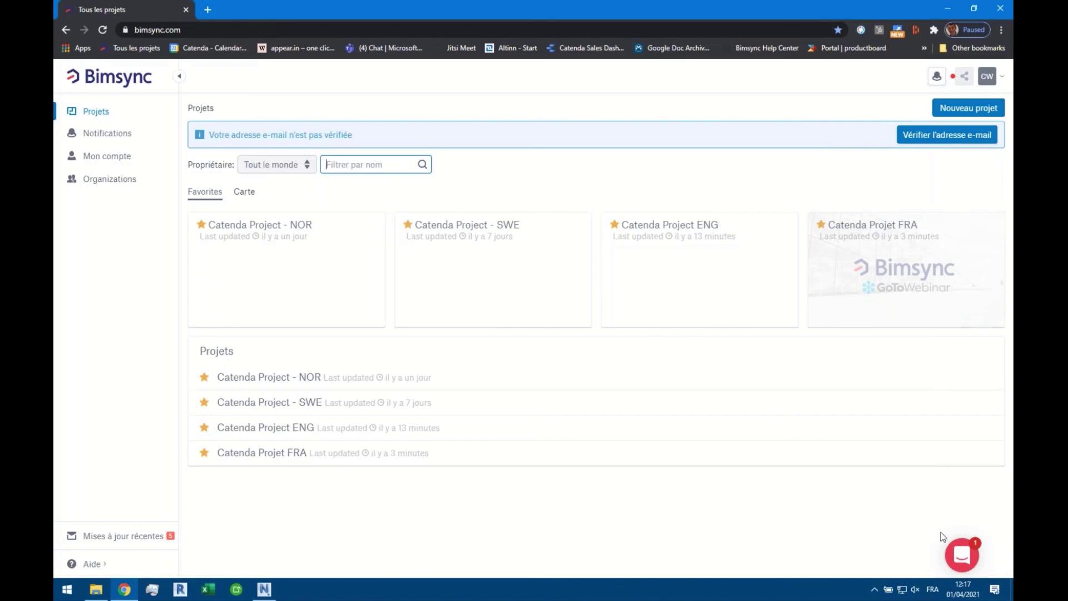
click(958, 558)
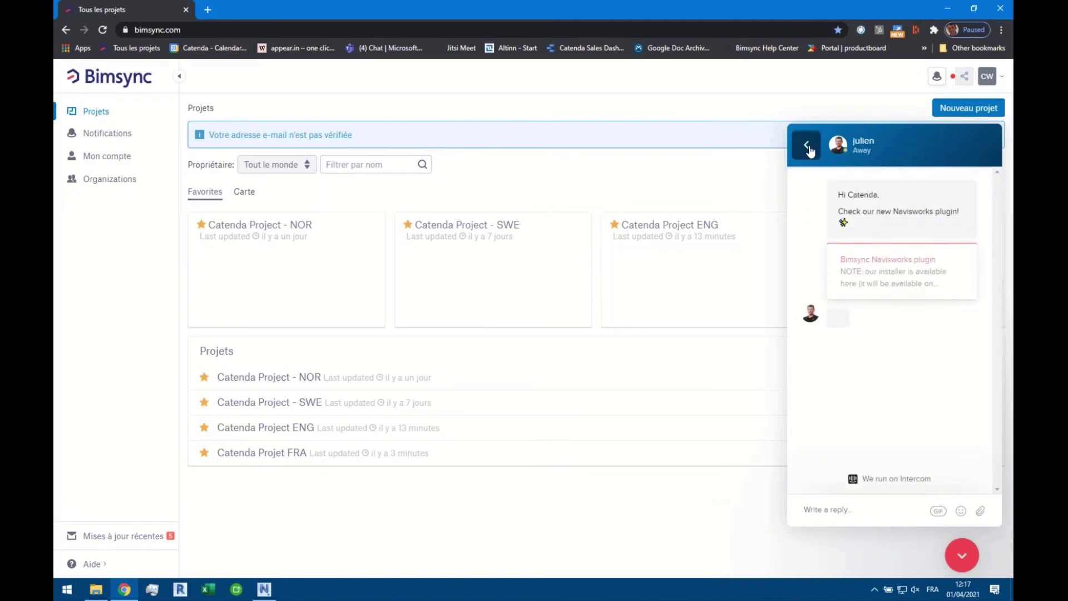
click(805, 145)
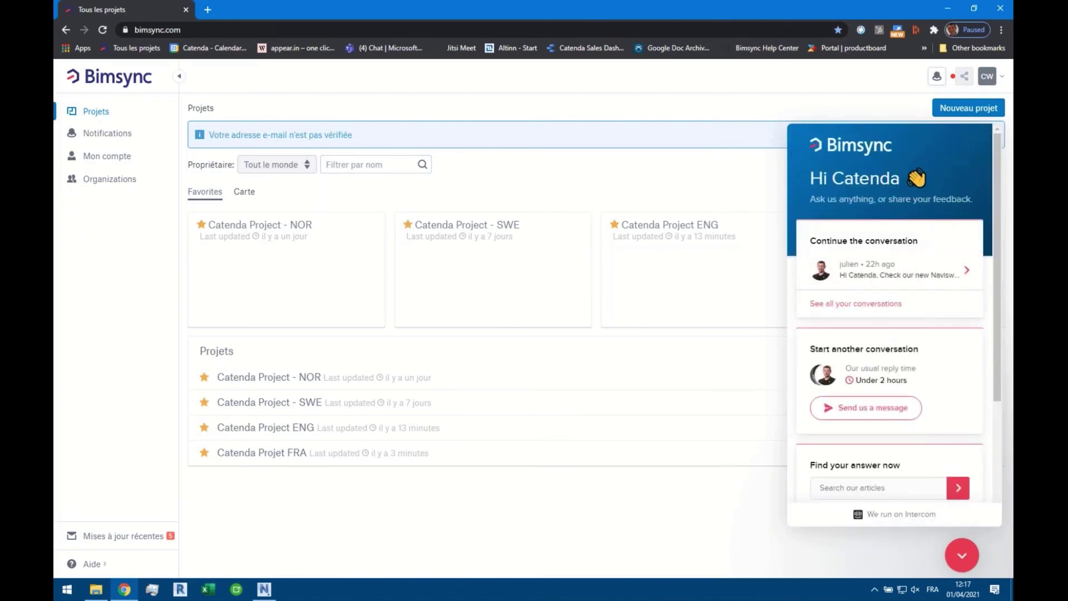
scroll(868, 386, down, 2)
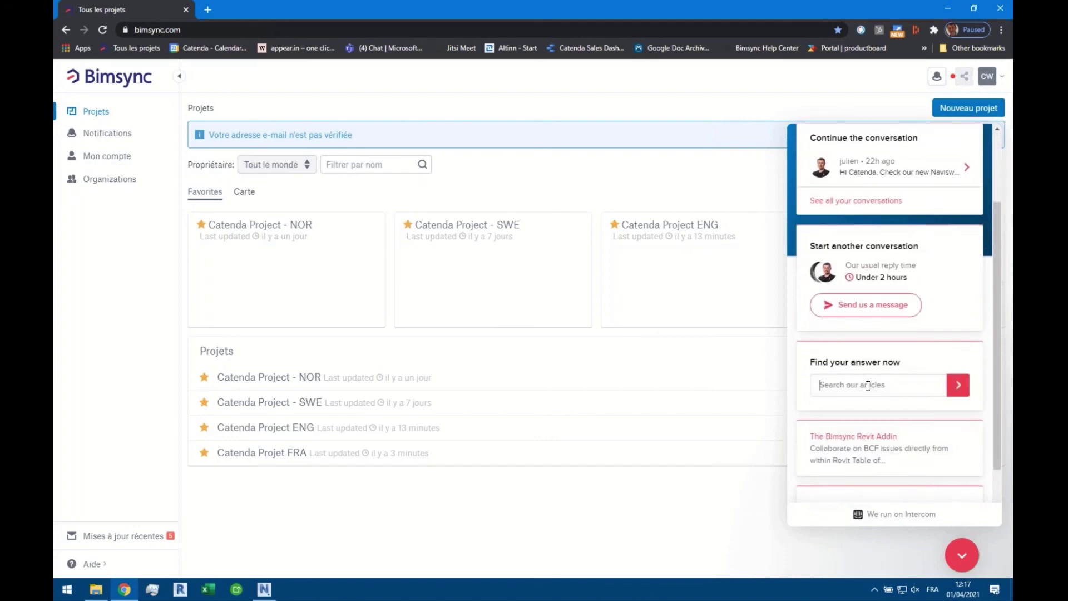
click(868, 385)
text(navisworks)
click(958, 392)
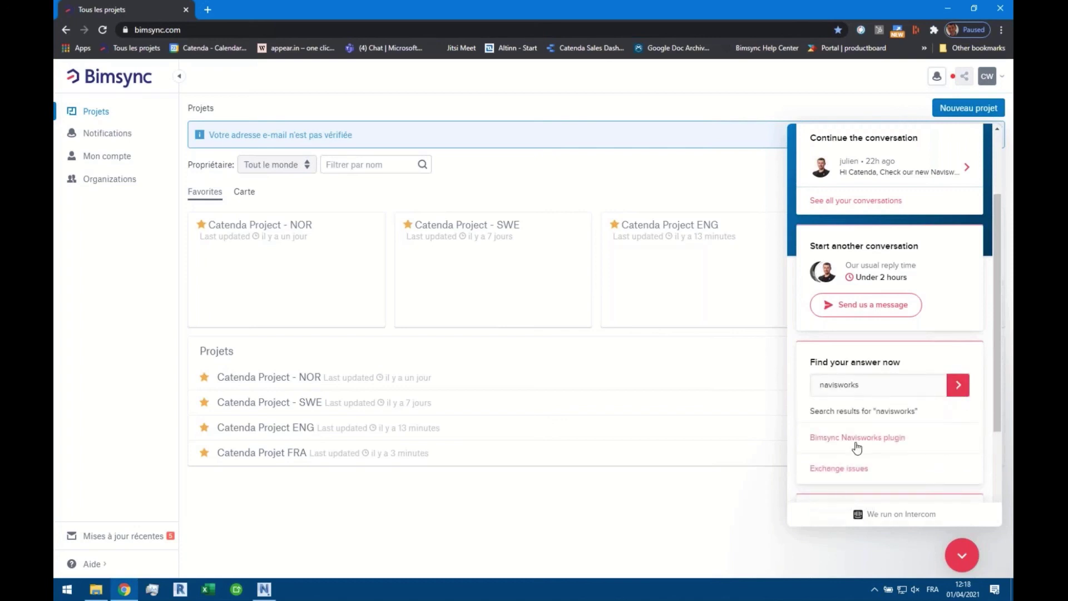
click(857, 440)
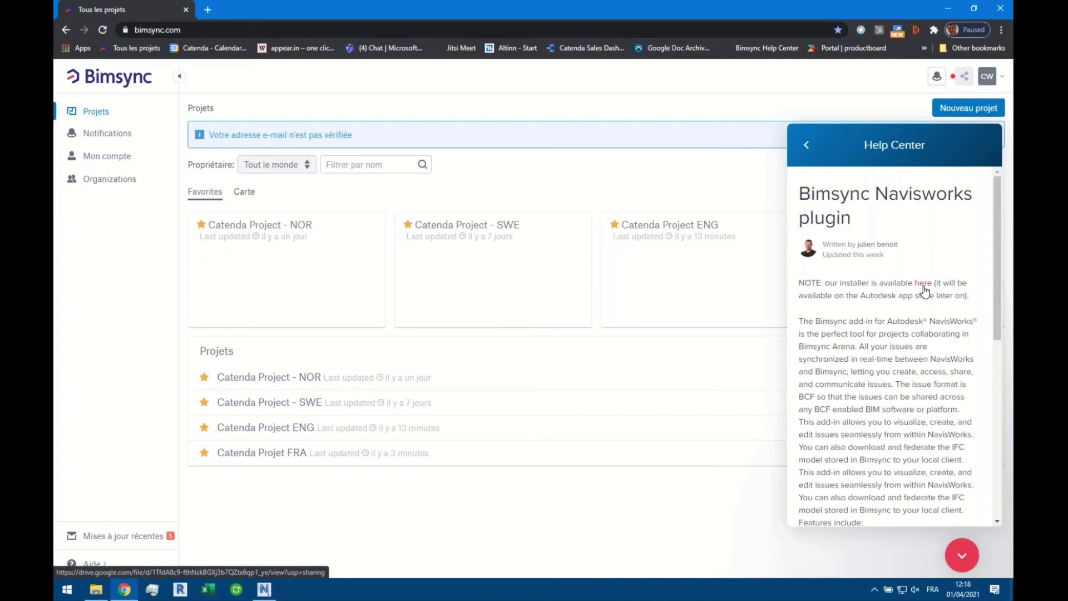
click(962, 559)
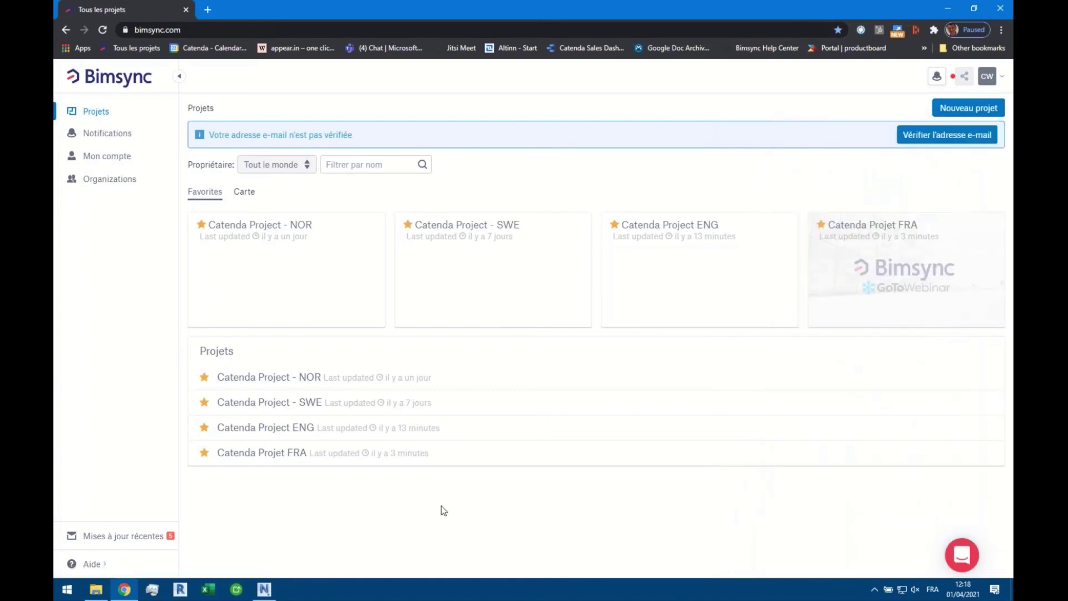